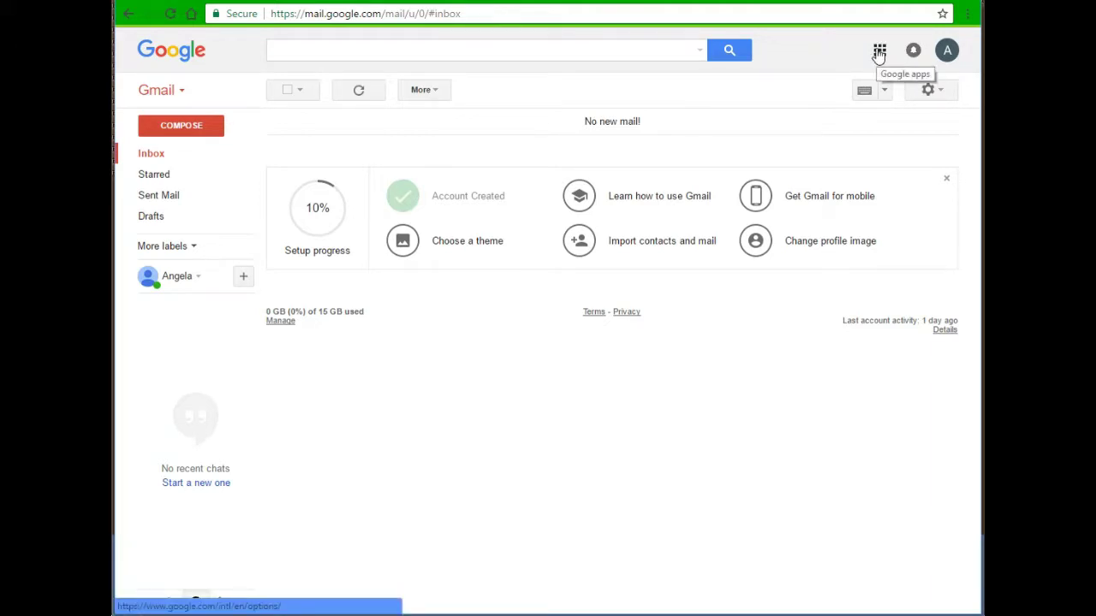
Switch from Gmail to Google Drive using the Google apps menu
click(879, 51)
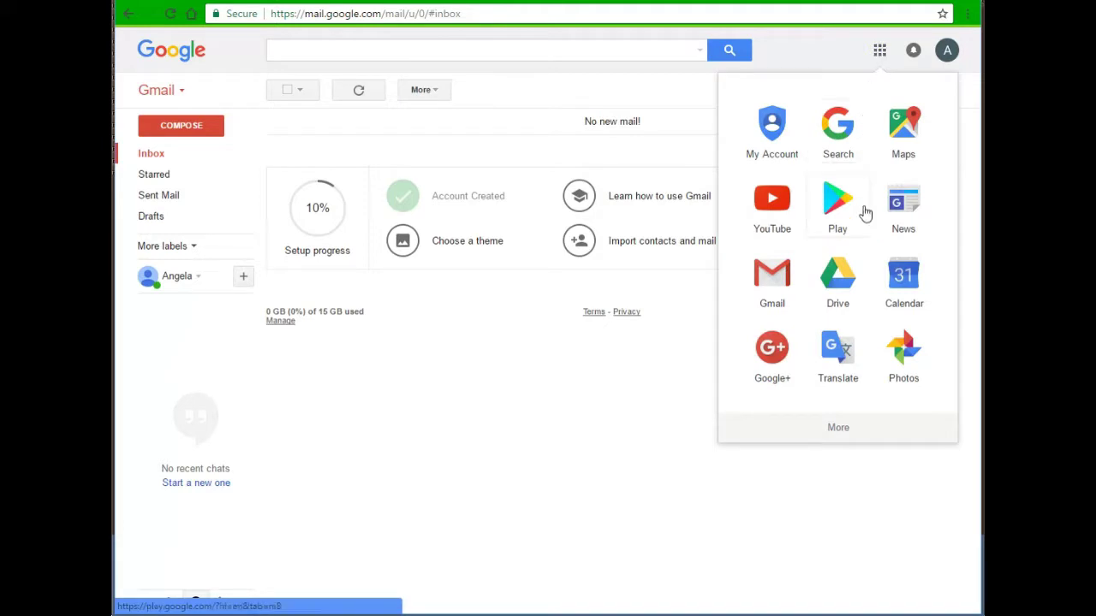
click(837, 274)
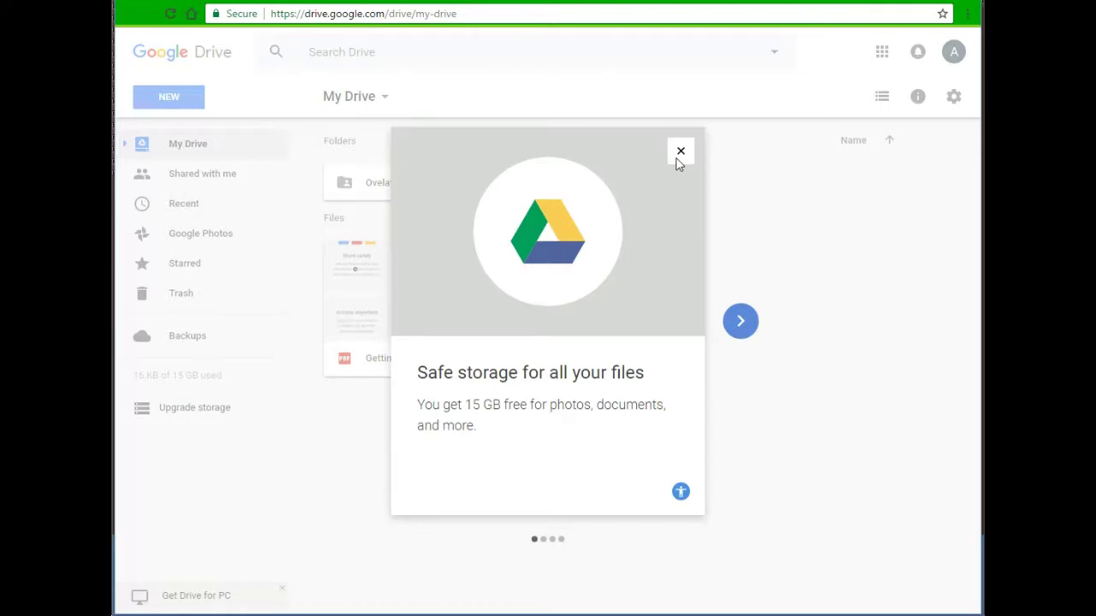
Advance the Drive welcome tour to its third card, 'Organize your items easily'
click(745, 323)
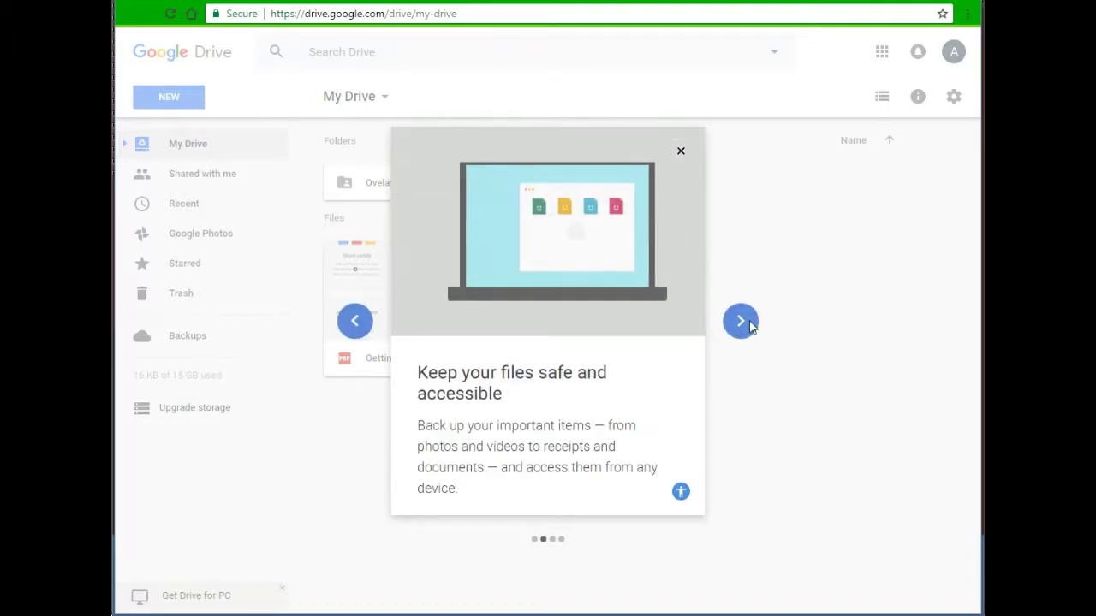
click(741, 322)
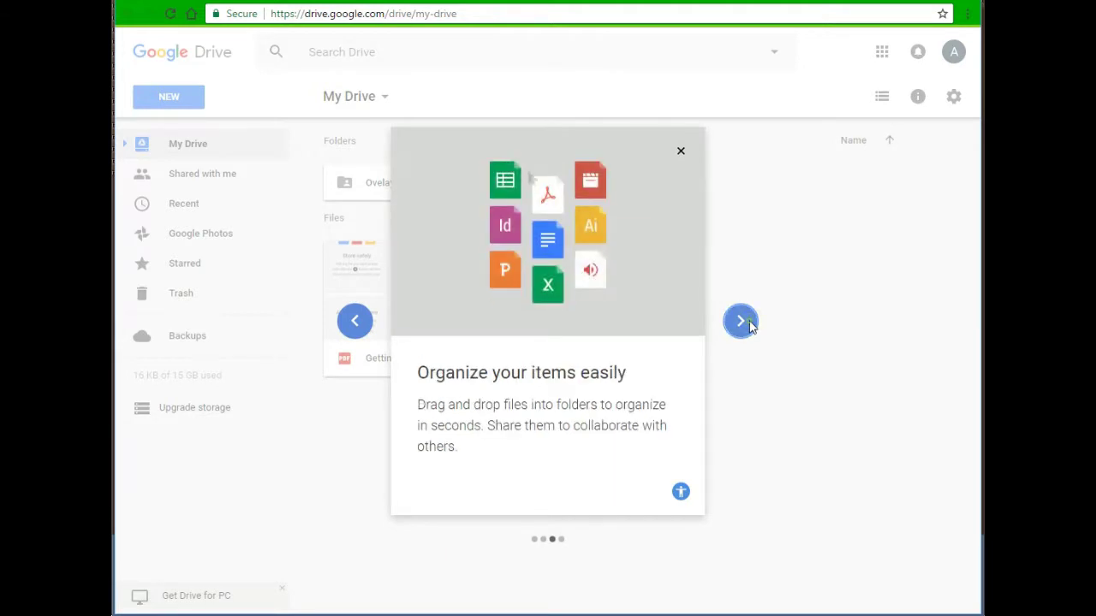
click(741, 322)
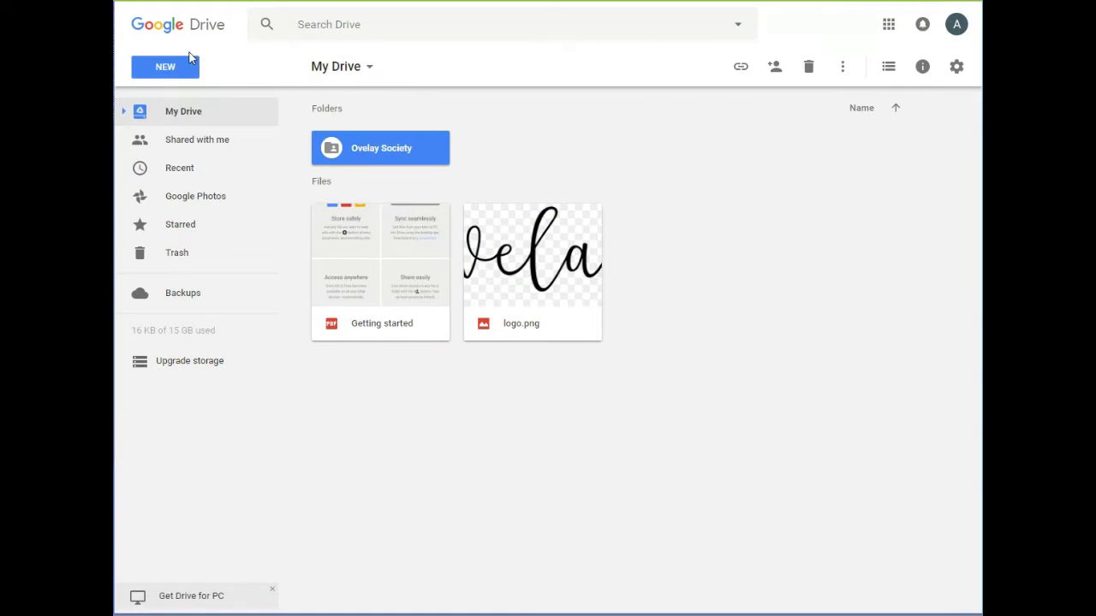
Create a blank Google Form from Drive's New > More > Google Forms menu
click(183, 72)
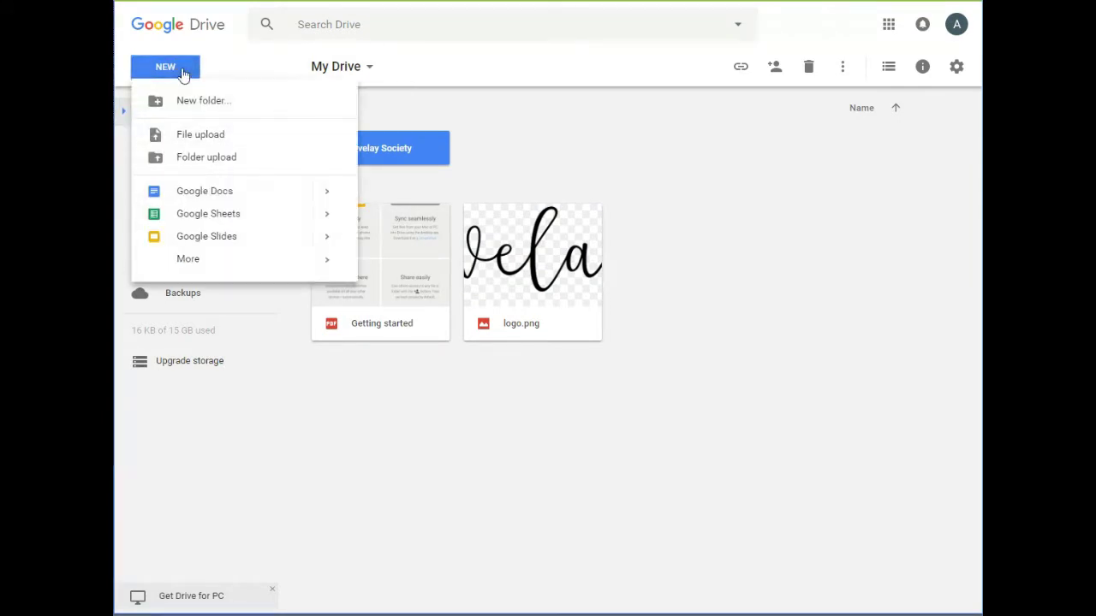
mouse_move(223, 260)
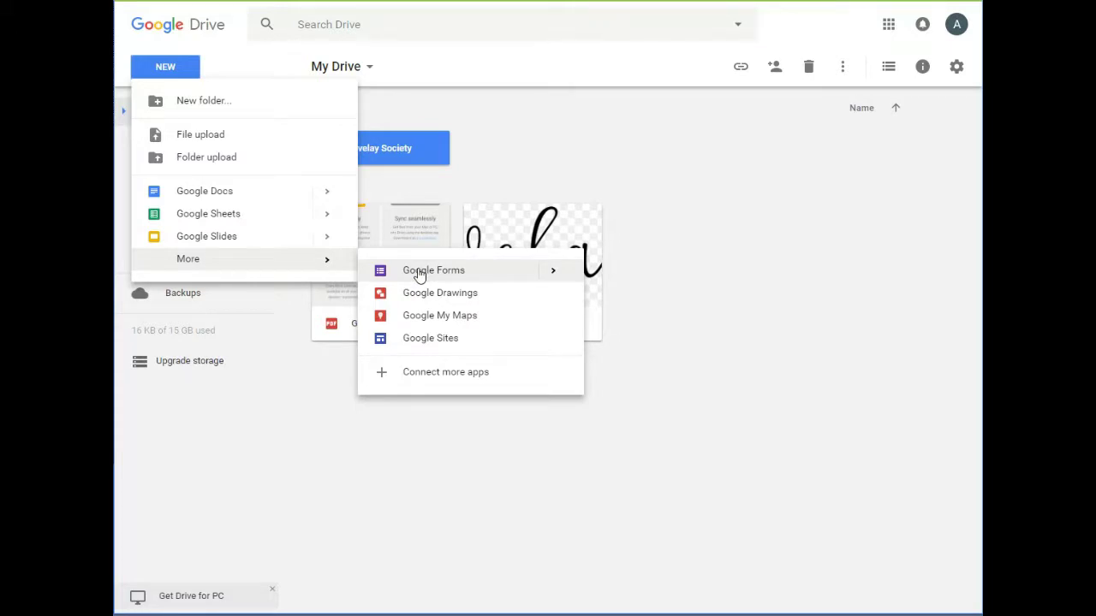
mouse_move(550, 273)
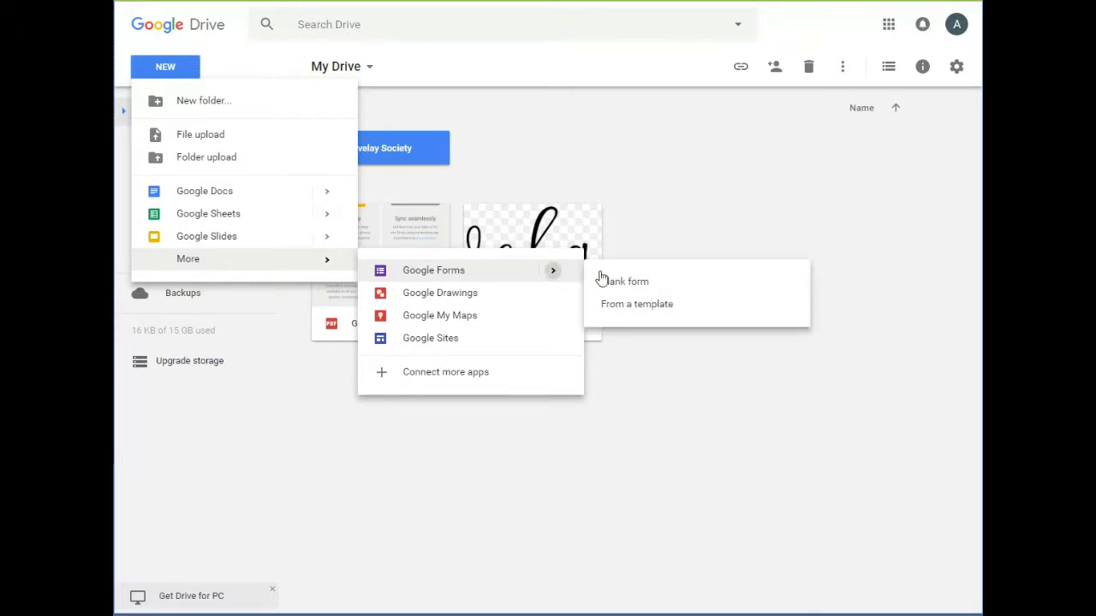
click(693, 284)
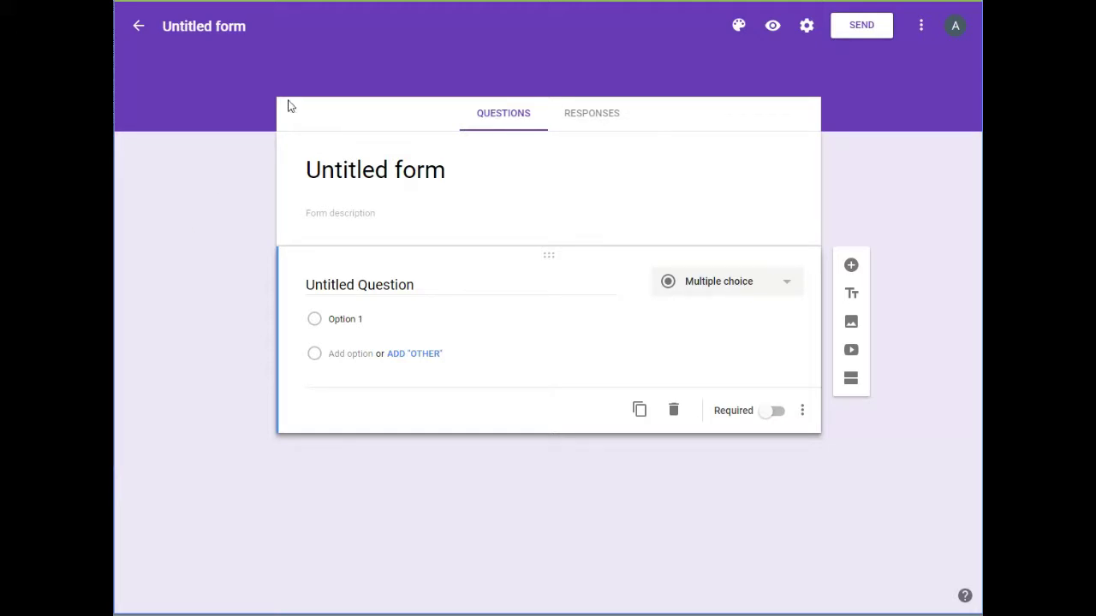
Browse the Illustrations, Birthday and Food and dining header themes, then choose uploading a photo from the computer
click(739, 27)
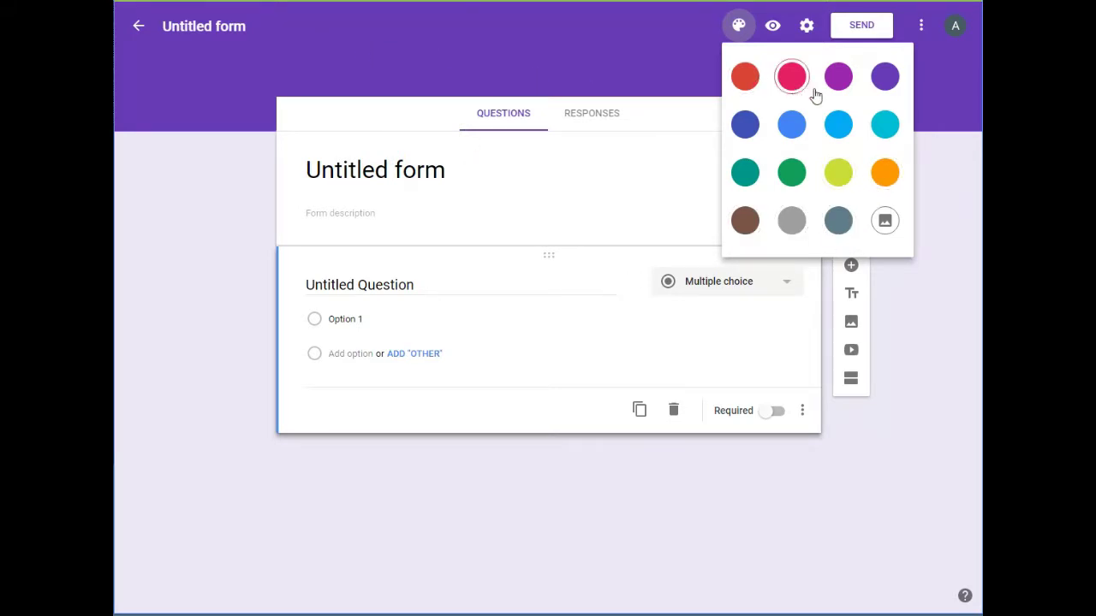
click(886, 230)
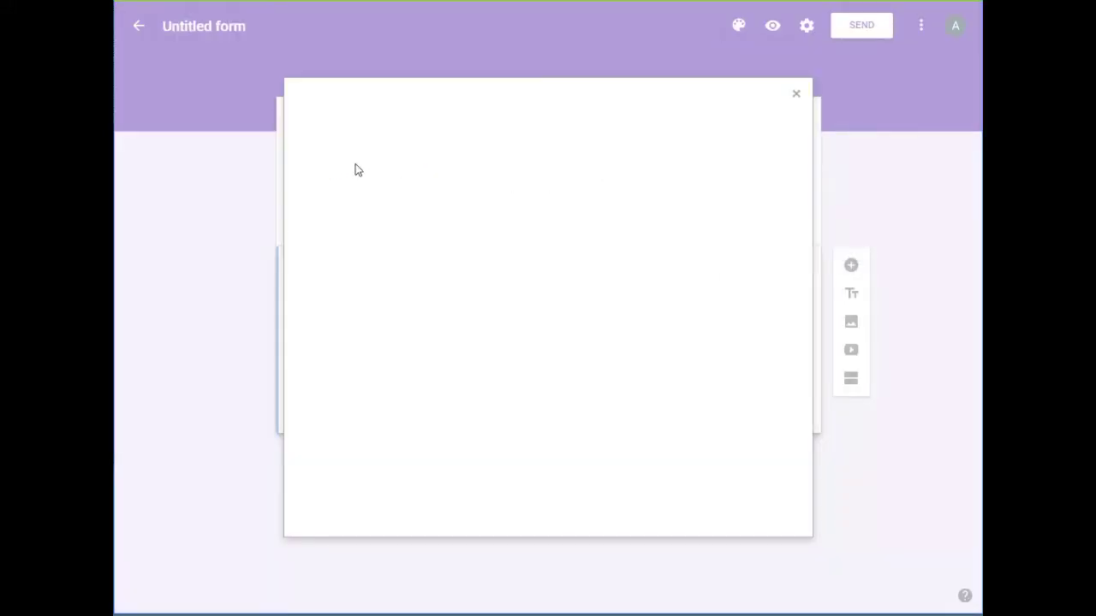
click(355, 165)
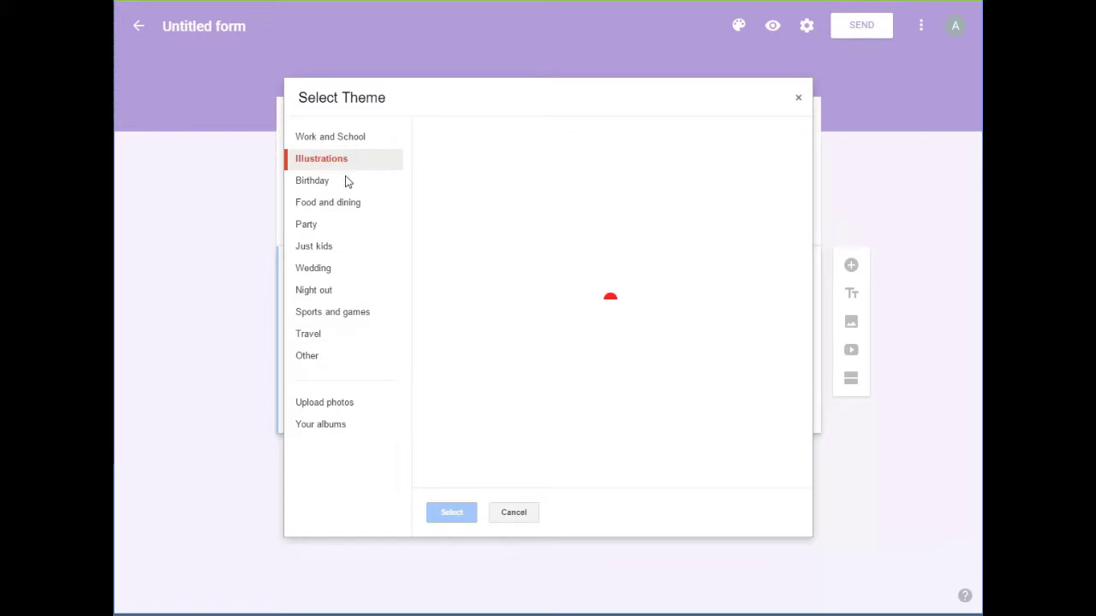
click(337, 185)
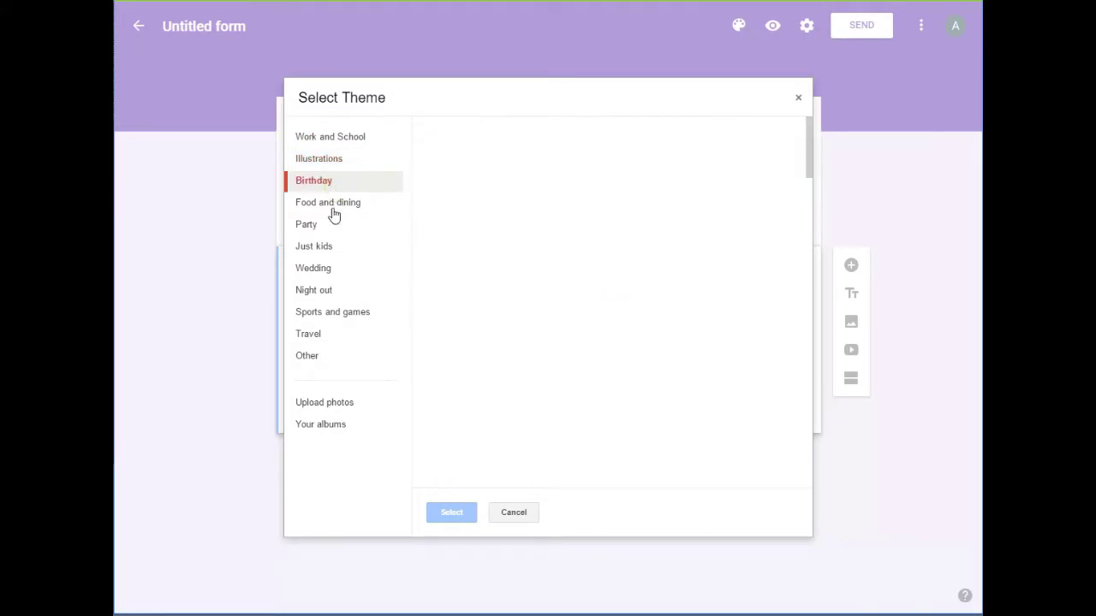
click(332, 209)
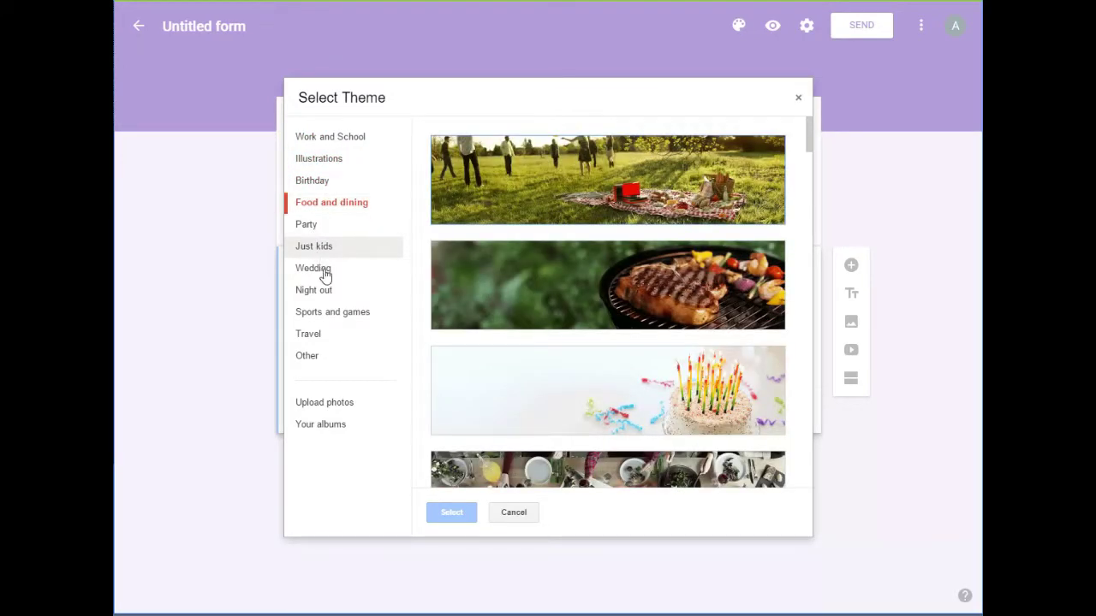
click(340, 410)
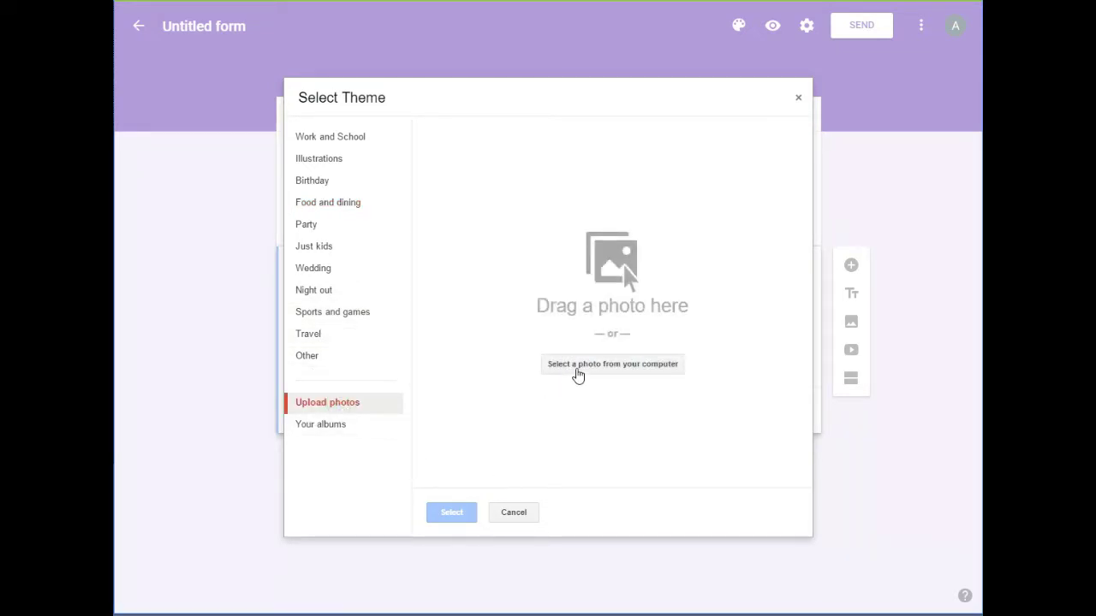
click(576, 368)
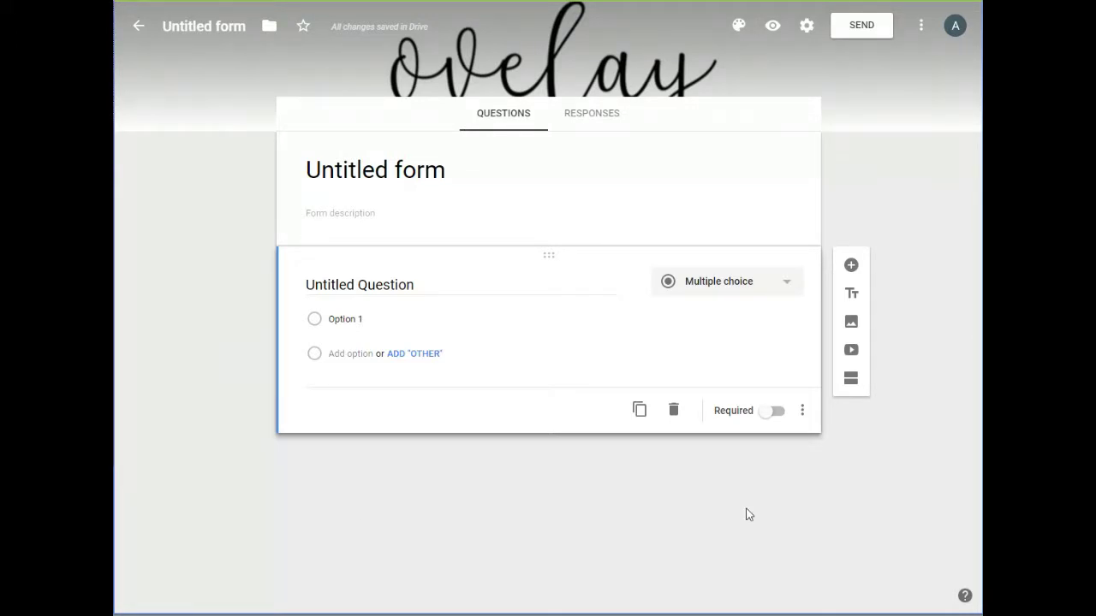
Set the form's theme colour to blue-grey
click(738, 25)
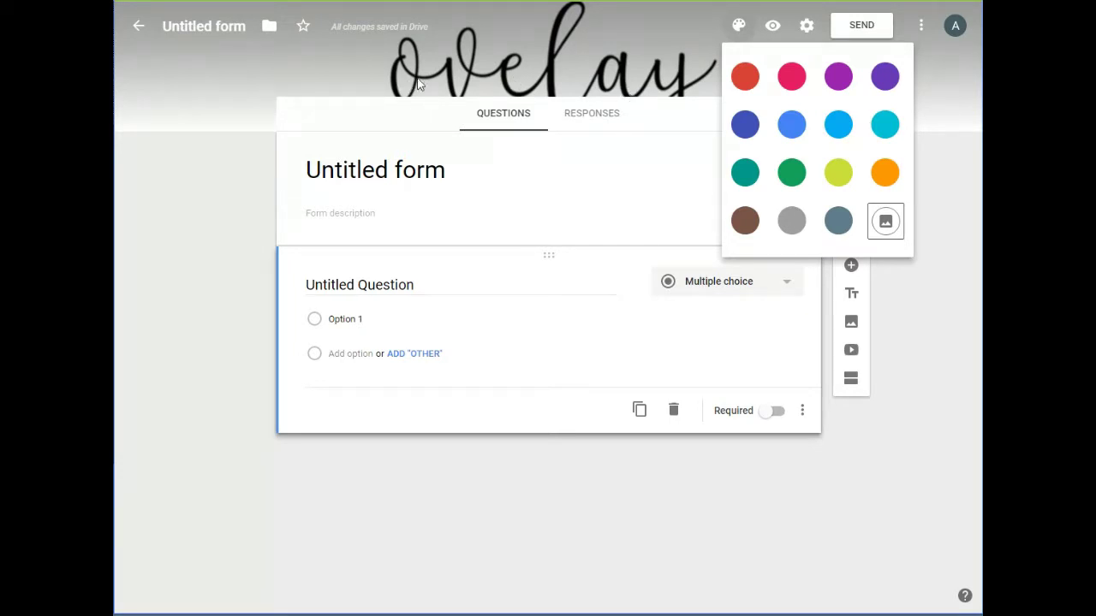
click(261, 221)
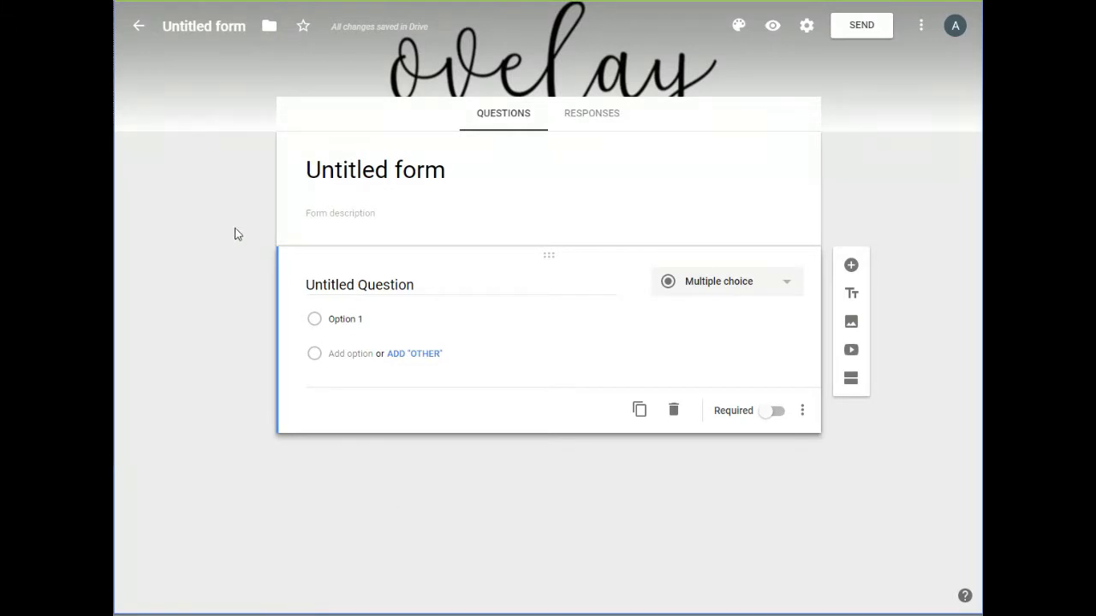
click(741, 26)
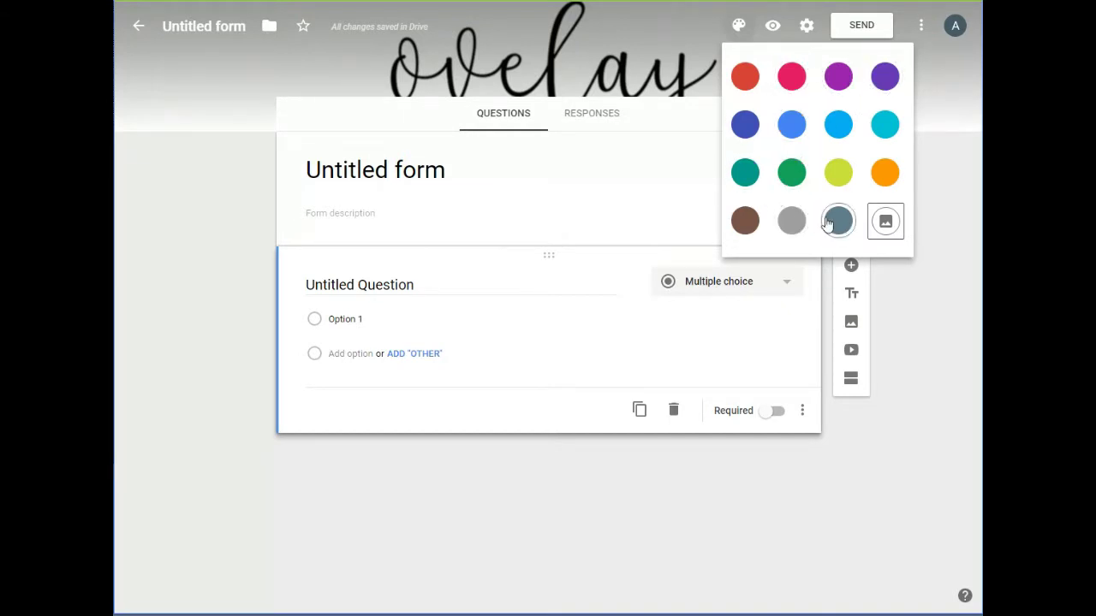
click(829, 221)
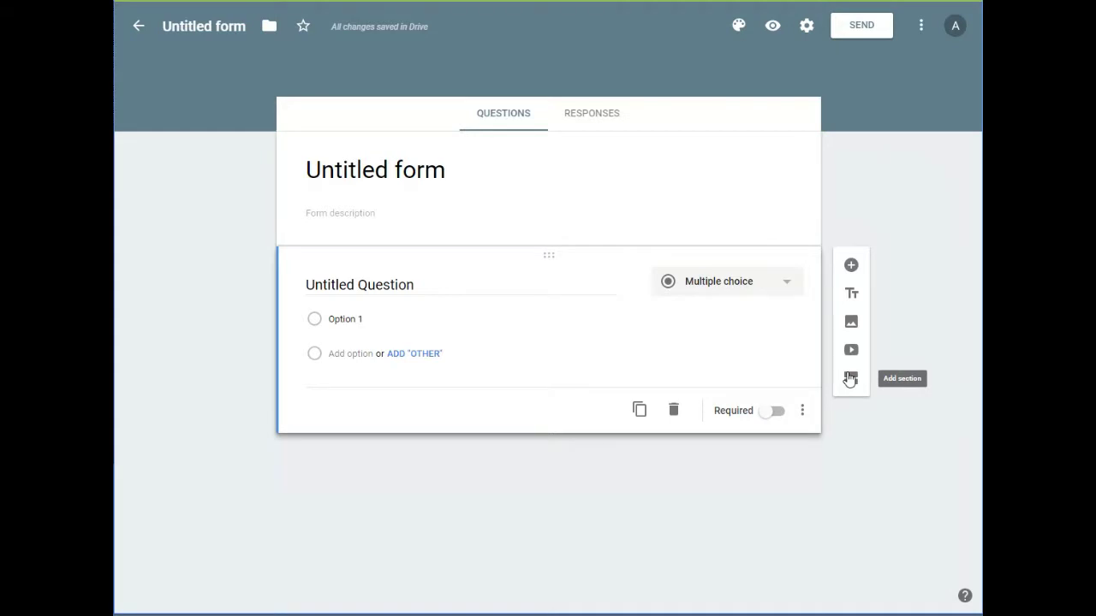
Upload the ovelay logo image and drag it above the first question
click(851, 323)
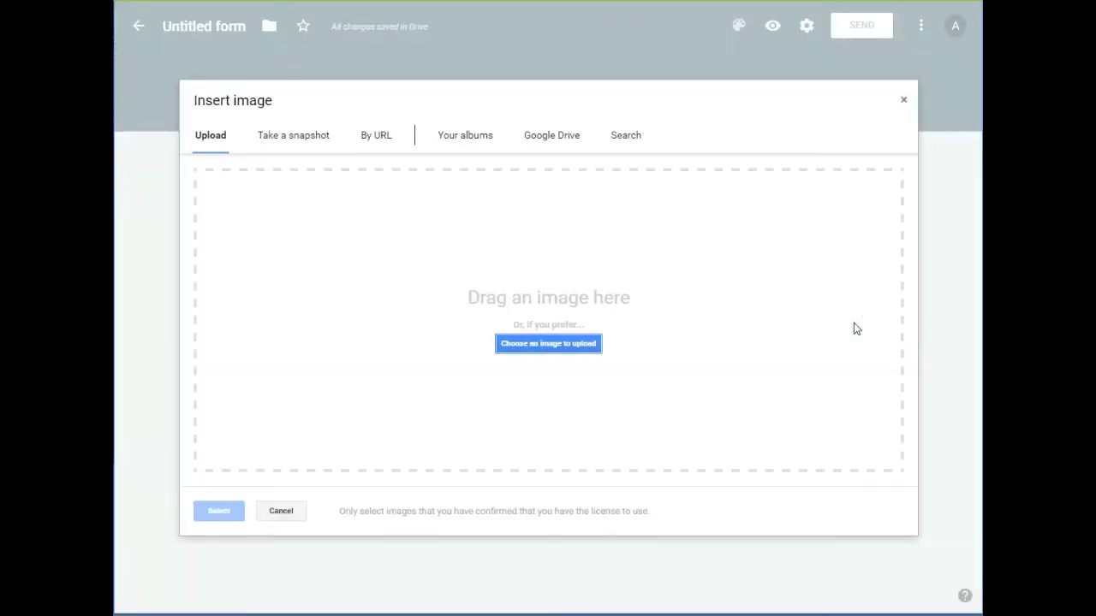
click(581, 350)
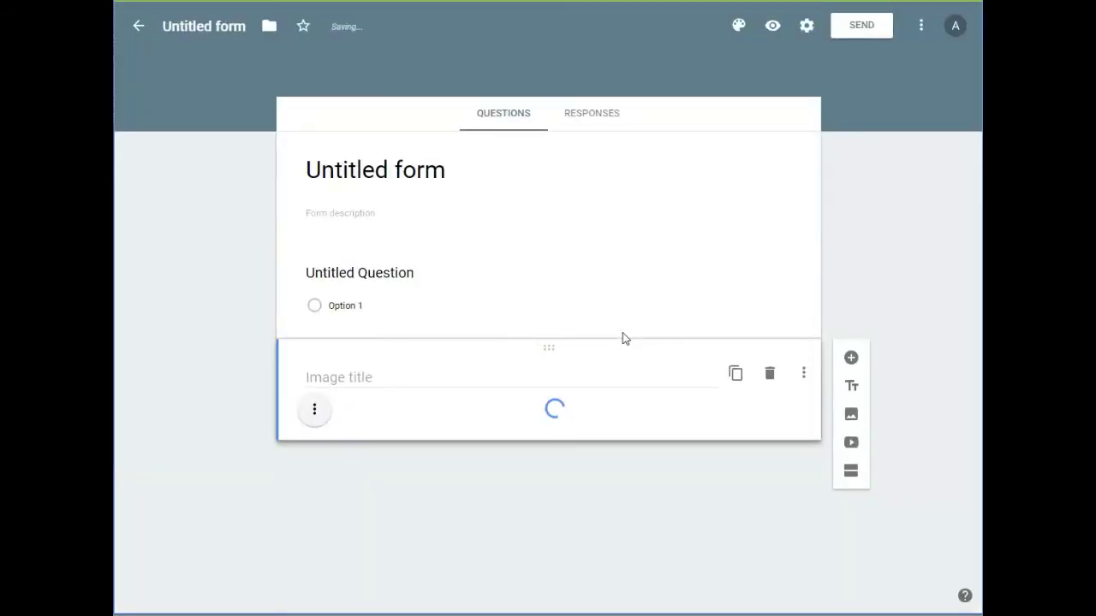
drag(549, 348, 537, 134)
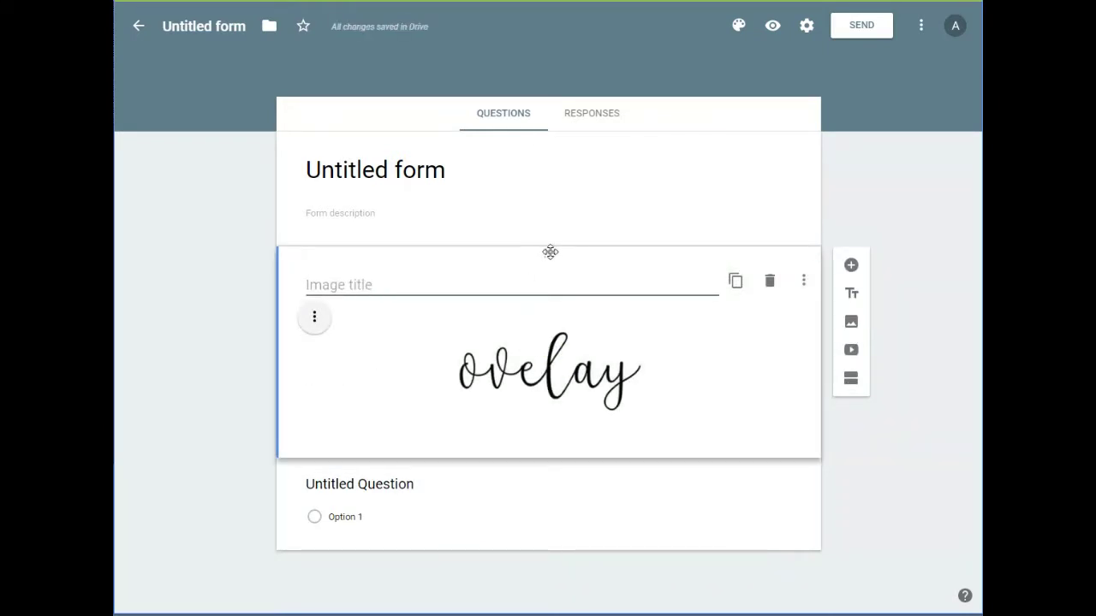
drag(548, 254, 519, 376)
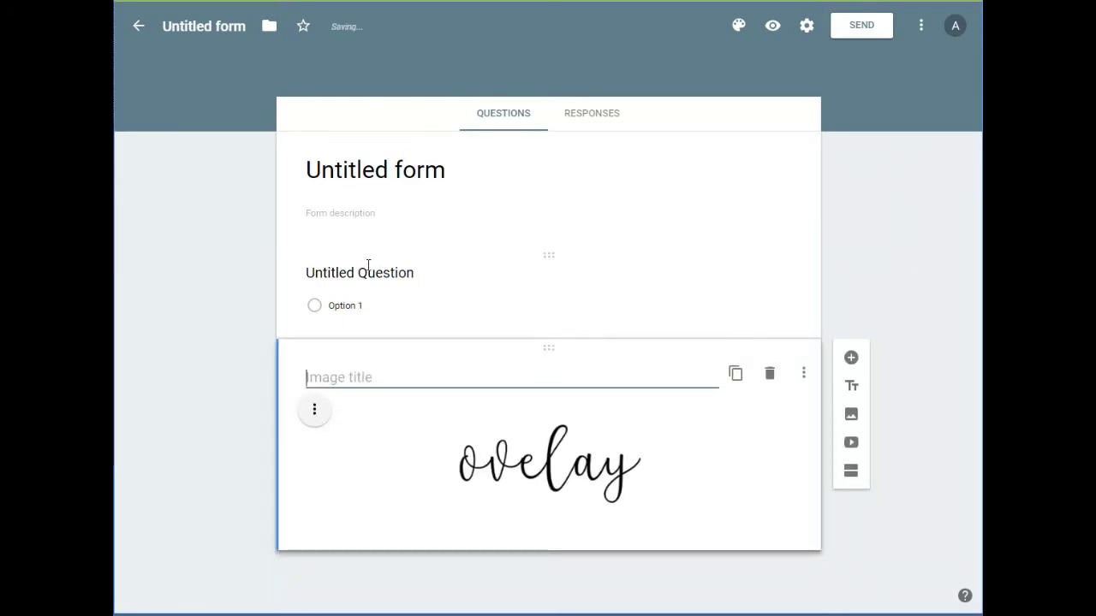
drag(548, 349, 562, 247)
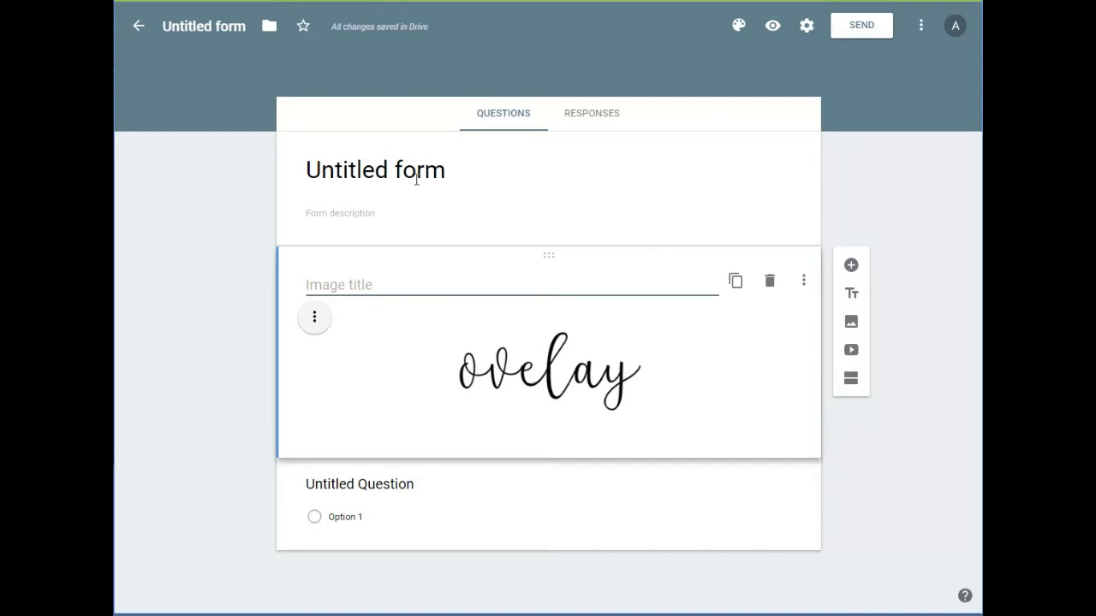
Title the form 'Guest Blogging' and add a description inviting readers to write a guest post
click(454, 168)
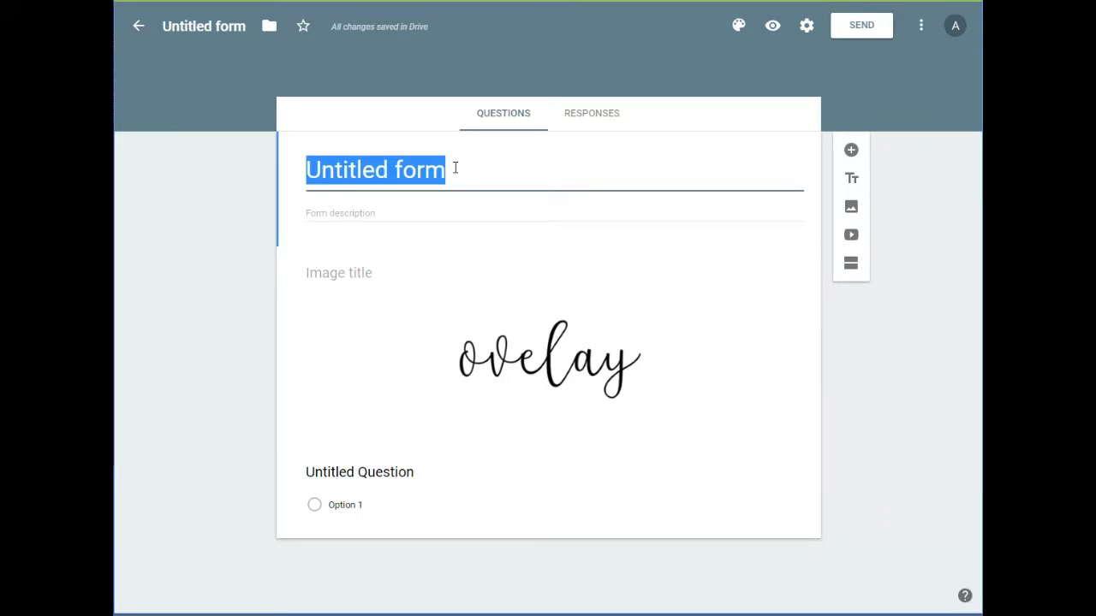
text(Gues)
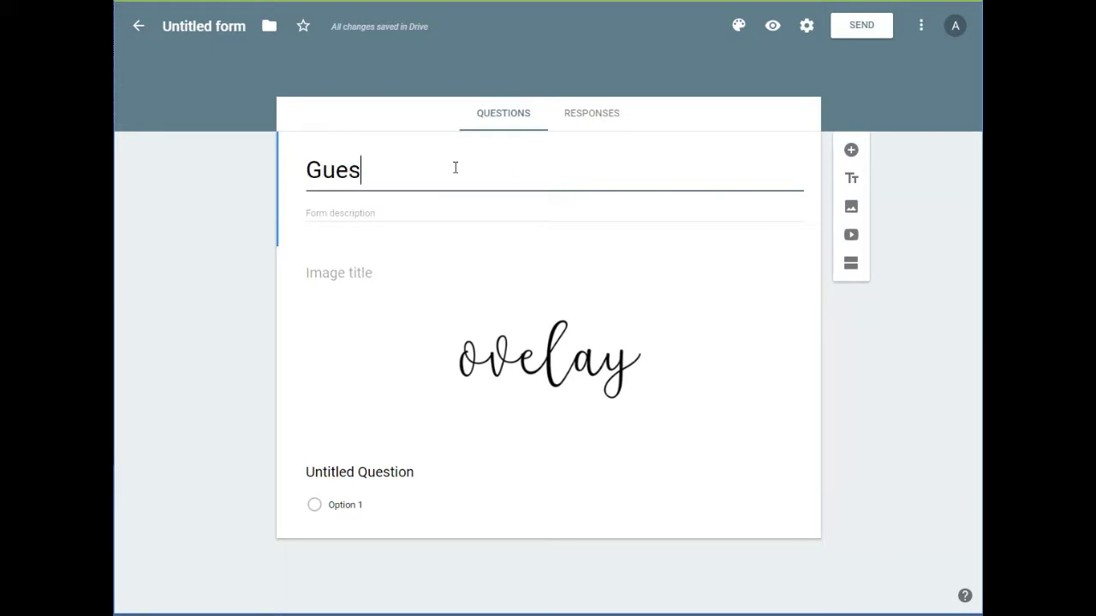
text(t Blogging)
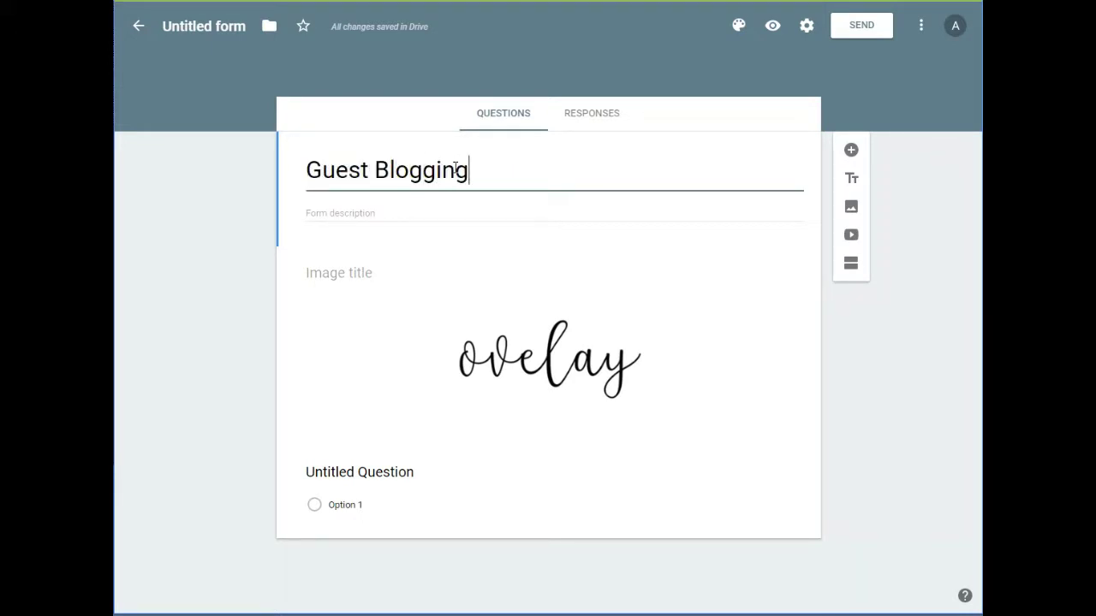
click(414, 213)
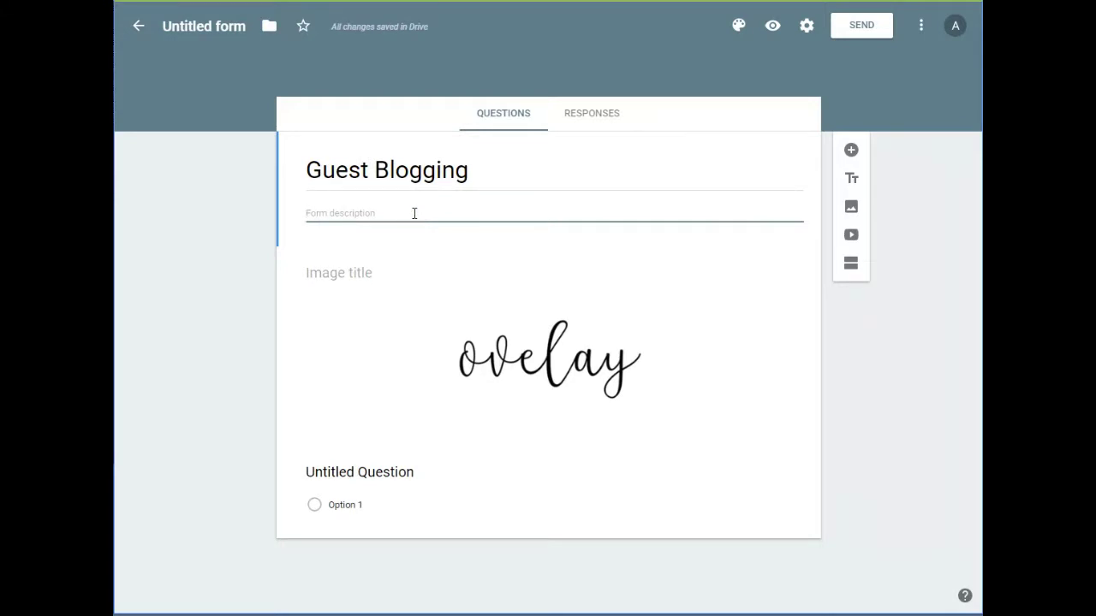
text(Please fill out this form if you're interested in writing a guest post on my blog.)
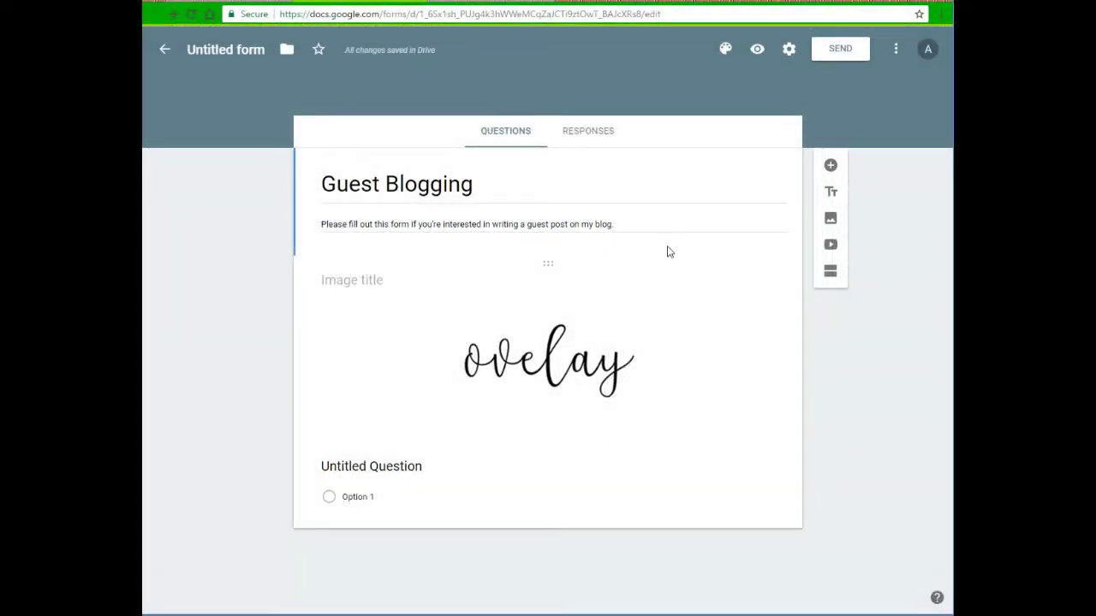
Open the form preview in a new tab, then return to the editor tab
click(757, 51)
right_click(757, 54)
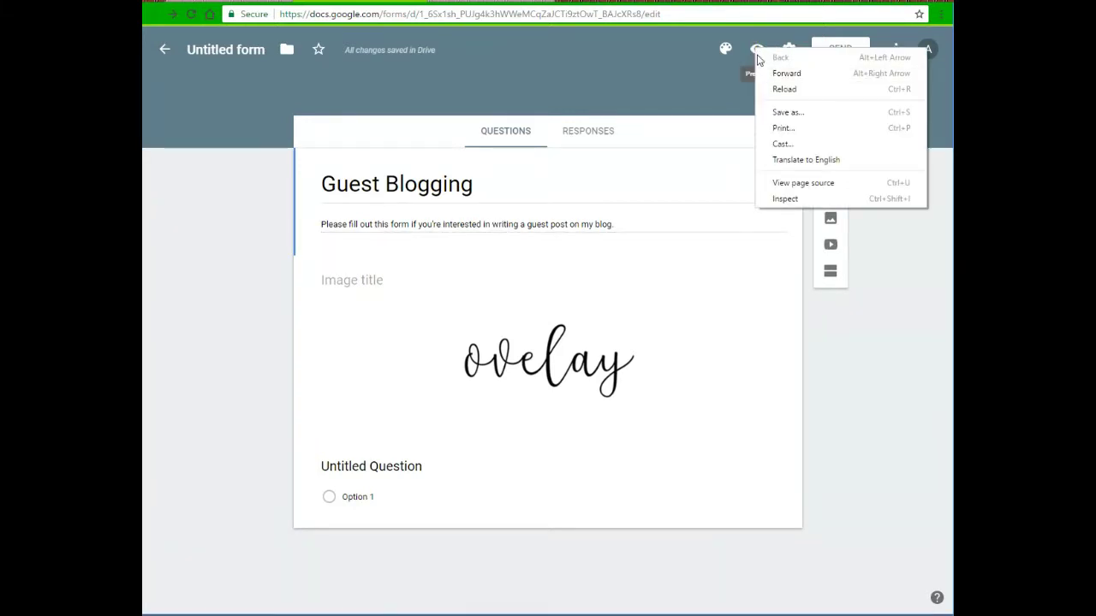
click(758, 50)
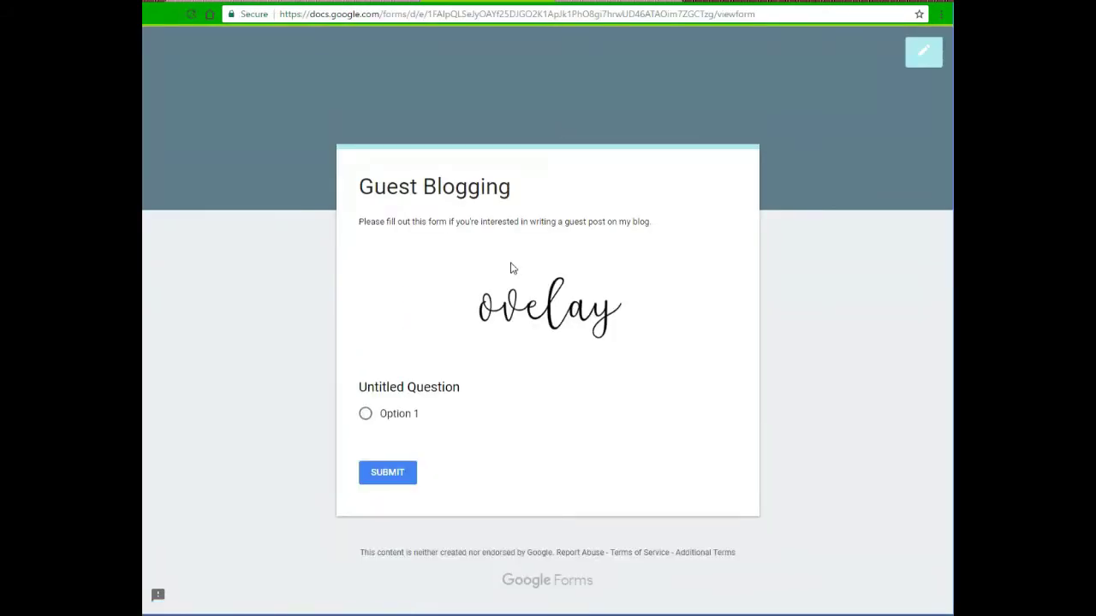
click(347, 2)
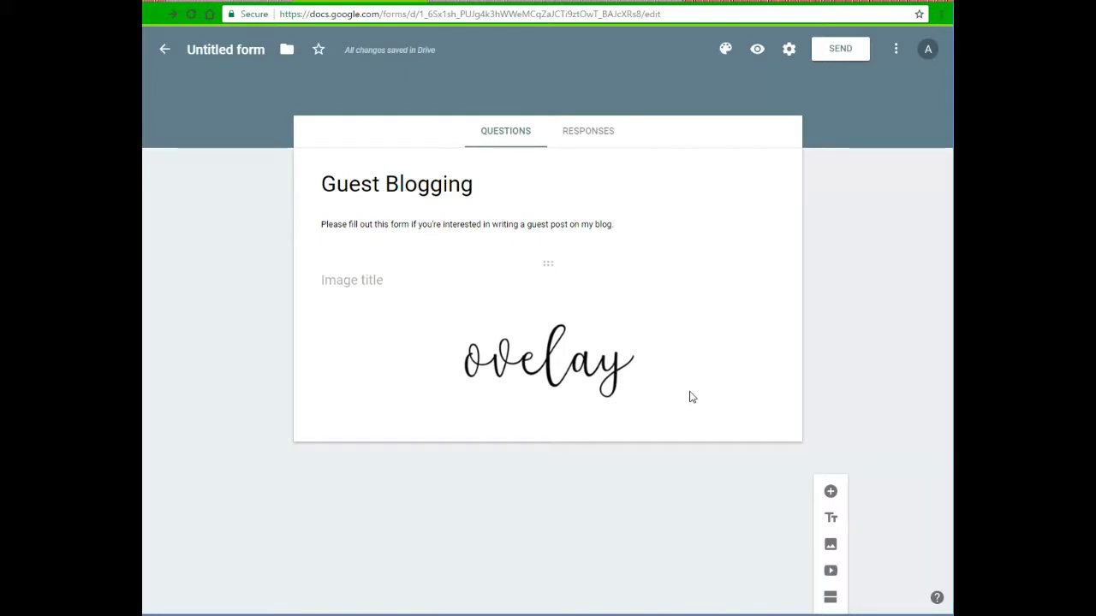
Add a second section after the logo and test moving to it in the reloaded preview
click(680, 358)
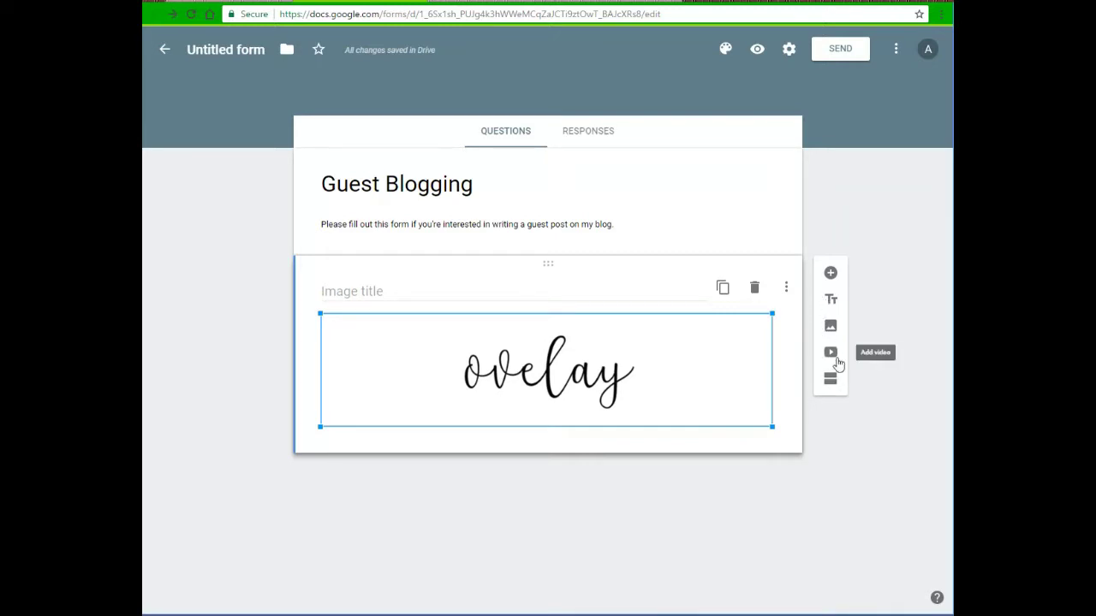
click(829, 381)
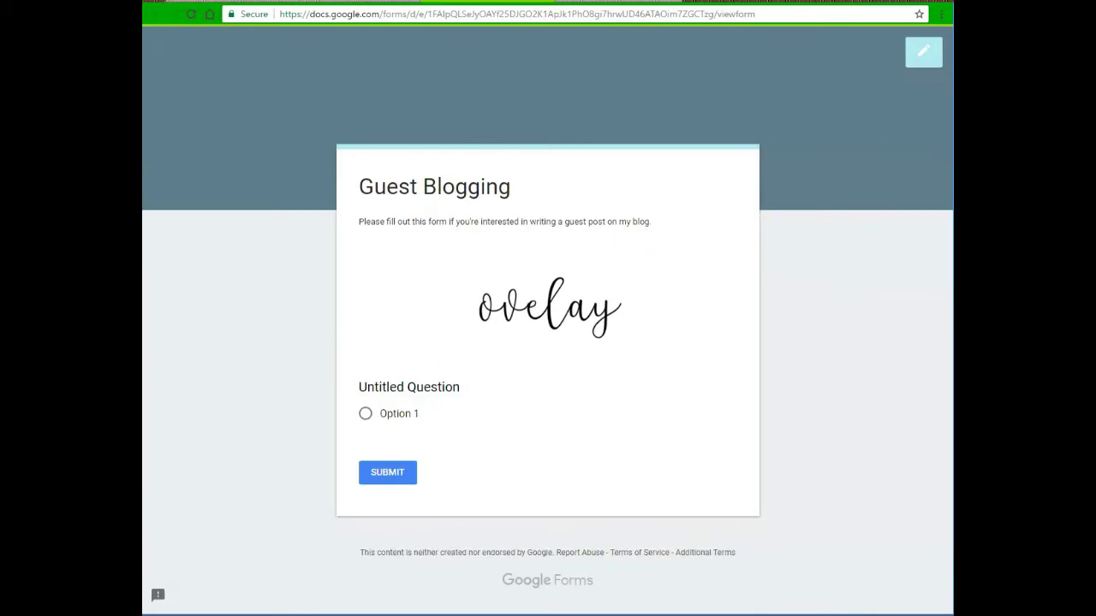
click(194, 14)
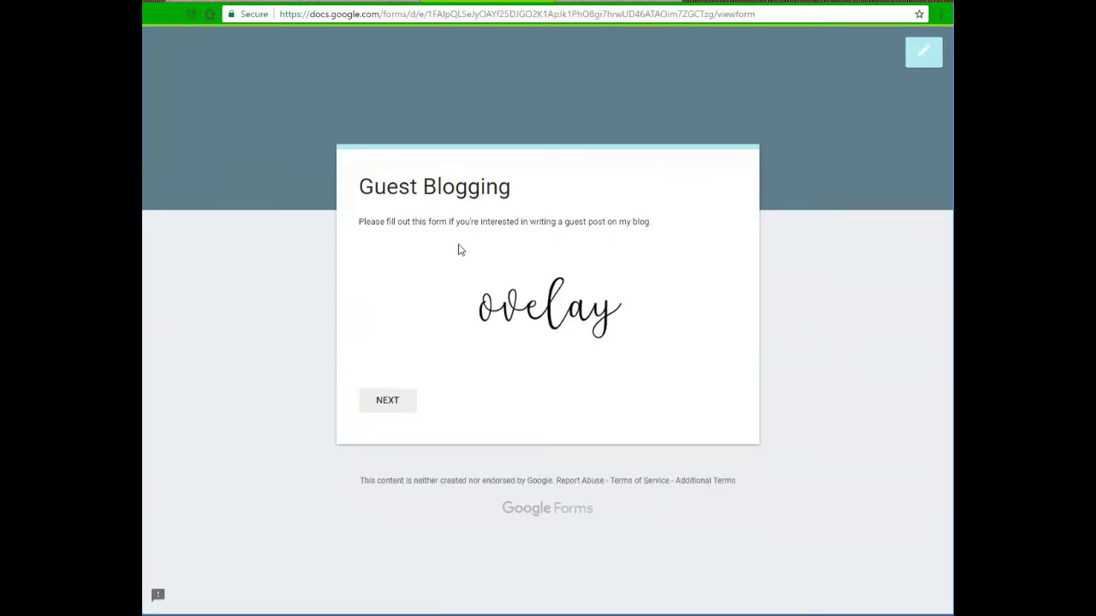
key(ctrl+Tab)
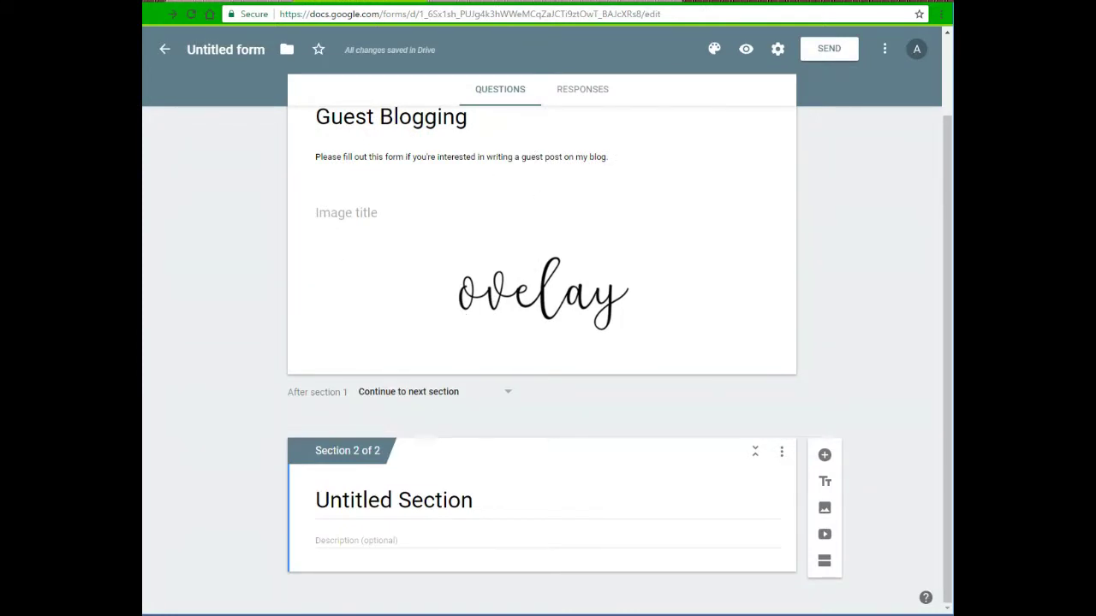
key(ctrl+shift+Tab)
click(395, 406)
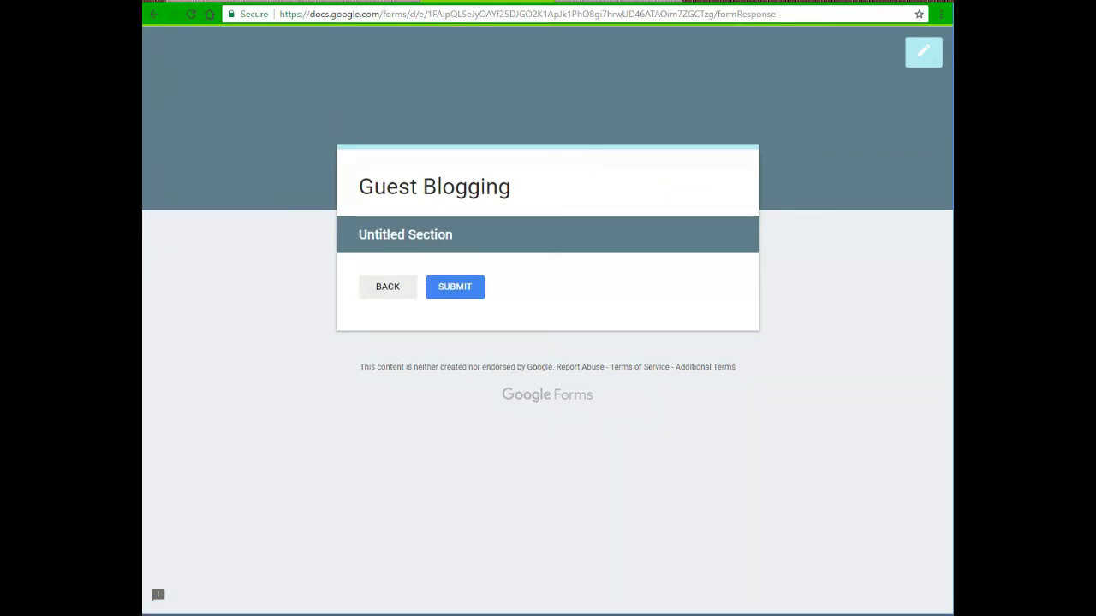
key(ctrl+Tab)
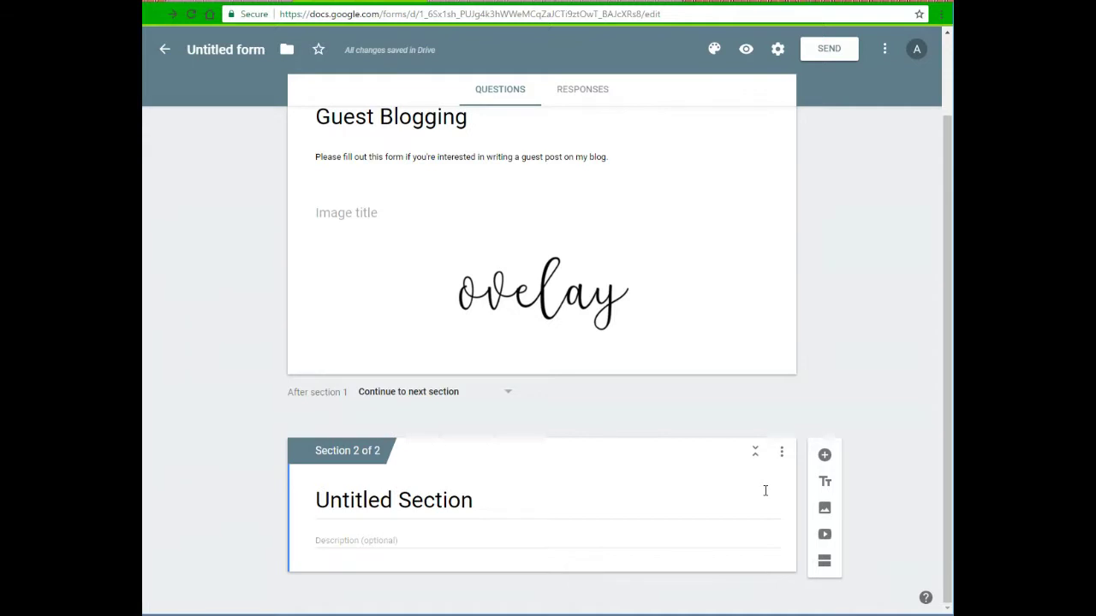
Delete the empty second section and add a new blank question below the logo
click(784, 452)
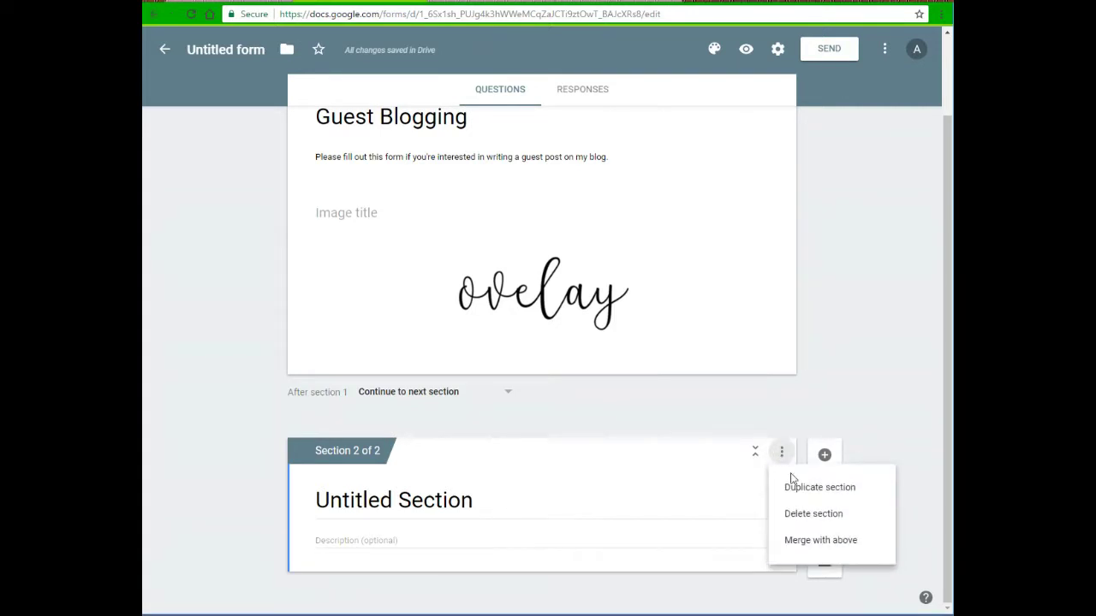
click(797, 520)
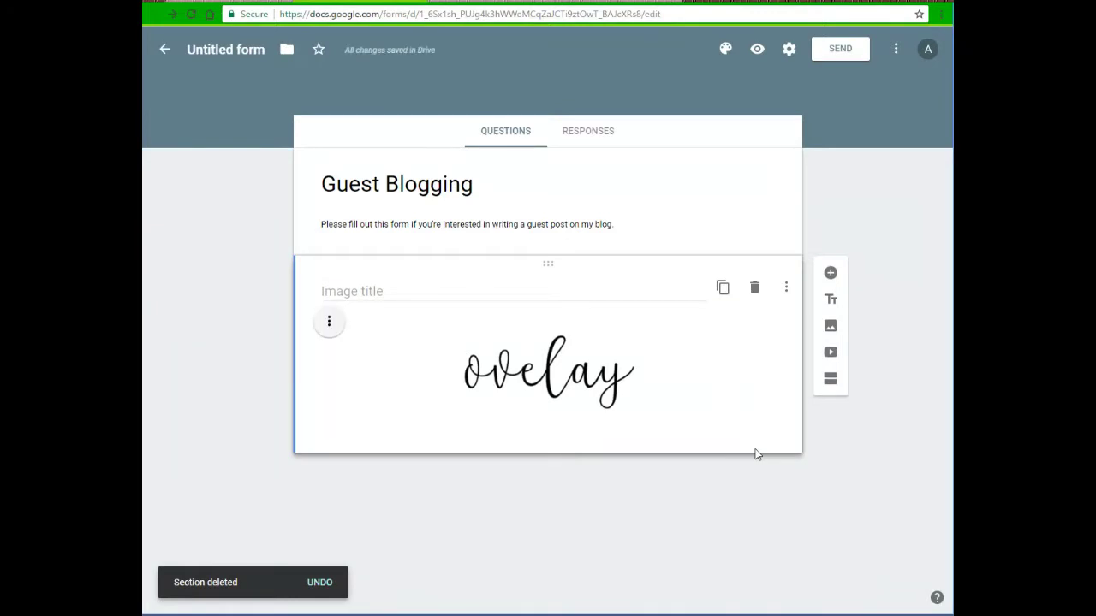
click(829, 274)
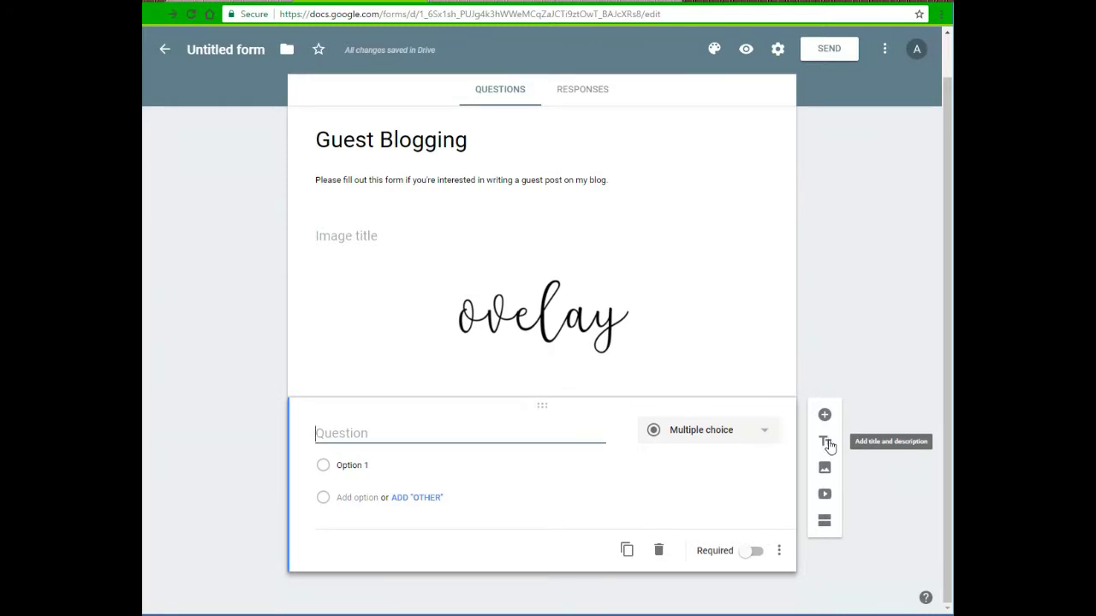
Insert a 'Contact Information' title block above the blank question, then select that question's type list
click(828, 444)
drag(546, 490, 528, 381)
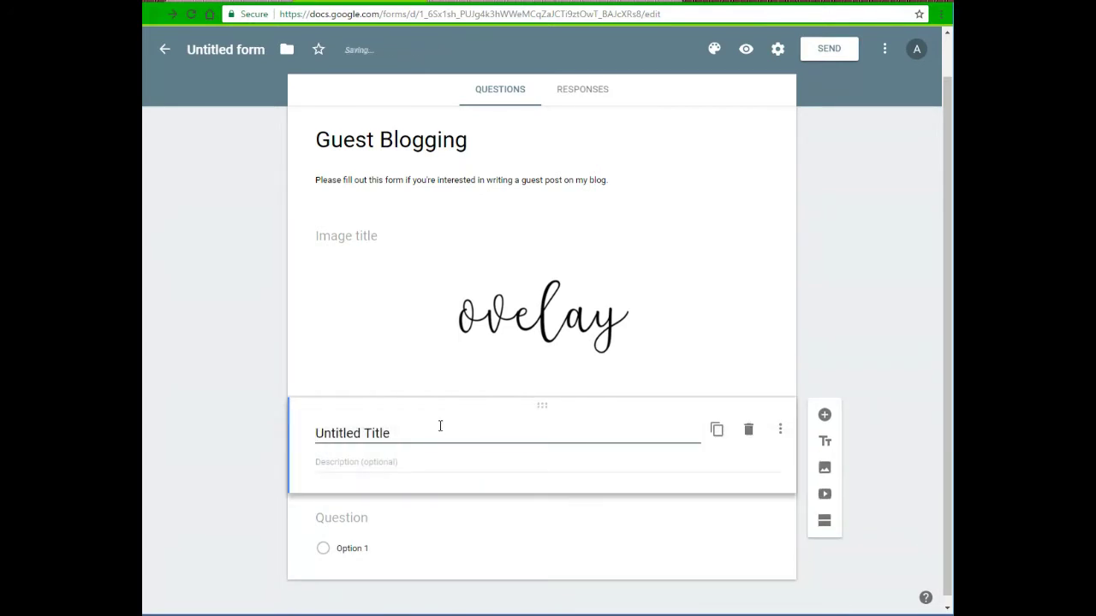
key(Delete)
key(Delete)
key(Delete)
key(Delete)
key(Delete)
key(Delete)
key(Delete)
key(Delete)
key(Delete)
key(Delete)
key(Delete)
key(Delete)
key(Delete)
key(Delete)
text(Contact Information)
scroll(582, 467, up, 1)
triple_click(582, 474)
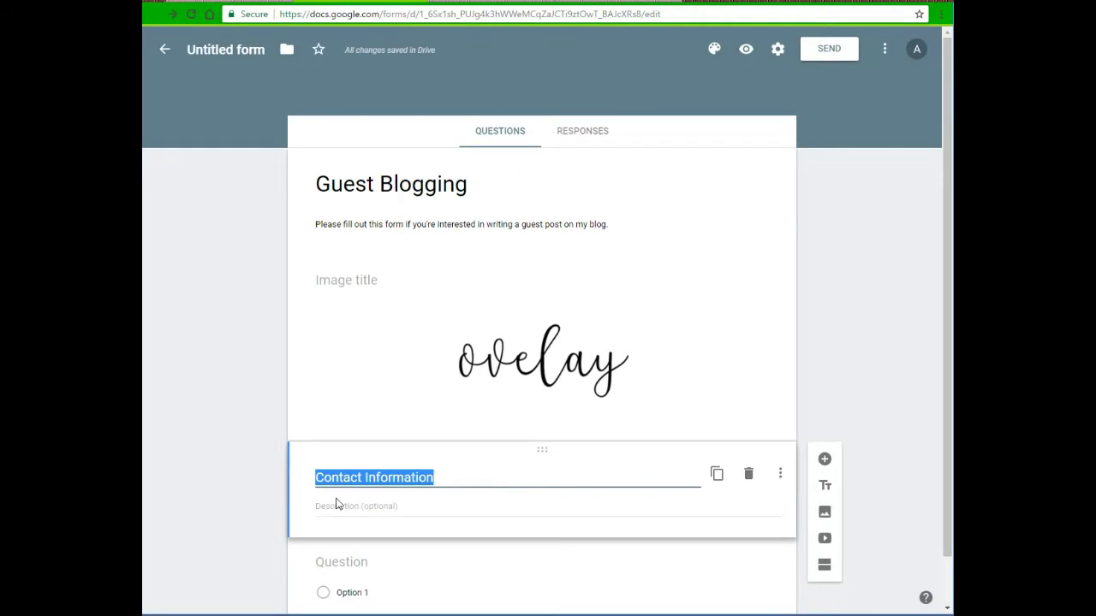
scroll(454, 498, down, 1)
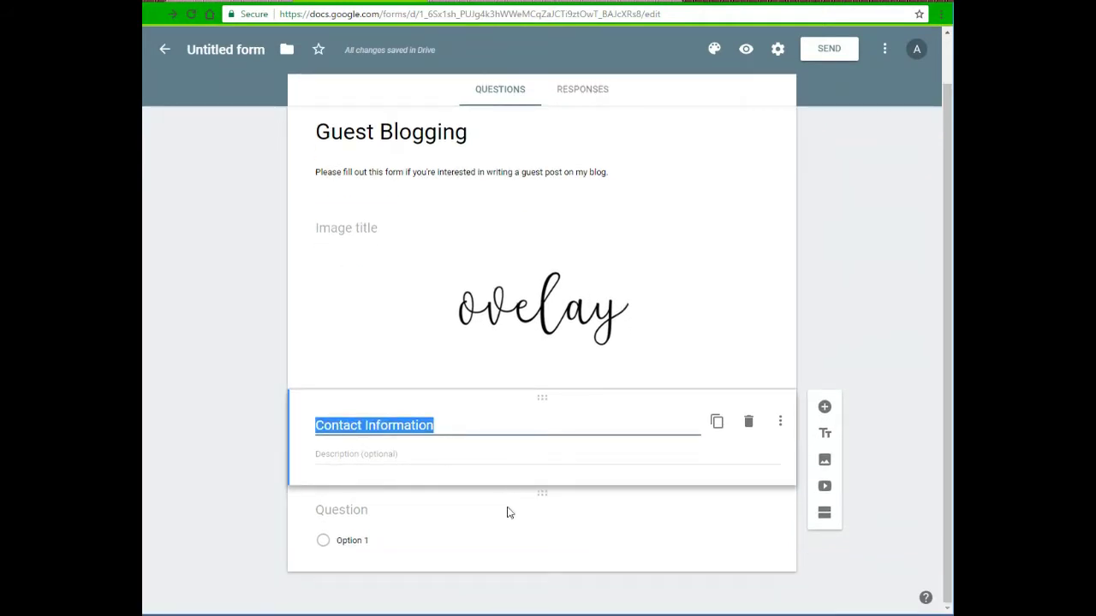
click(484, 536)
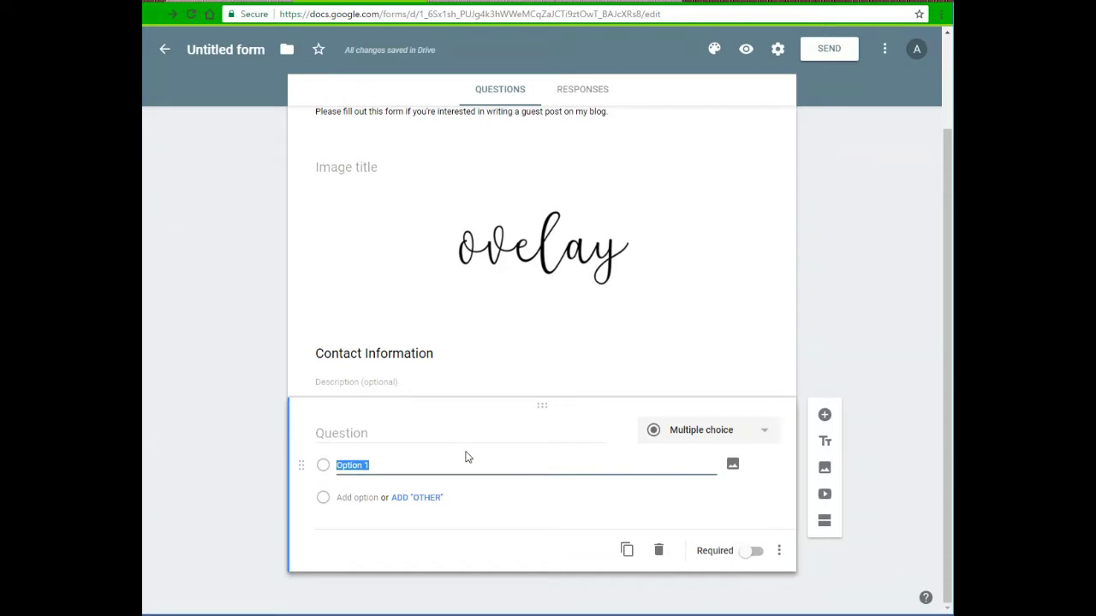
click(690, 433)
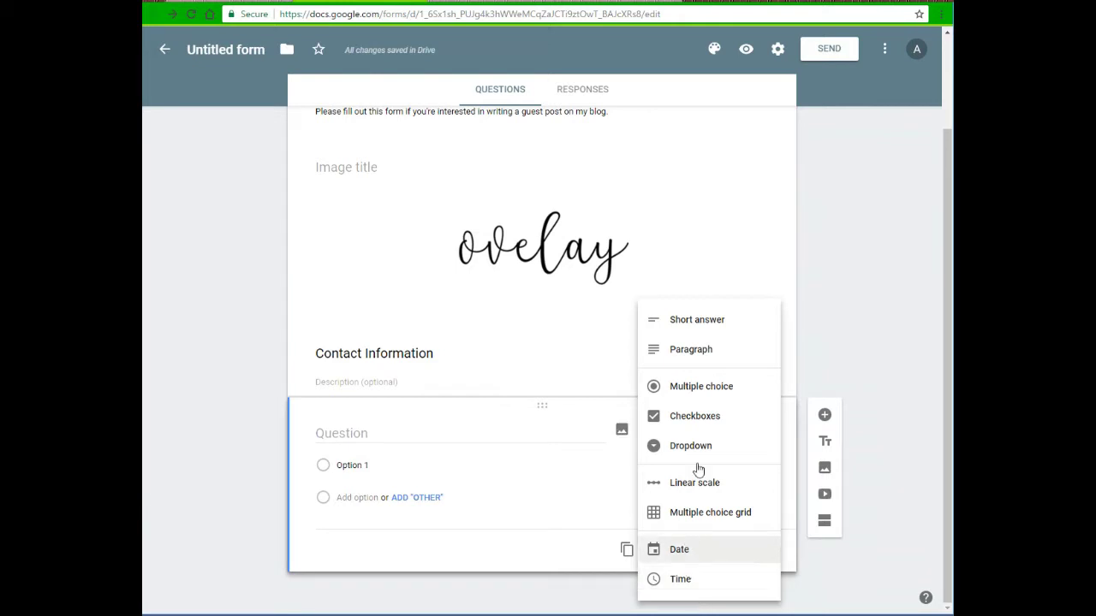
Make a required short-answer question titled 'First and Last Name'
click(701, 330)
click(400, 459)
text(First and Last Name)
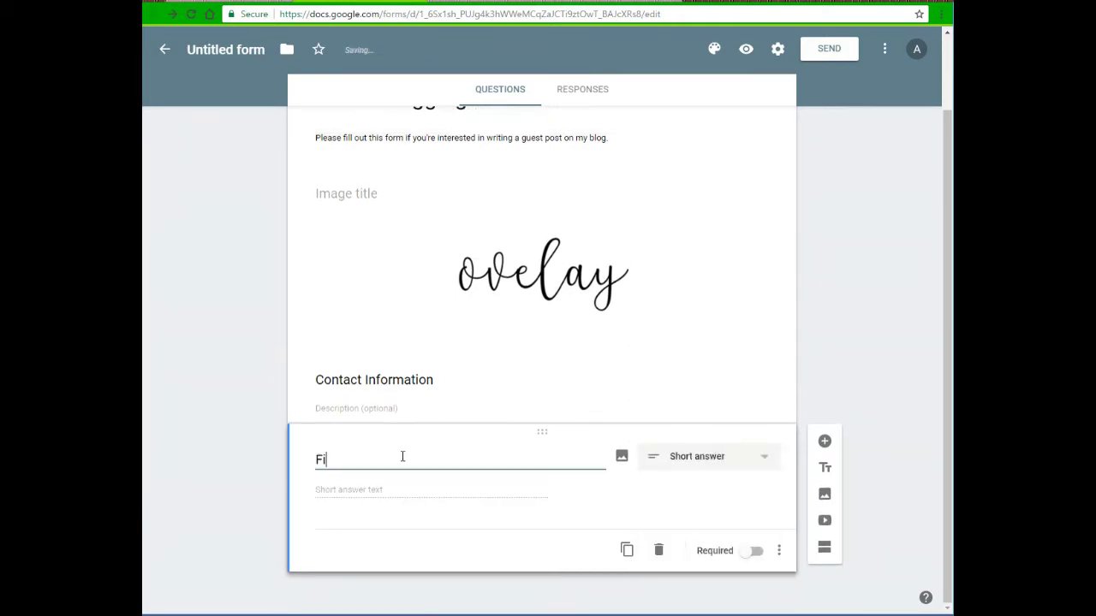
click(751, 552)
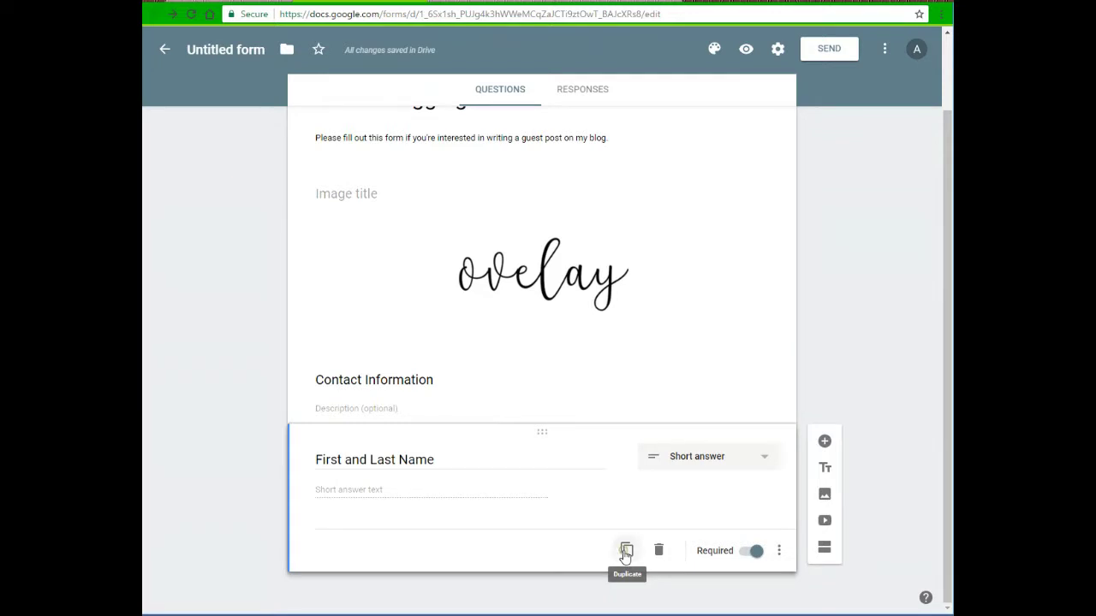
Duplicate it as a required 'Email Address' question, then duplicate Email Address once more
click(625, 551)
drag(437, 522, 219, 522)
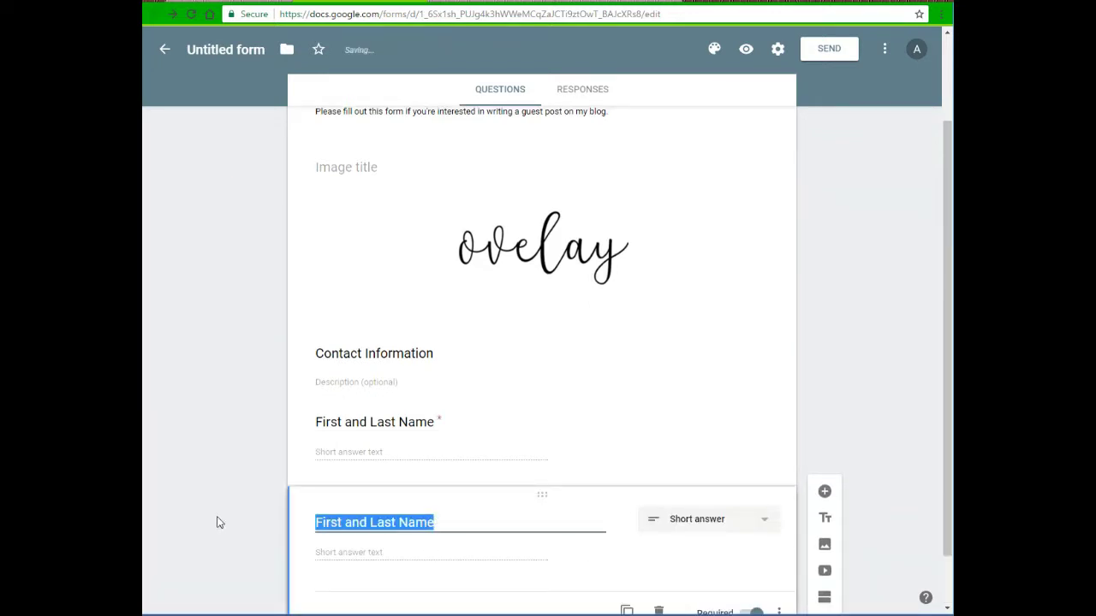
text(Email Address)
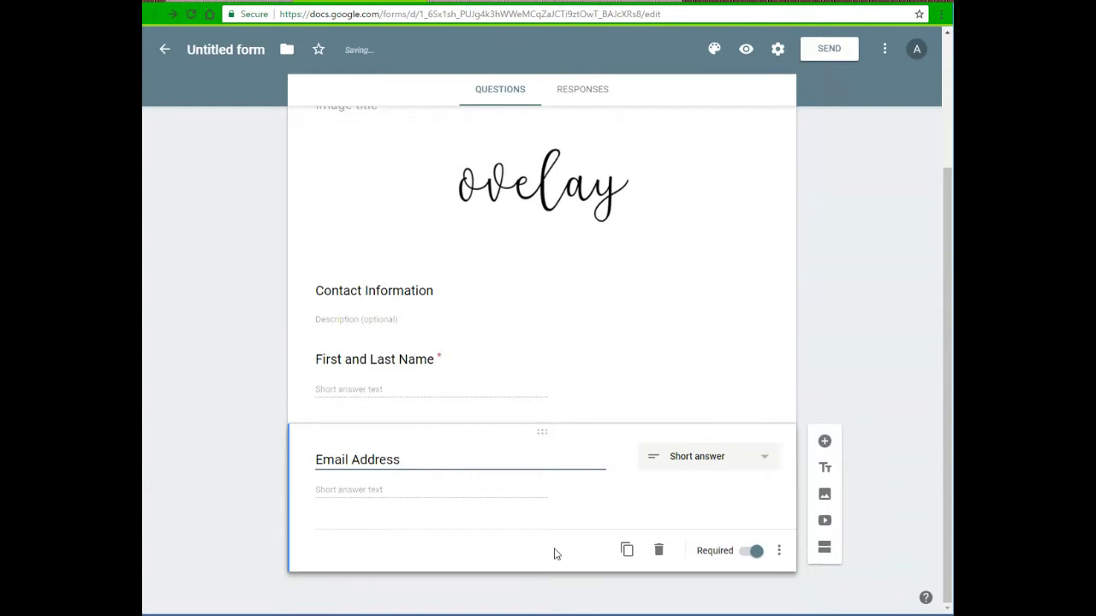
click(742, 470)
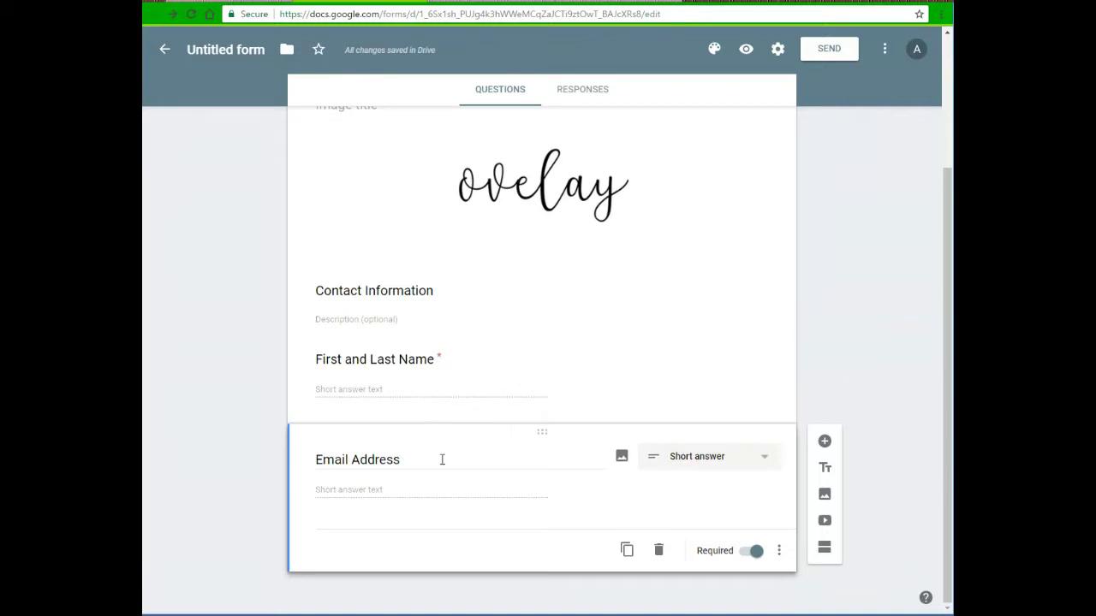
click(623, 459)
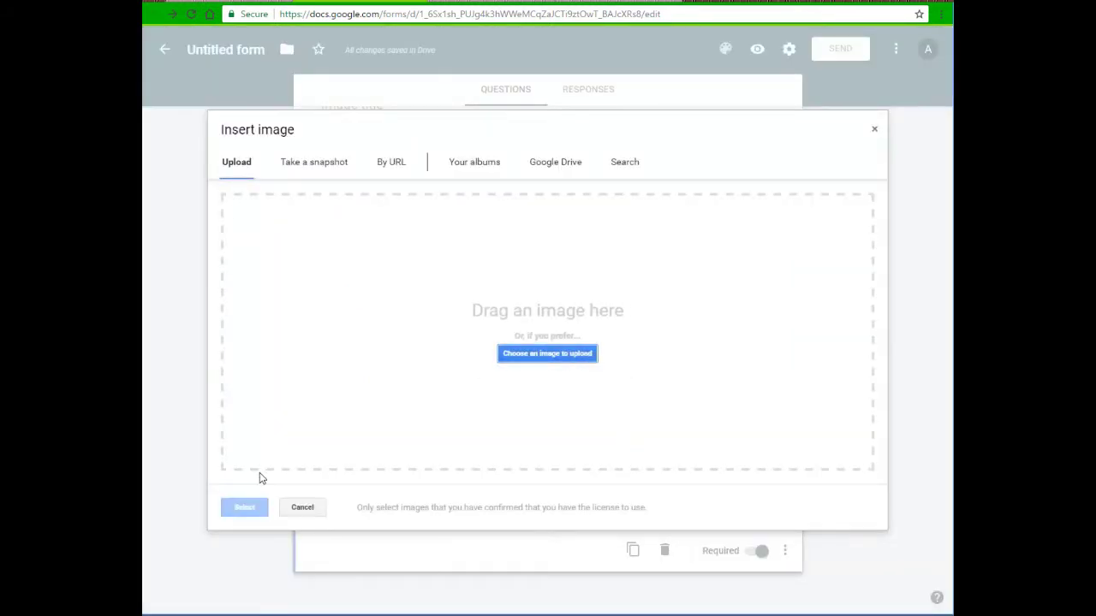
click(289, 507)
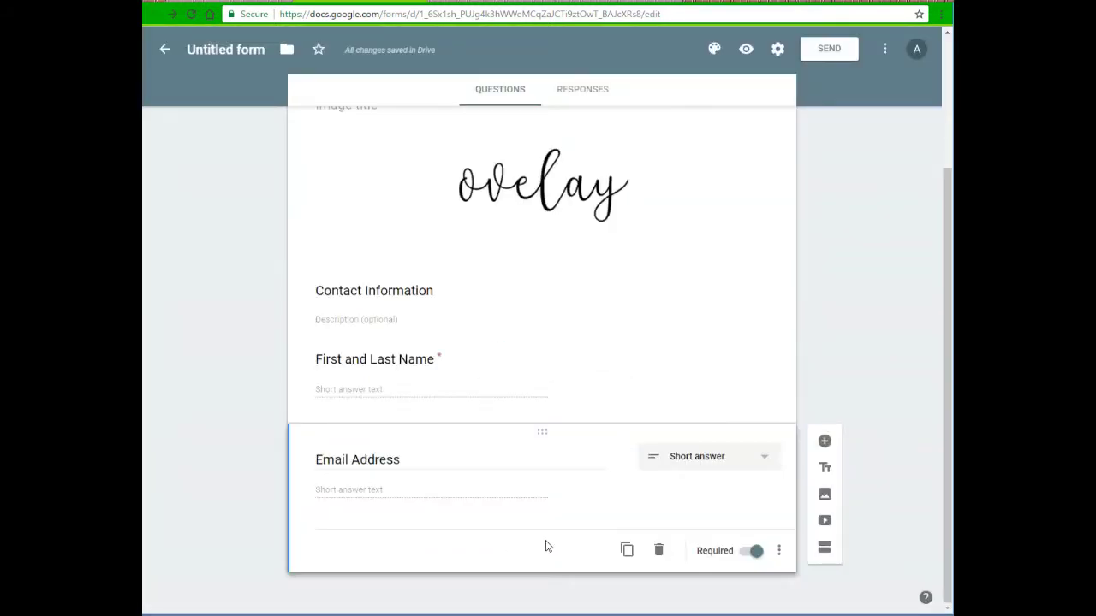
click(626, 550)
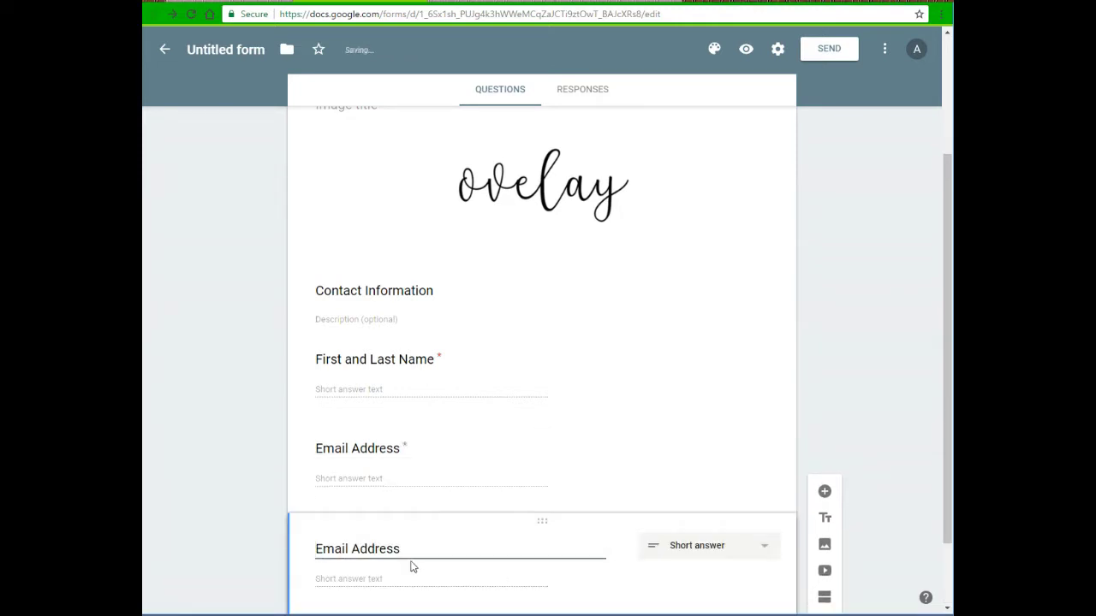
Retitle the copy 'Blog Link' and add the description 'Please provide paste a link to your blog'
key(ctrl+a)
key(BackSpace)
text(Blog Link)
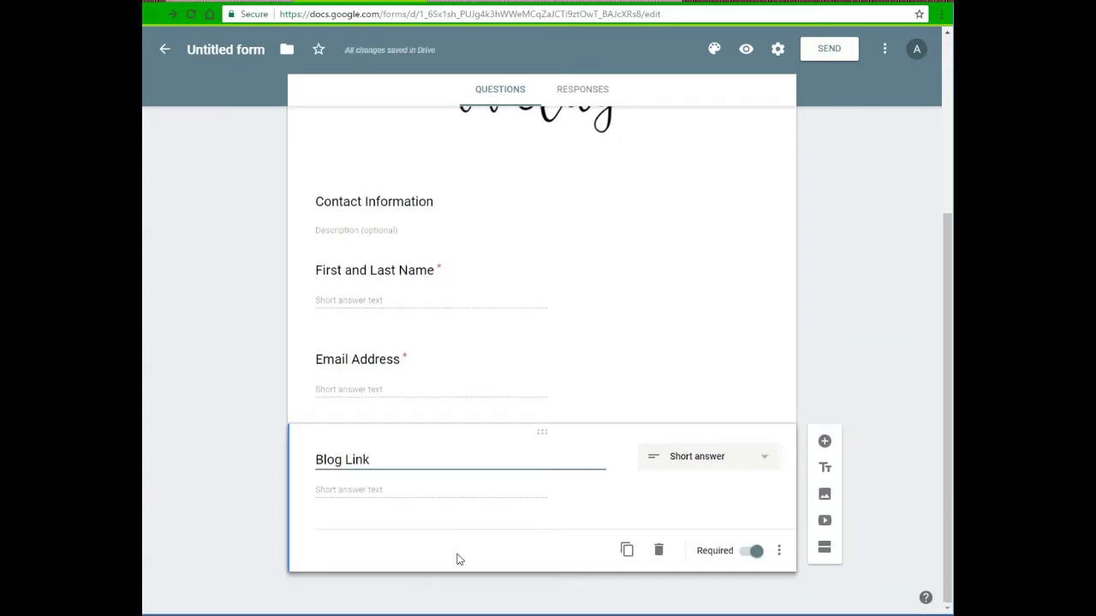
click(781, 552)
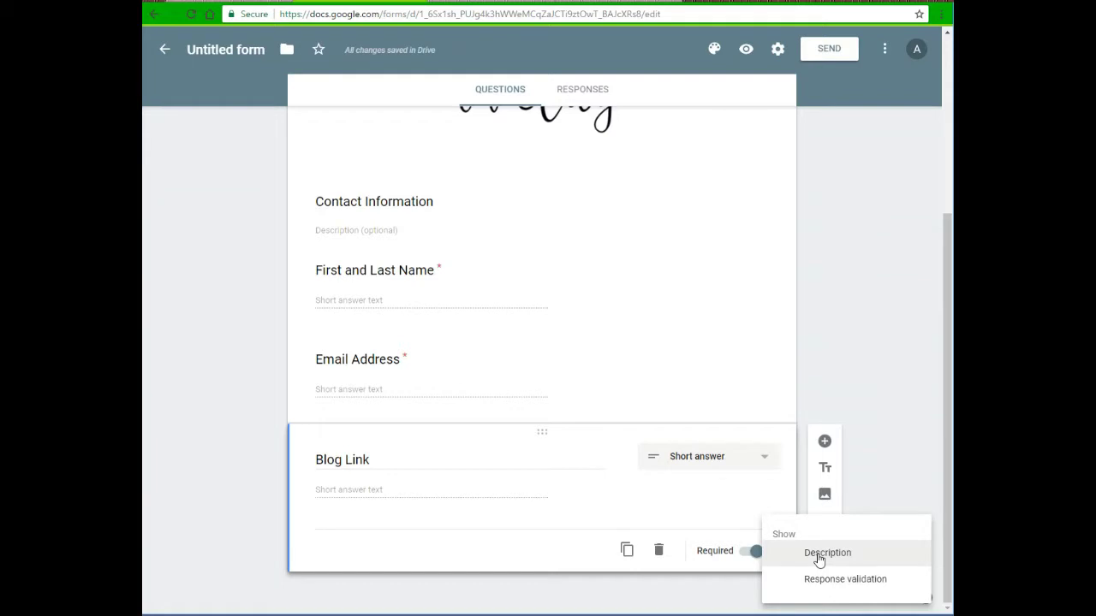
click(819, 556)
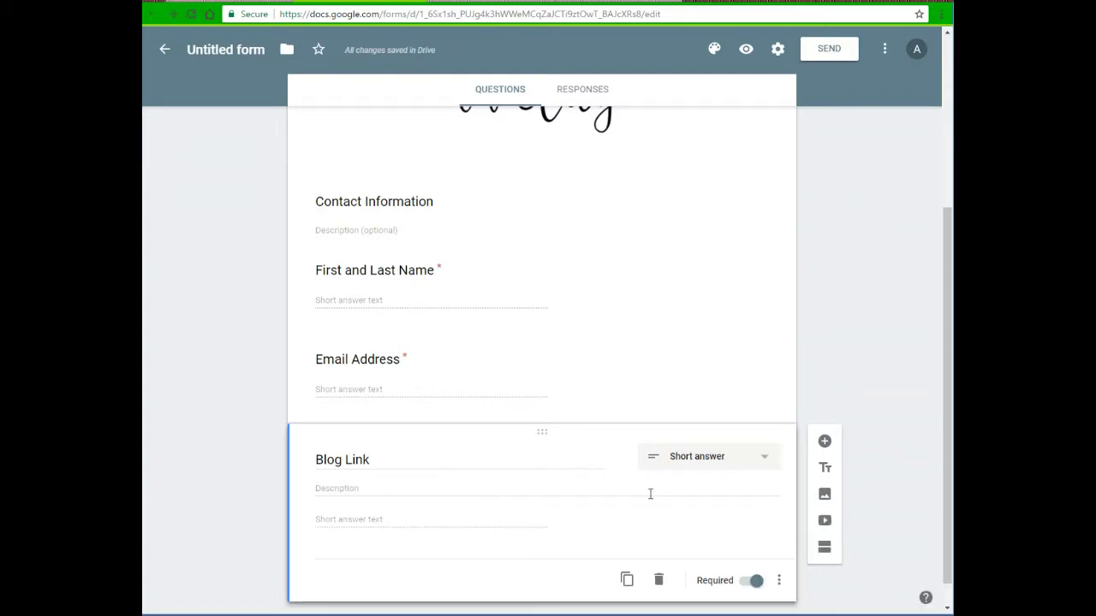
click(488, 493)
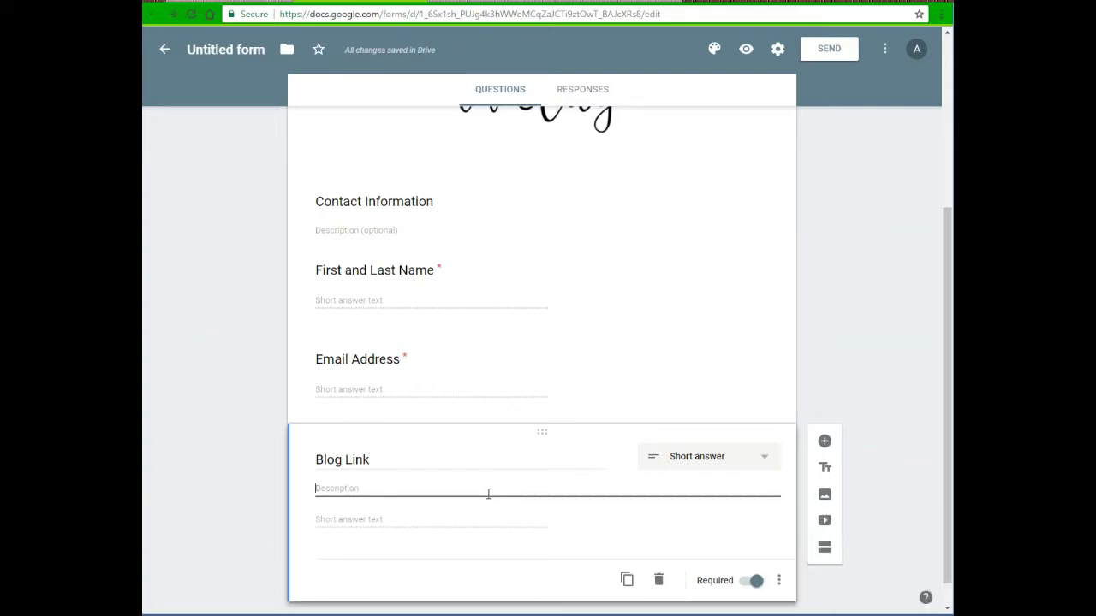
text(Please provide a link to your blog)
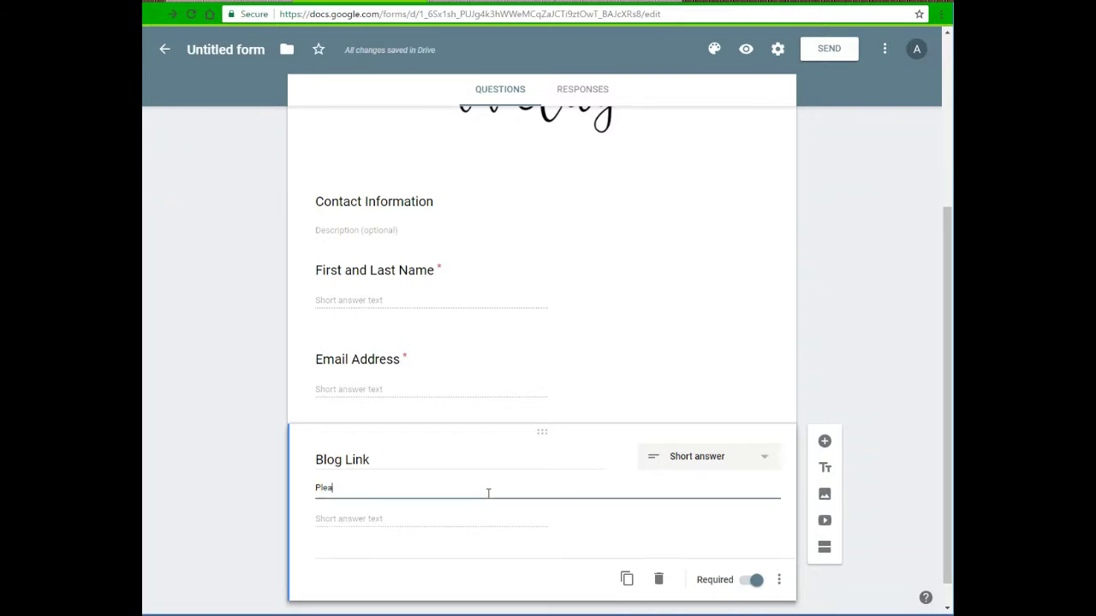
key(BackSpace)
key(BackSpace)
key(BackSpace)
key(BackSpace)
key(BackSpace)
key(BackSpace)
key(BackSpace)
key(BackSpace)
key(BackSpace)
key(BackSpace)
key(BackSpace)
key(BackSpace)
key(BackSpace)
key(BackSpace)
key(BackSpace)
key(BackSpace)
key(BackSpace)
key(BackSpace)
key(BackSpace)
text(paste a link to your blog)
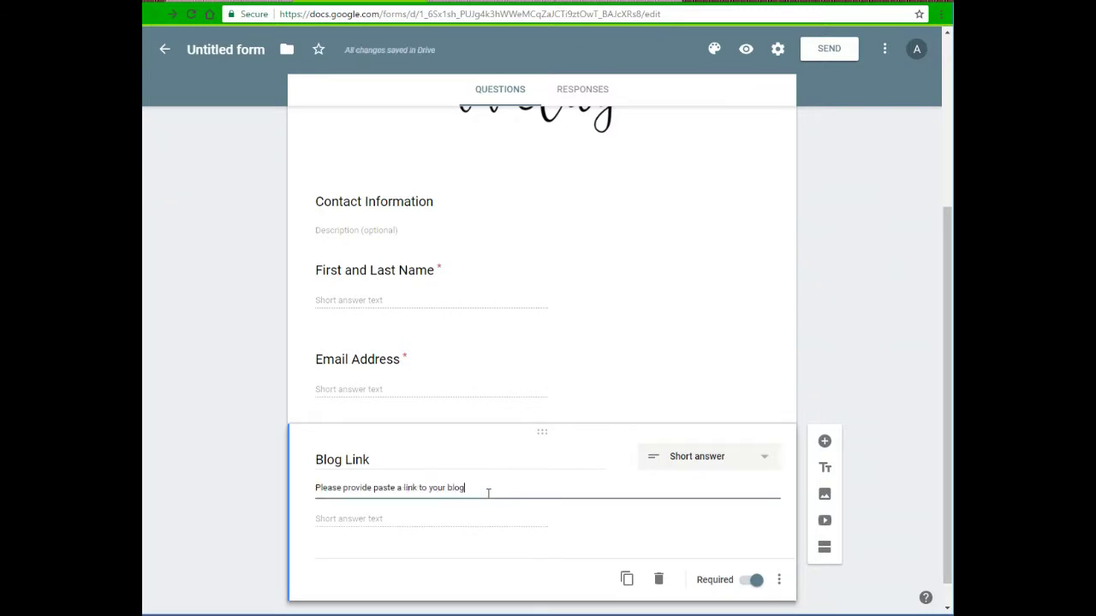
scroll(445, 445, down, 1)
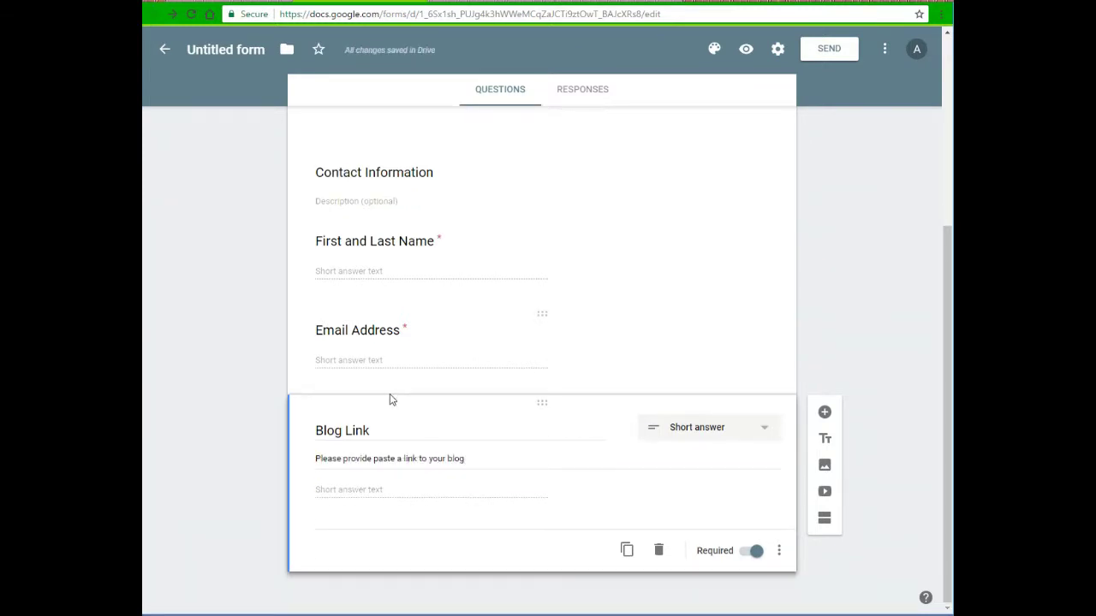
click(825, 413)
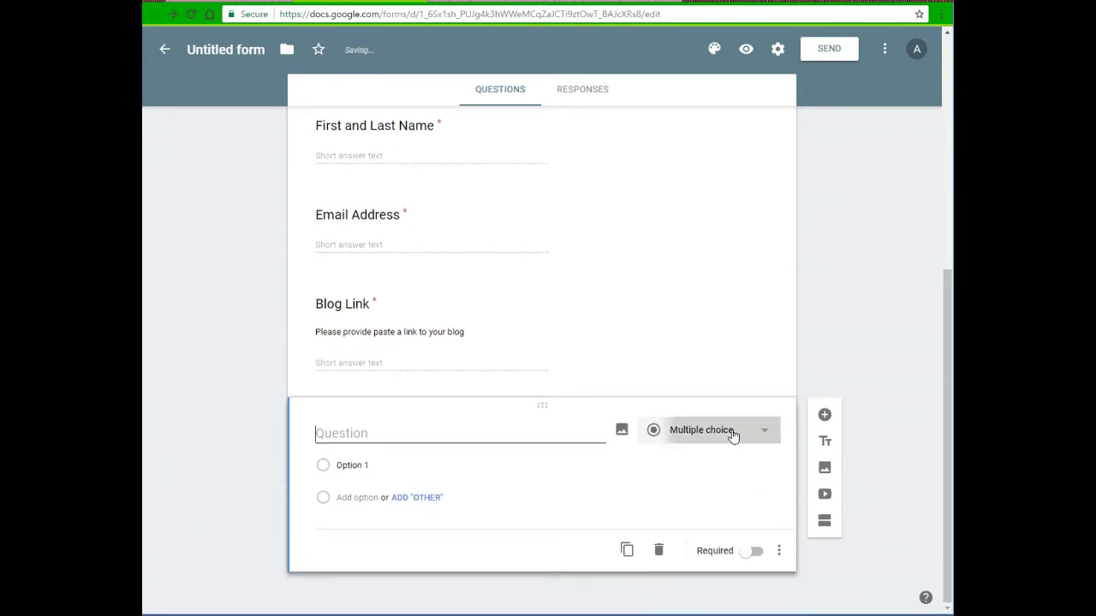
Make a checkbox question titled 'What Topic(s) Would You Like To Write About?'
click(733, 430)
click(710, 419)
click(341, 439)
text(What Topic(s) Would You Like To Post)
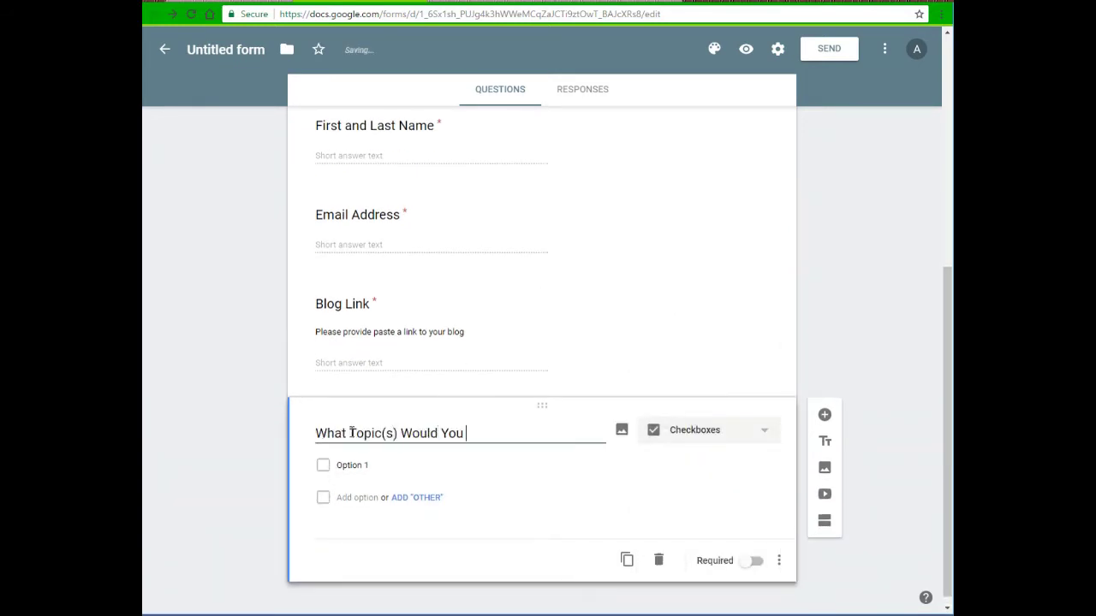
key(BackSpace)
key(BackSpace)
key(BackSpace)
key(BackSpace)
text(Write About?)
Give it the options Health & Fitness, Food, Technology and an Other choice
click(358, 465)
text(Health & Fitness)
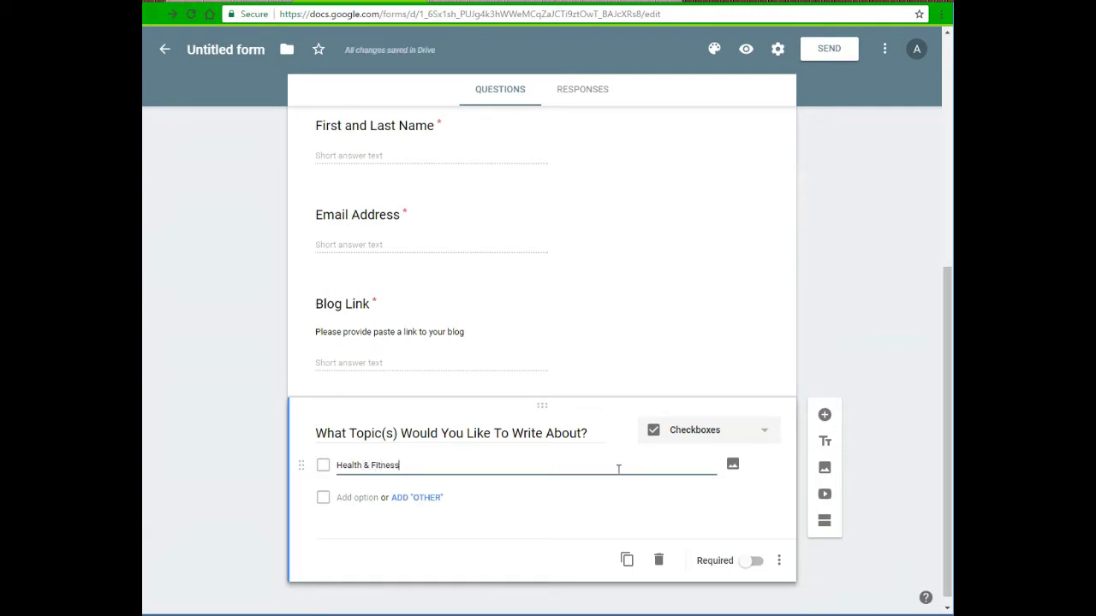
key(Return)
text(Food)
key(Return)
text(Technology)
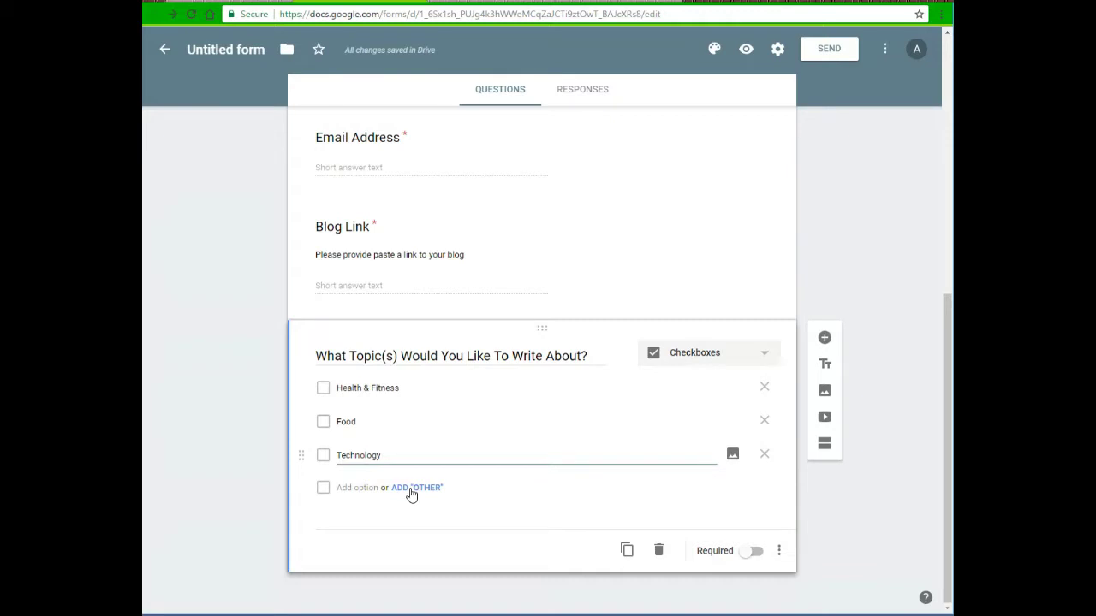
click(411, 490)
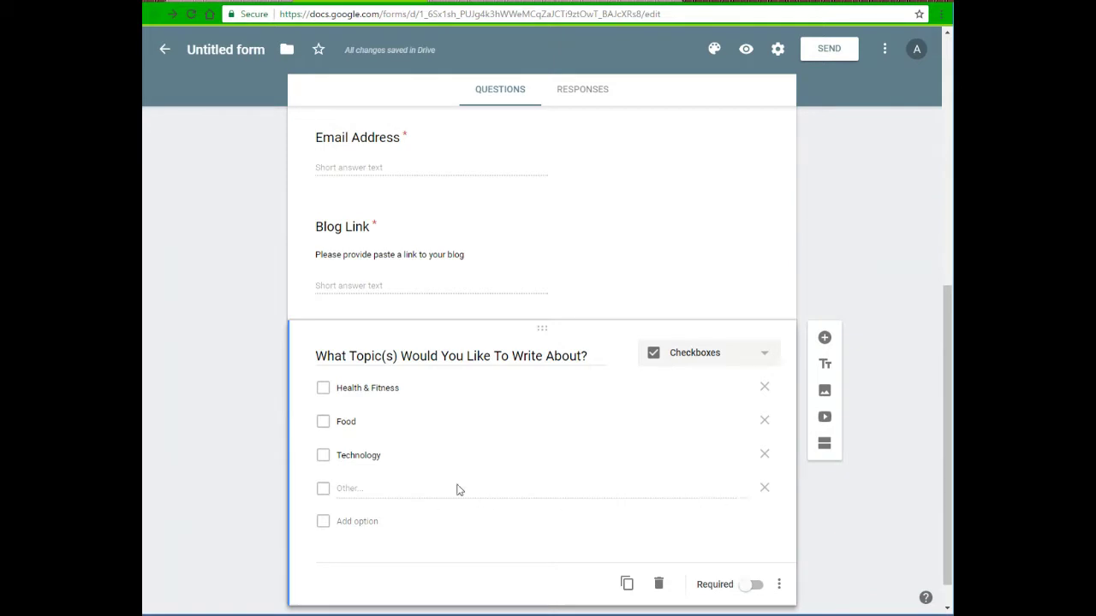
click(766, 495)
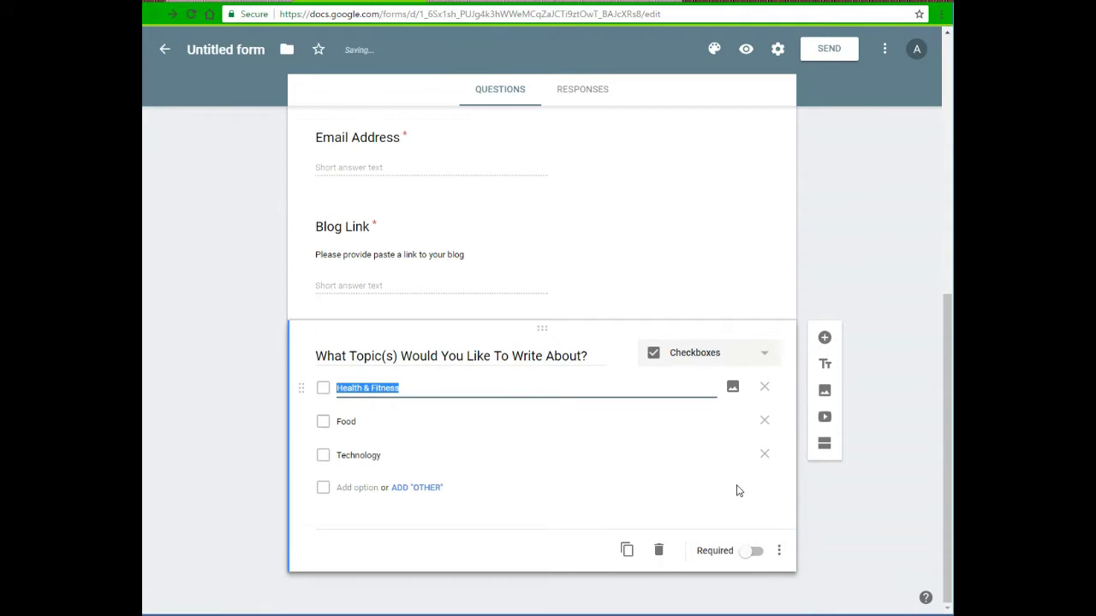
click(419, 488)
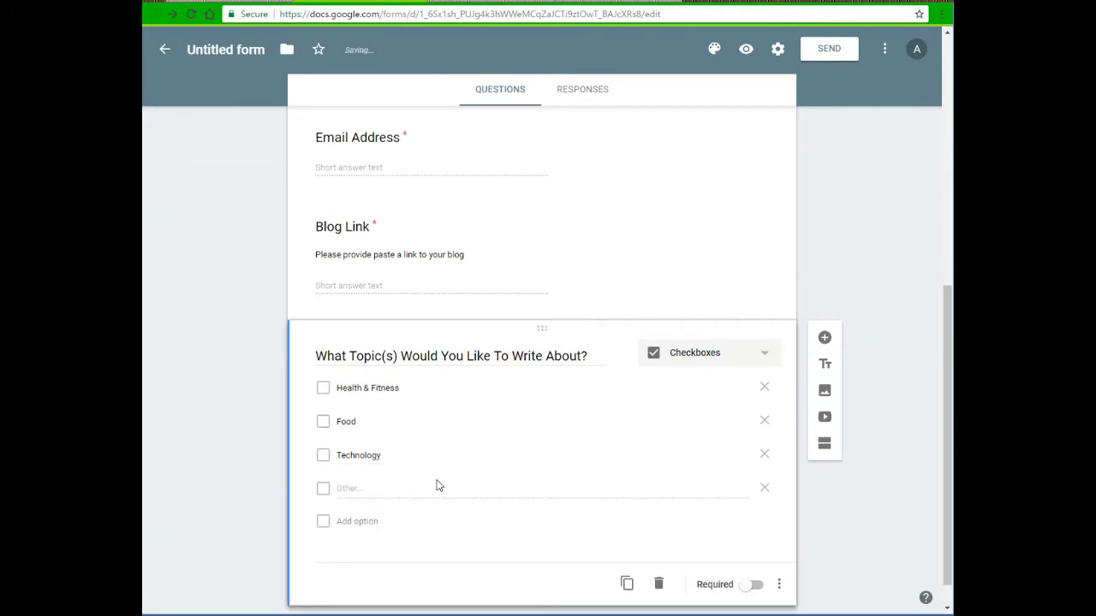
scroll(448, 467, up, 3)
Make the topics question required and insert a new section after it
scroll(447, 468, up, 3)
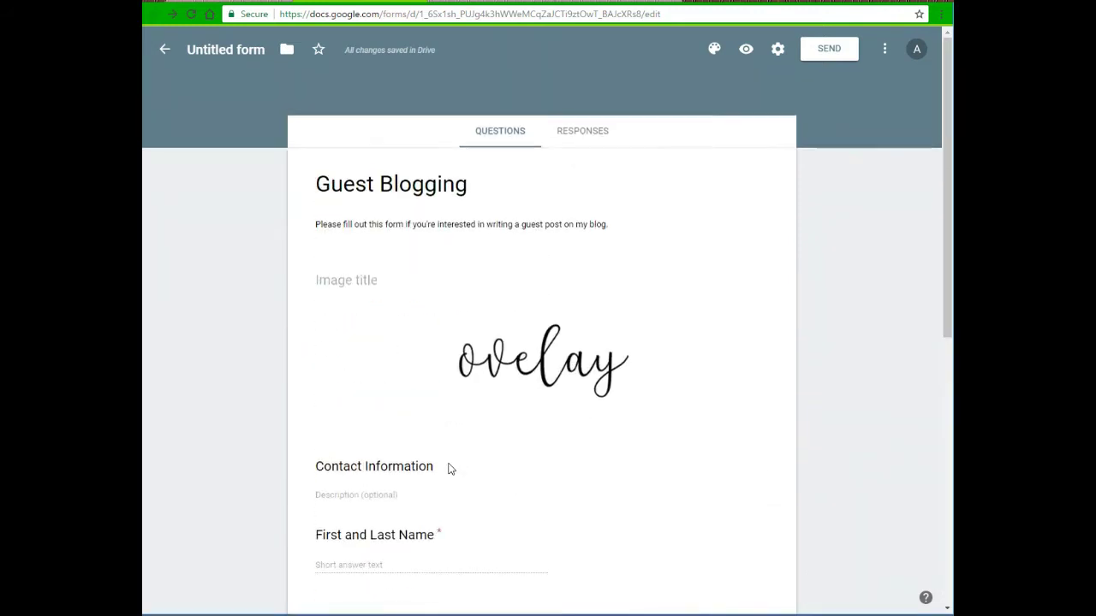
scroll(448, 468, down, 5)
scroll(448, 468, down, 2)
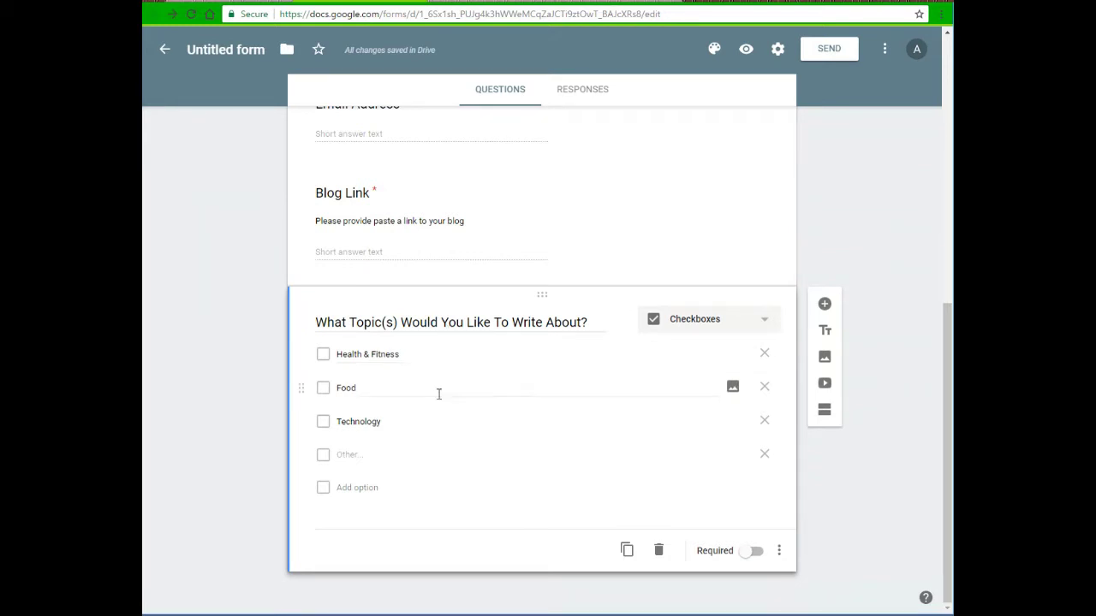
click(749, 552)
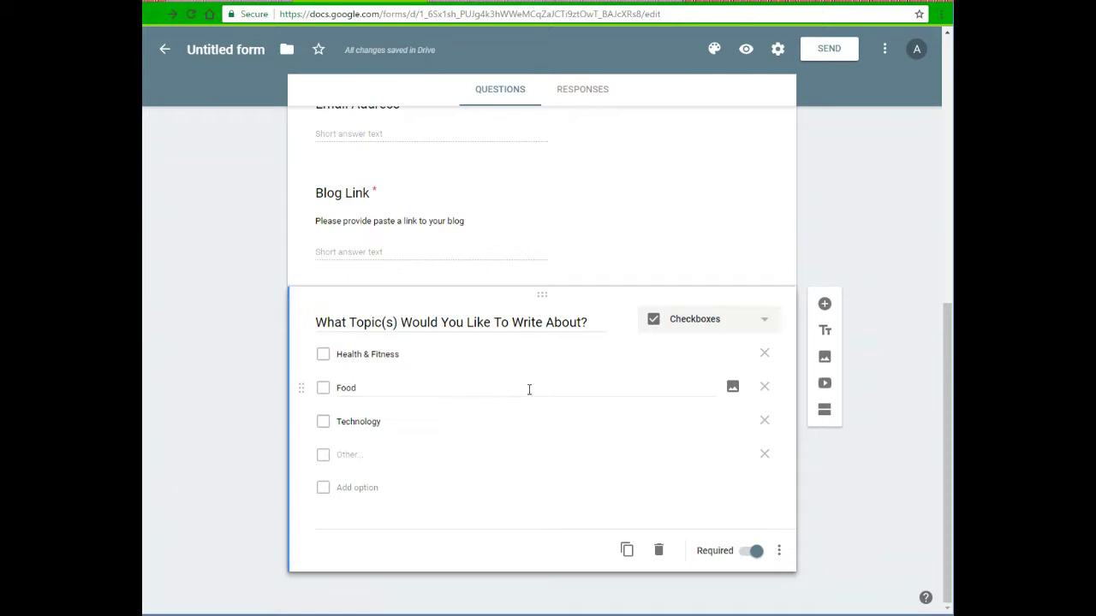
click(824, 414)
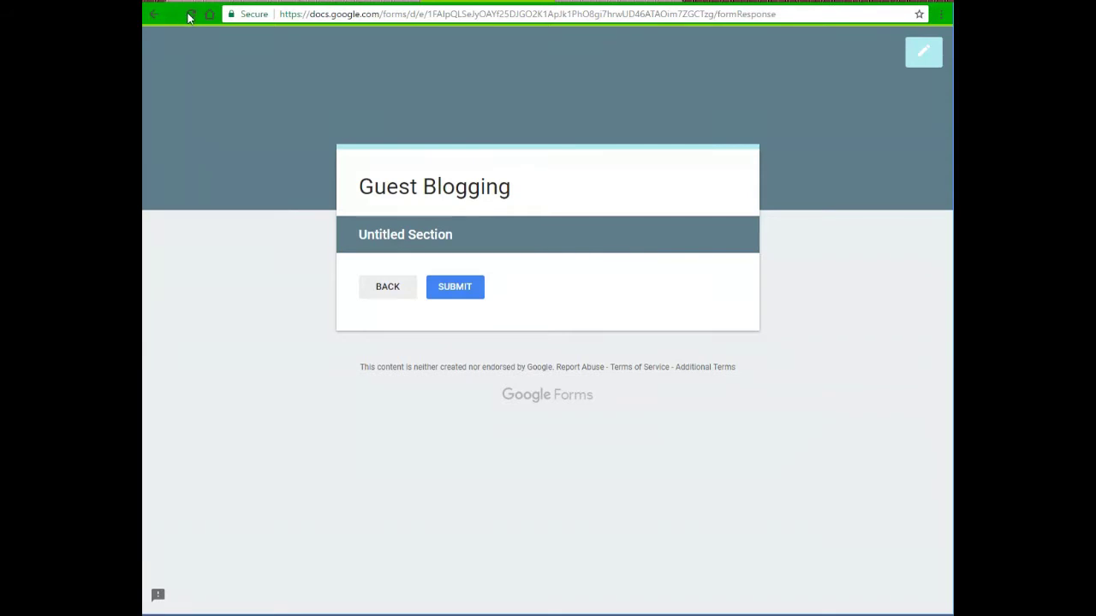
Reload the live form and enter a test name, email address and blog link
click(190, 15)
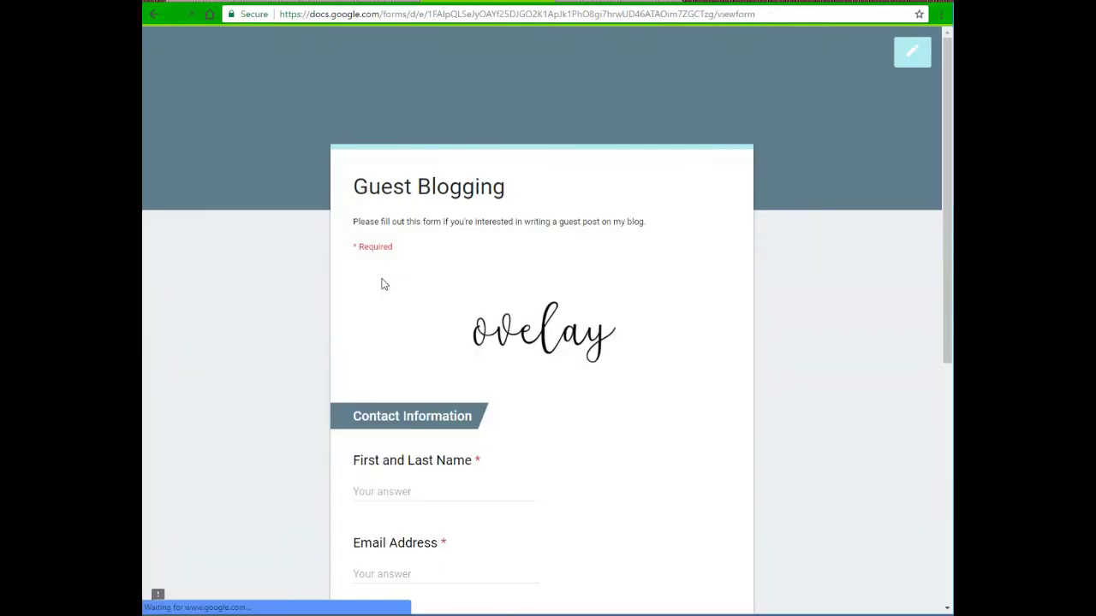
scroll(508, 385, down, 1)
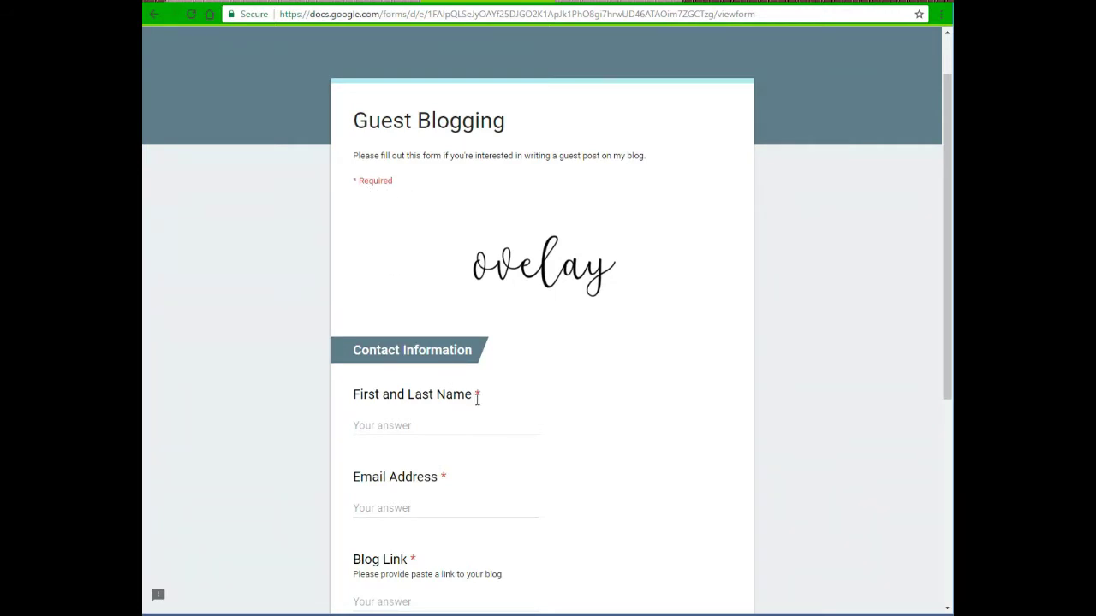
scroll(477, 398, down, 2)
click(436, 289)
key(Tab)
key(Tab)
text(ovelay.com)
Tick Technology, advance to the next section, and return to the editor
scroll(451, 392, down, 4)
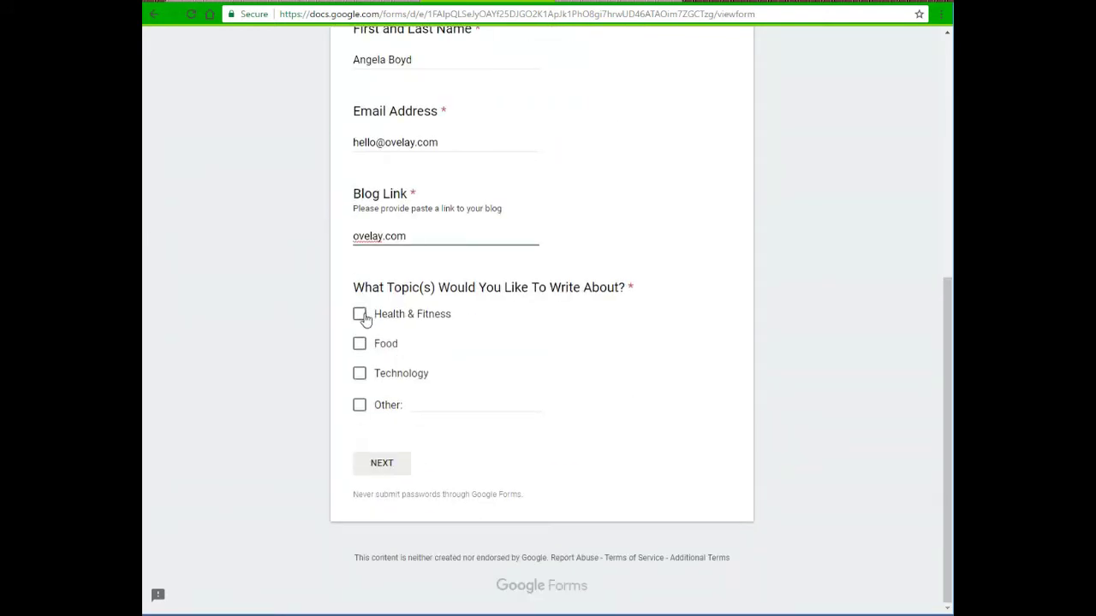
click(360, 372)
click(389, 471)
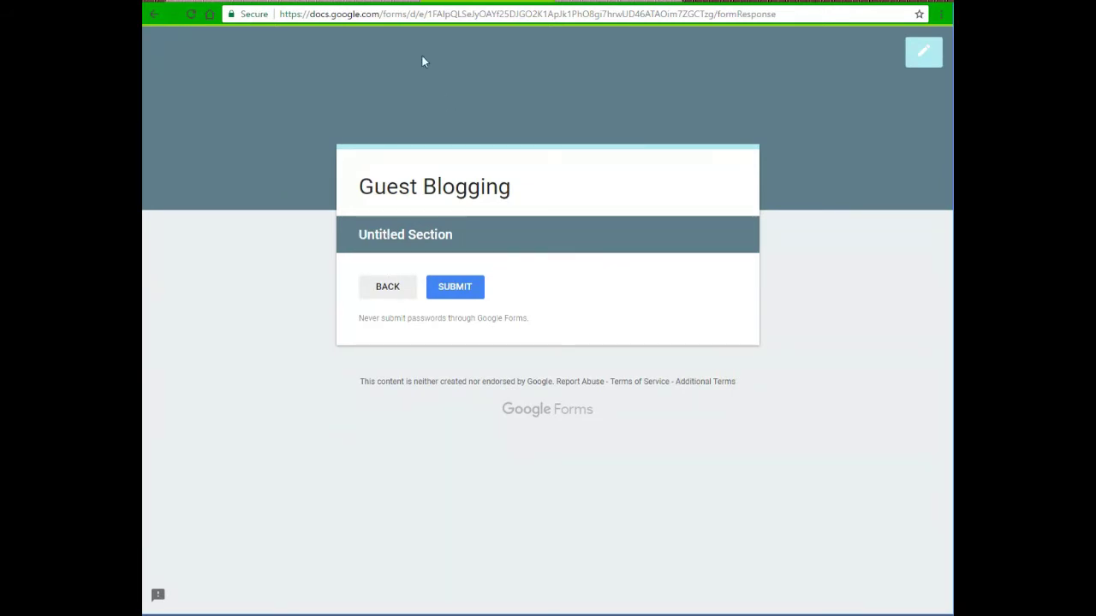
click(359, 2)
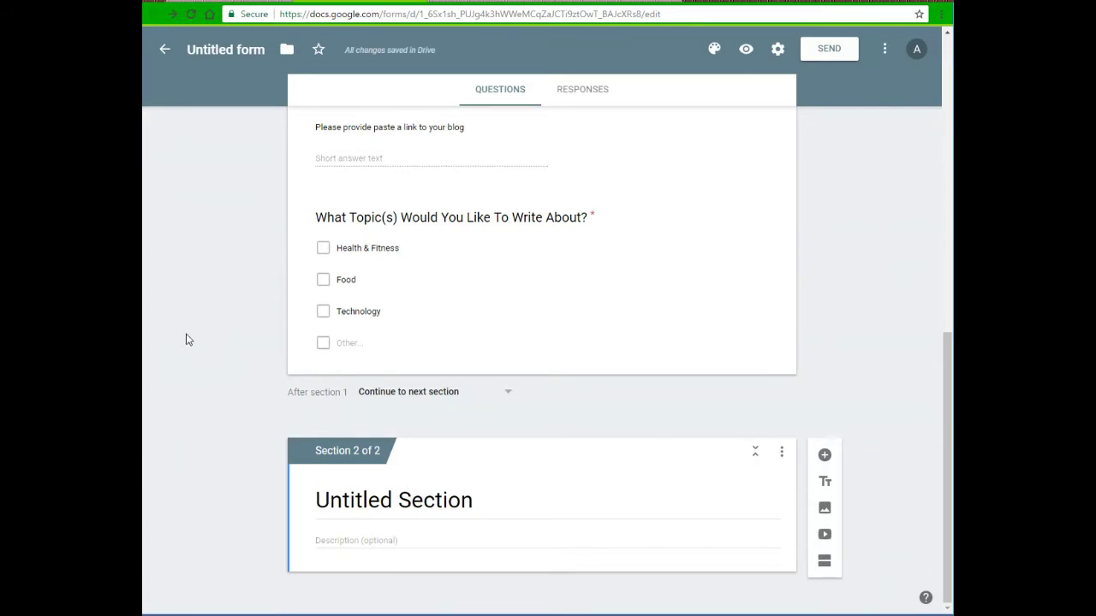
Name section 2 'Examples of Work', describing it as asking for one to five work links
click(392, 514)
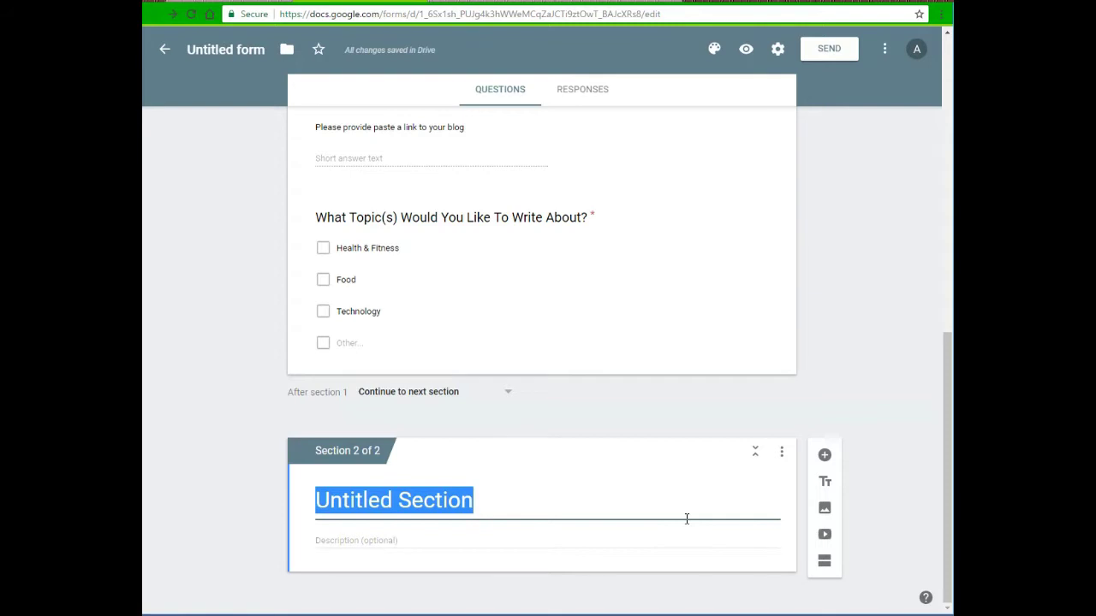
text(Examples of Work)
key(Tab)
text(Please provide at least one link to your work. You can provide up to five links.)
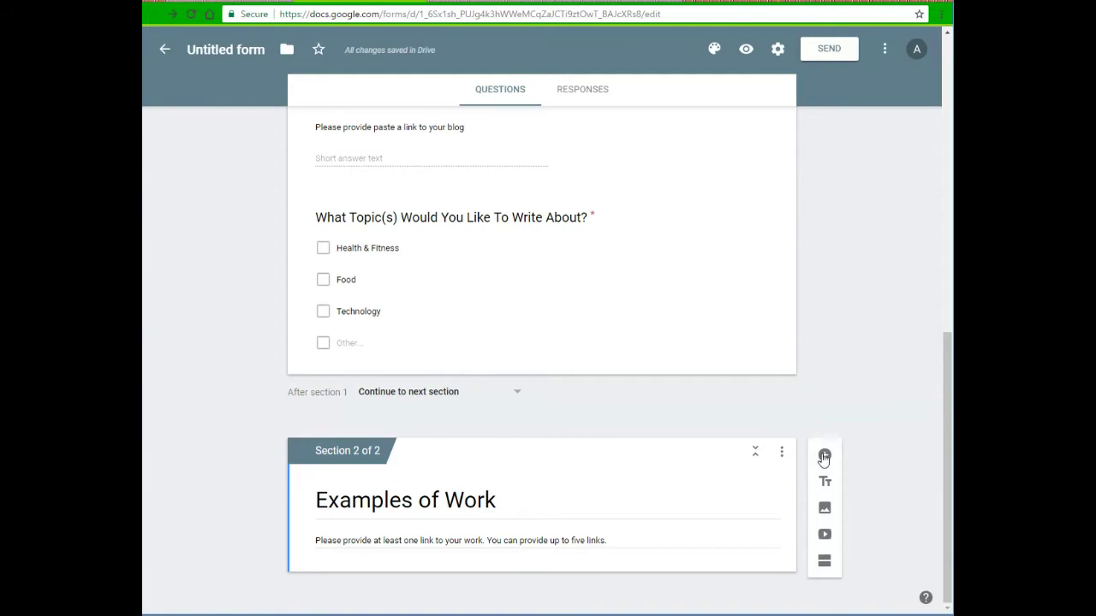
Add a required question 'Please paste a link to your blog post below'
click(824, 458)
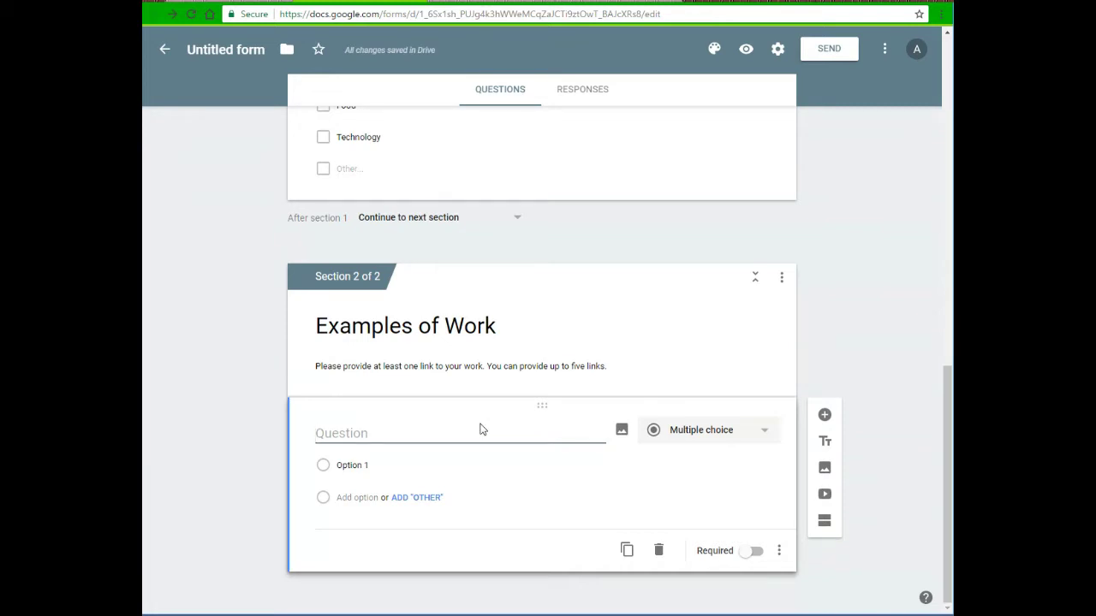
text(Please paste a link to your blog post below)
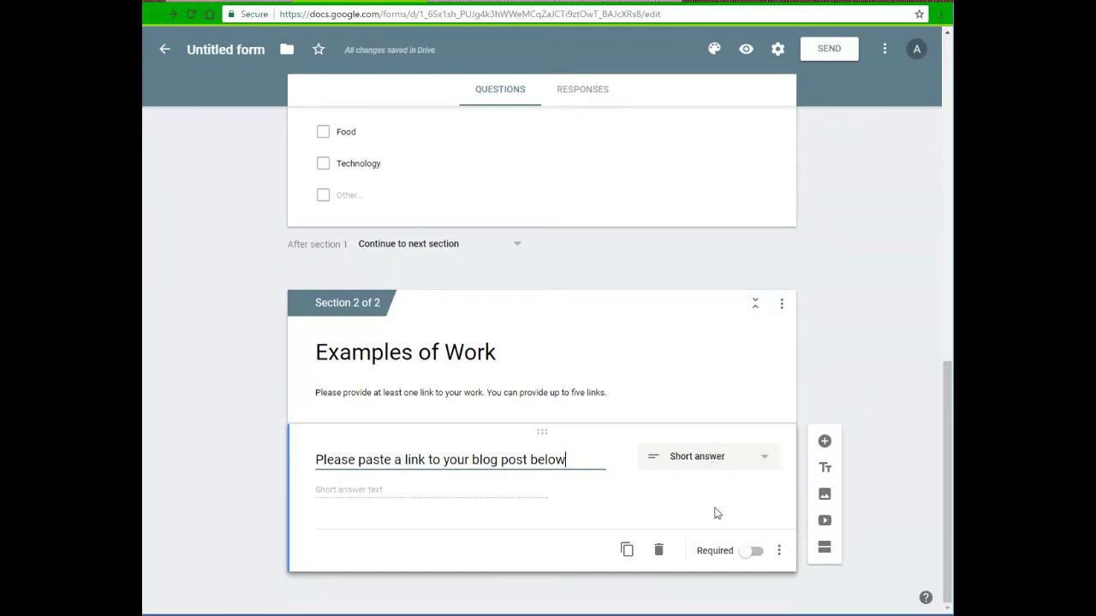
click(743, 551)
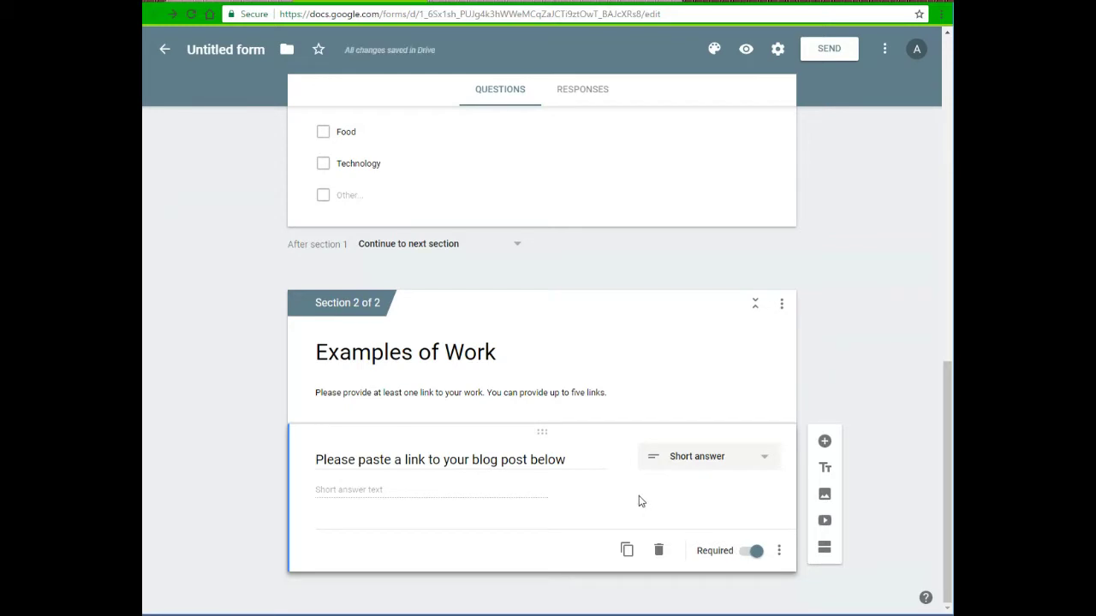
click(823, 442)
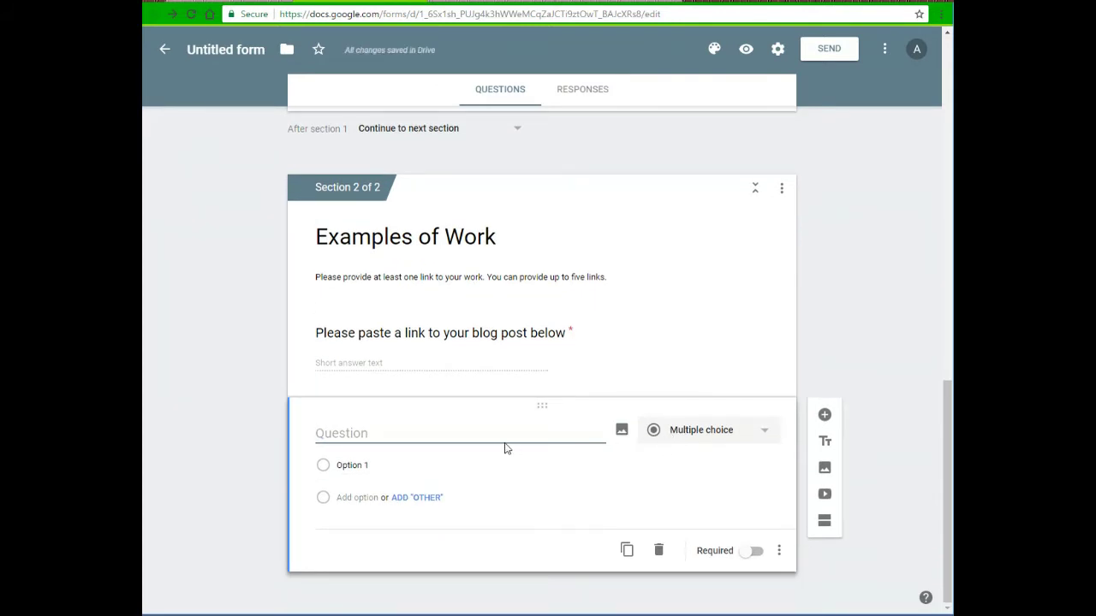
Add required question 'Is there another link you would like to share?' with only Yes and No
text(Is there another link you would like to share?)
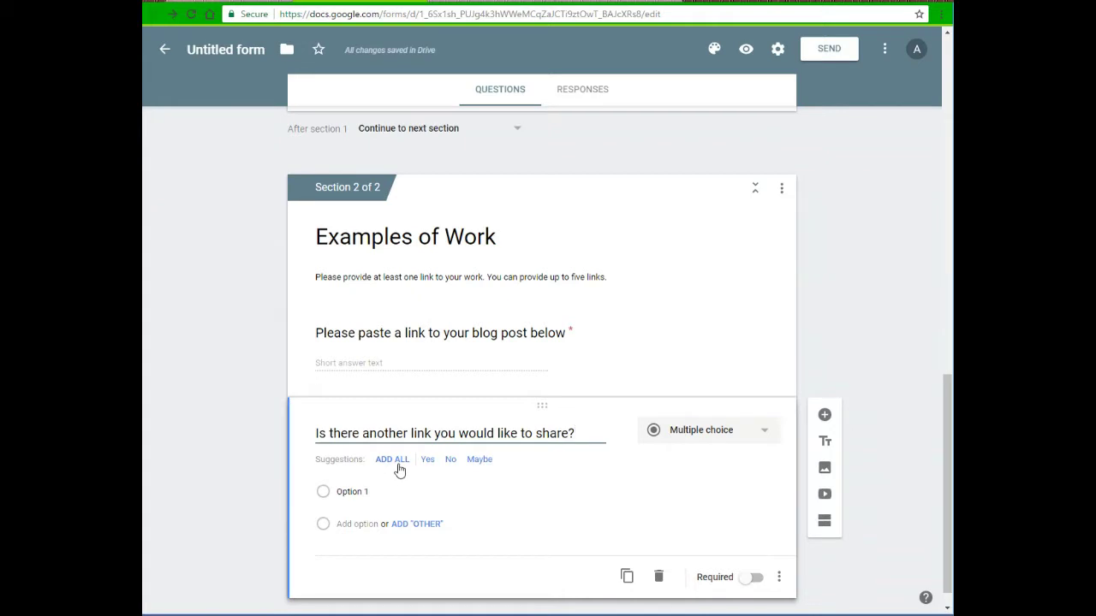
click(396, 461)
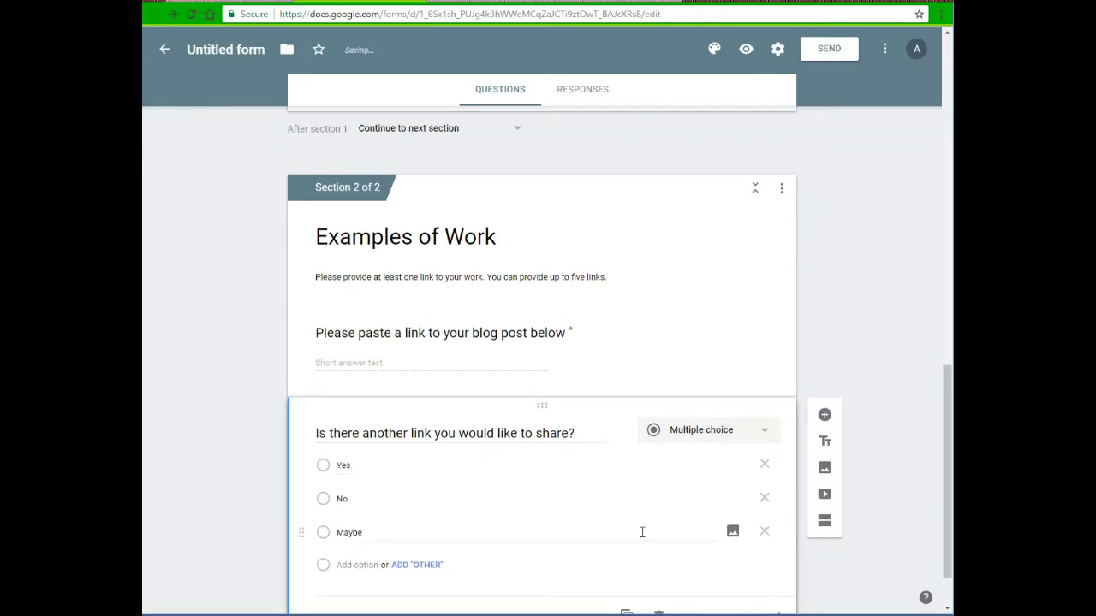
click(764, 532)
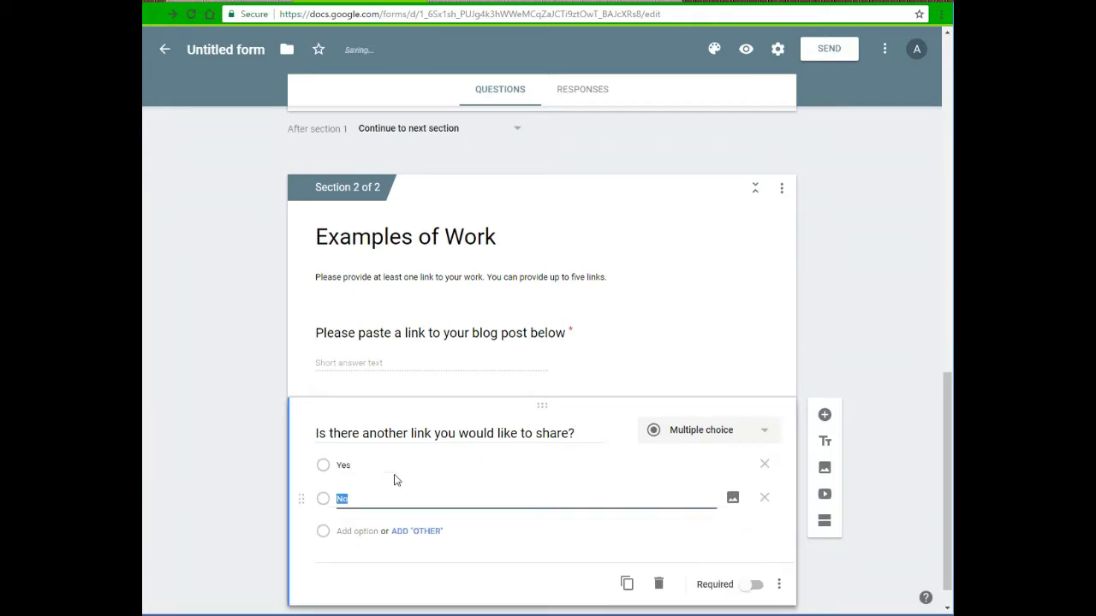
scroll(459, 525, down, 1)
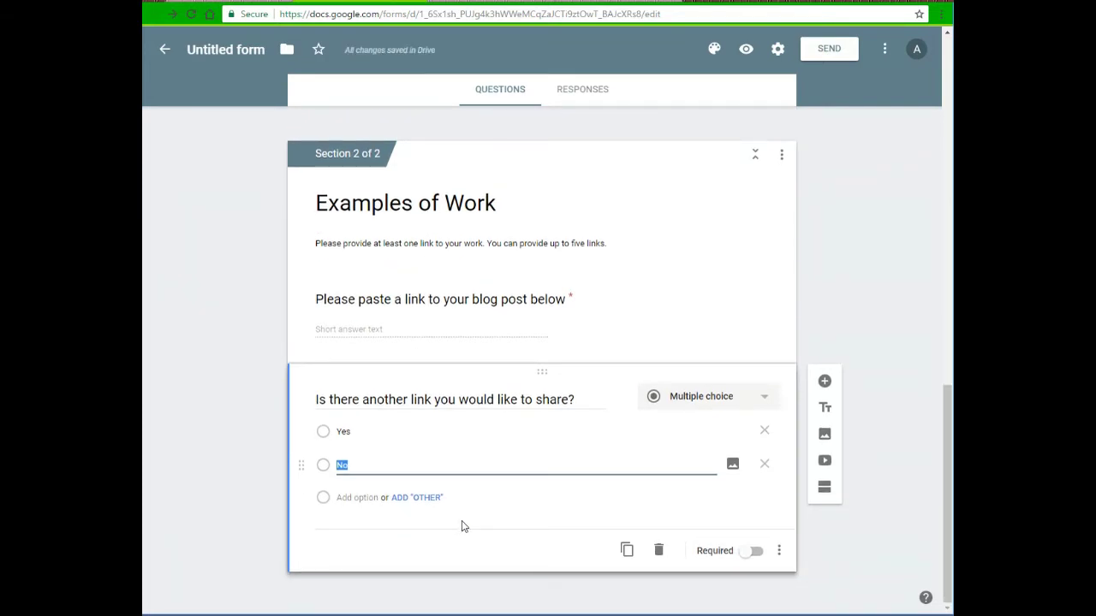
click(752, 552)
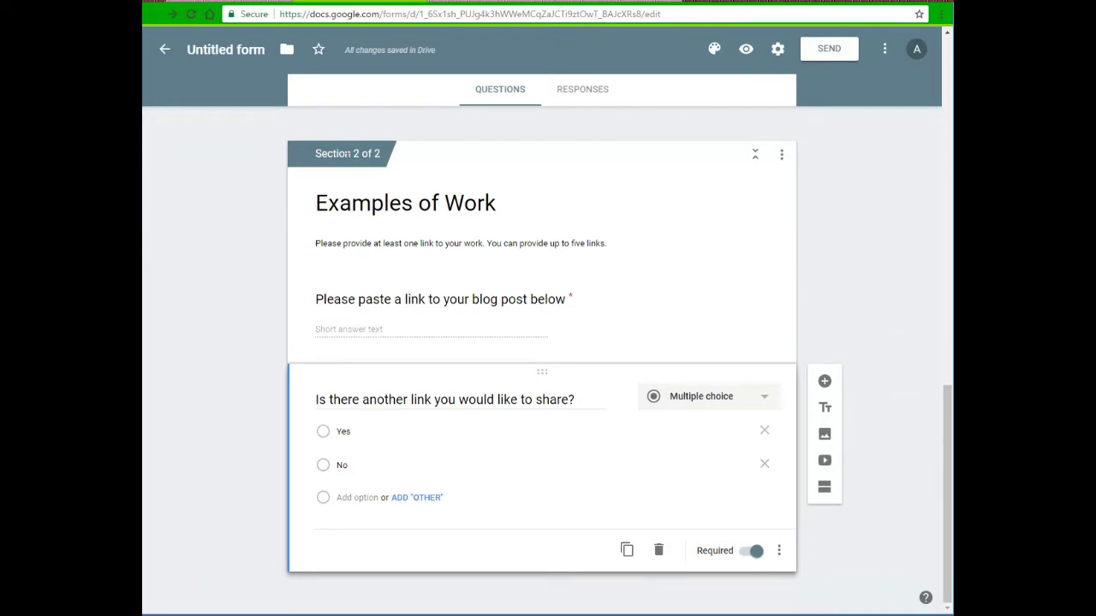
click(782, 164)
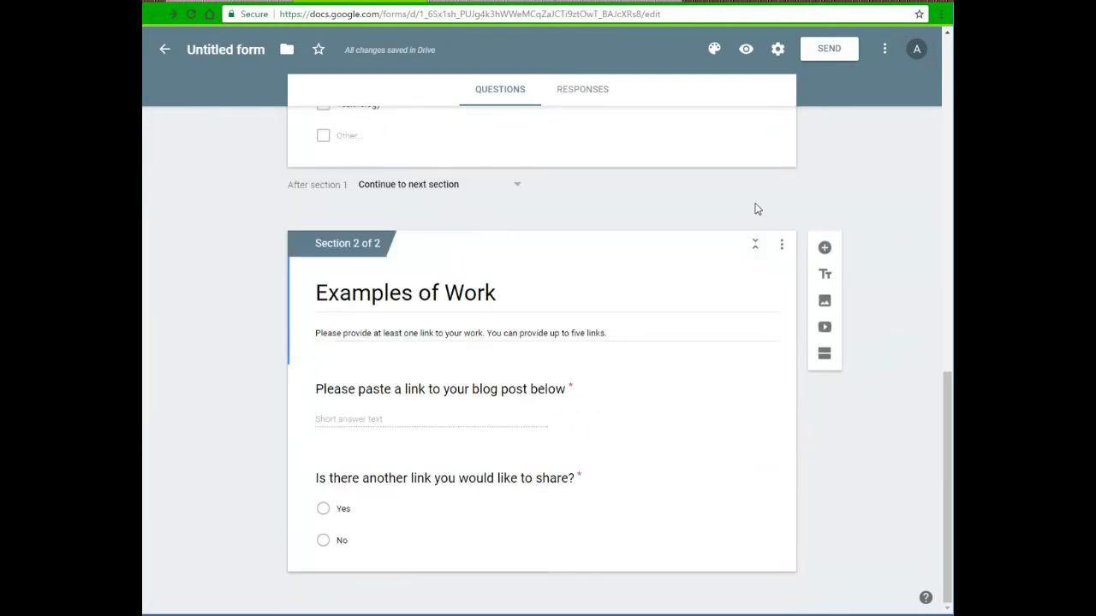
Copy the Examples of Work section as 'Second Example of Work' with no description
click(781, 245)
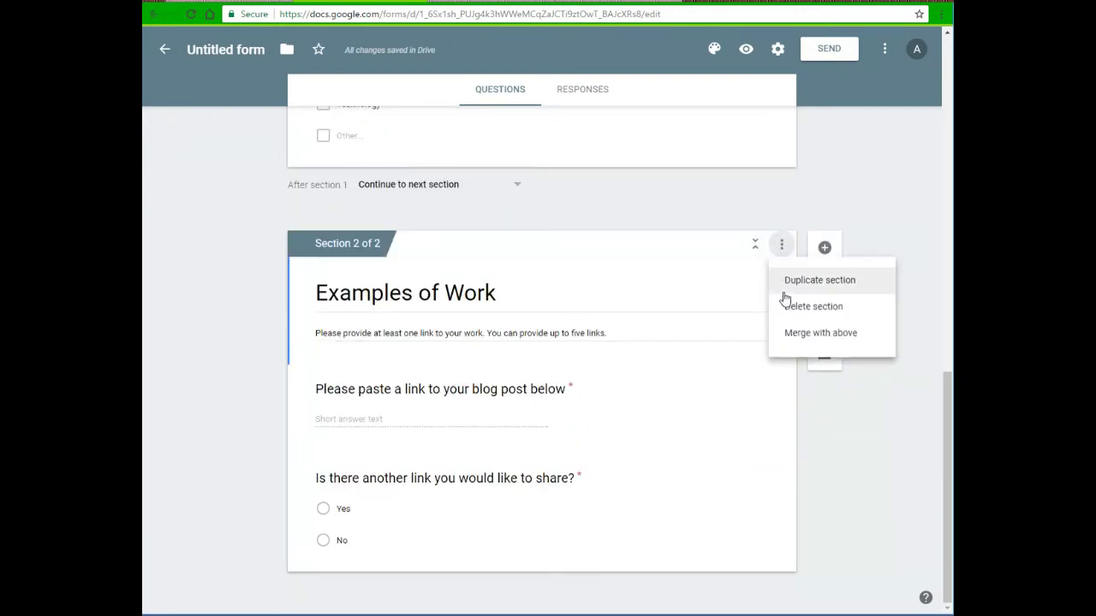
click(784, 293)
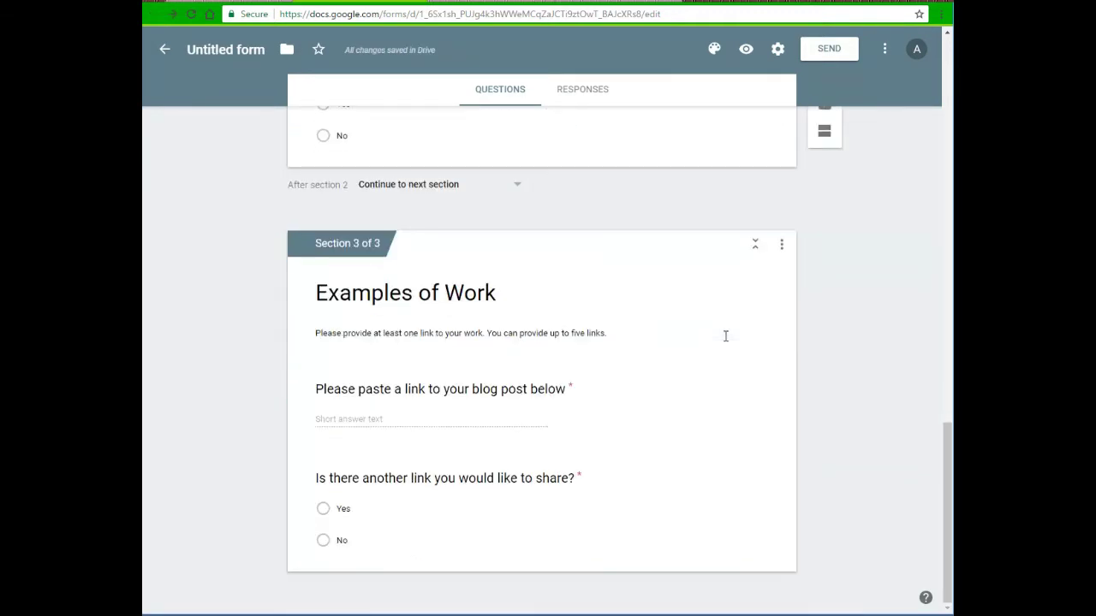
scroll(552, 340, up, 4)
scroll(550, 345, down, 4)
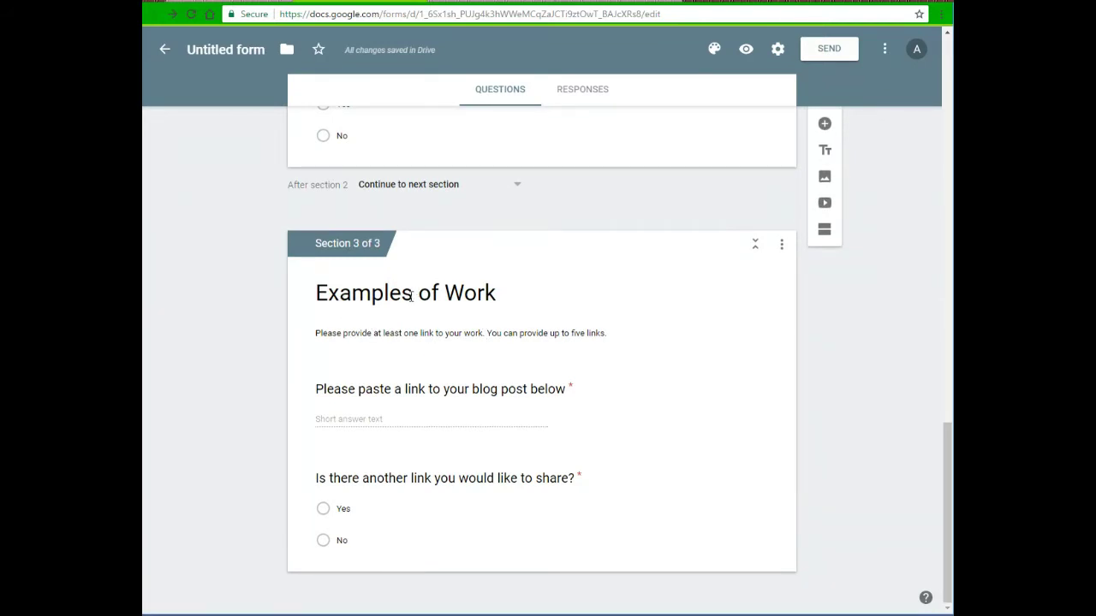
click(410, 296)
click(416, 296)
drag(417, 296, 295, 303)
text(Second Example)
click(581, 307)
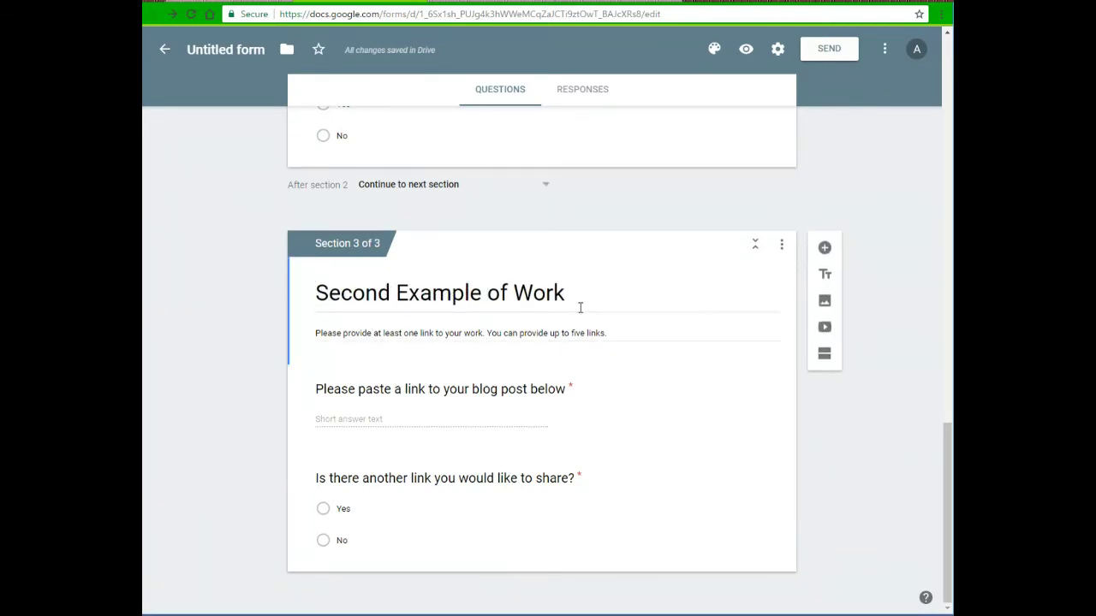
triple_click(599, 334)
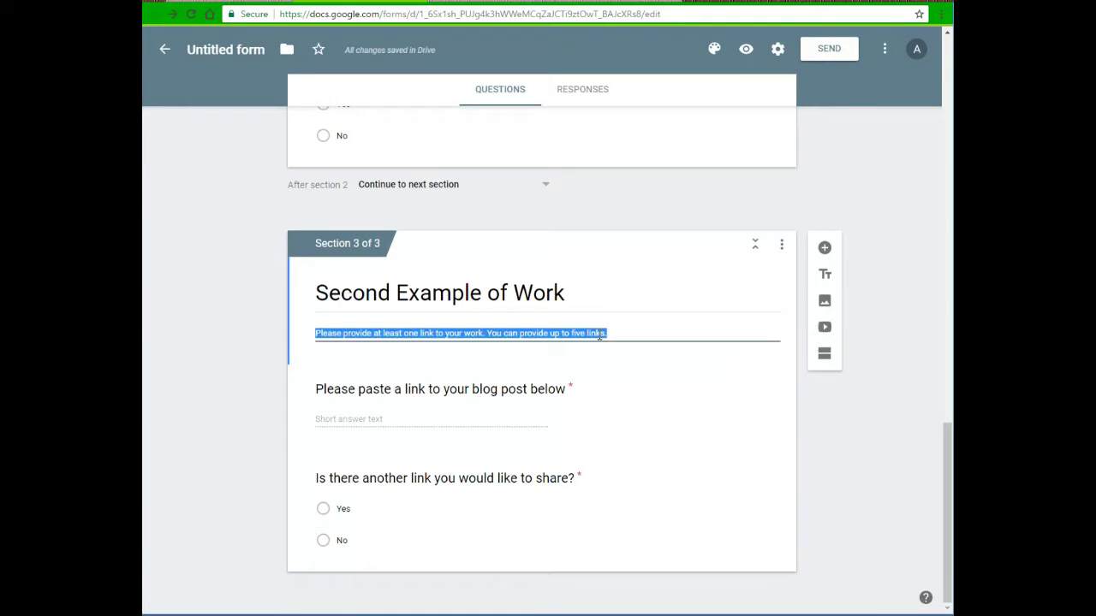
key(BackSpace)
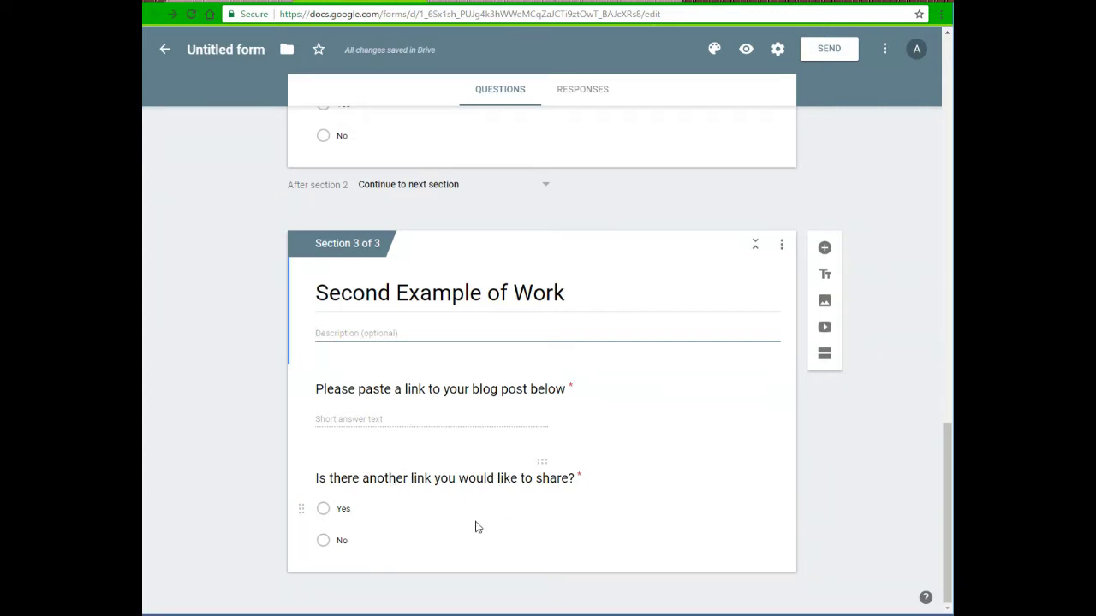
scroll(491, 524, up, 5)
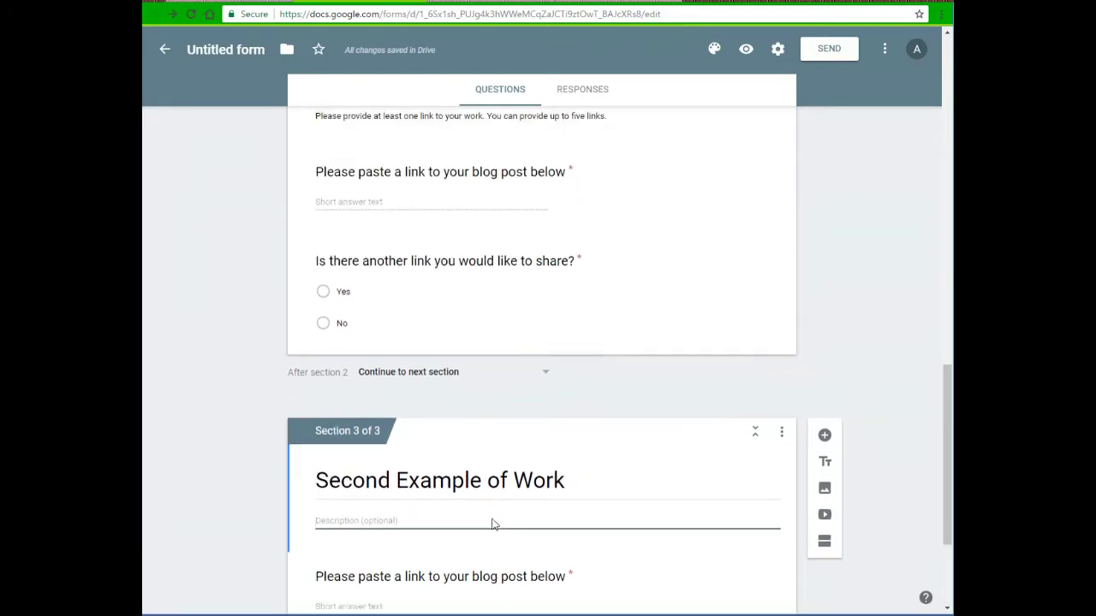
scroll(491, 524, down, 1)
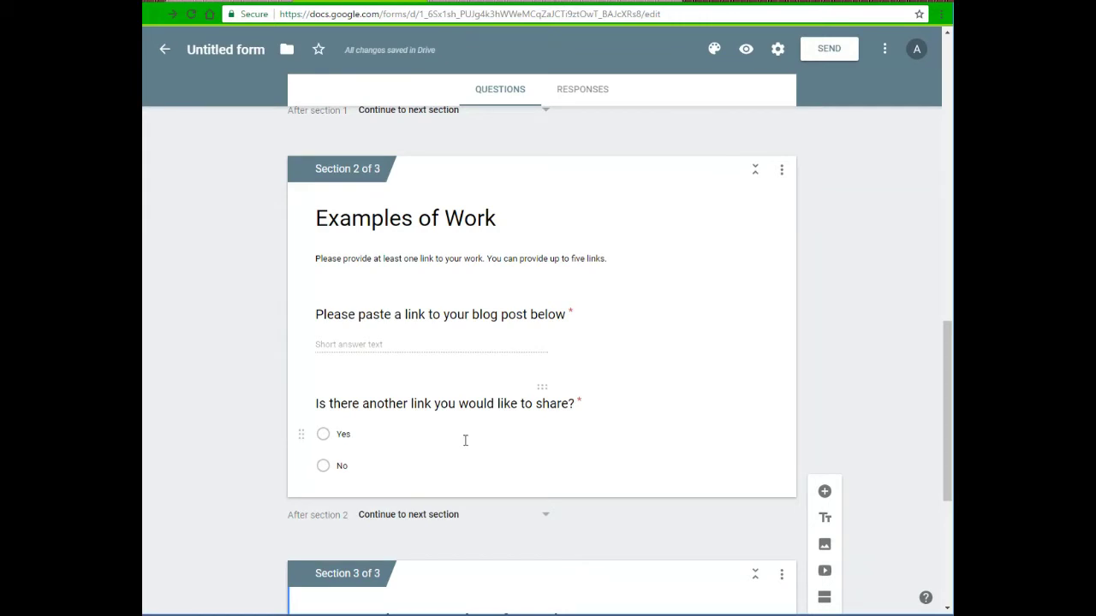
scroll(465, 439, down, 1)
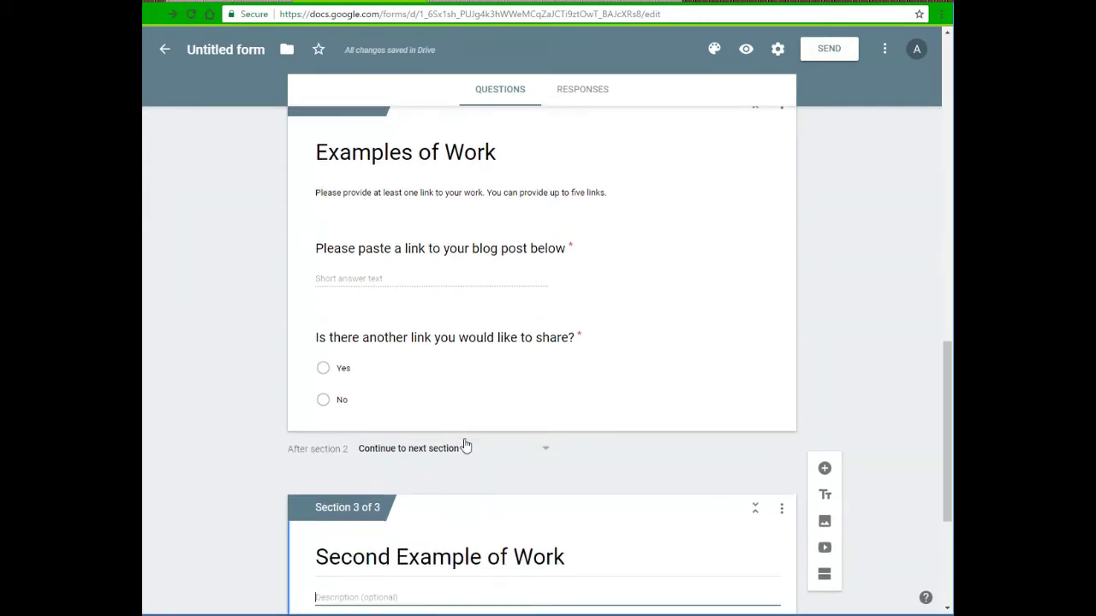
scroll(456, 384, down, 2)
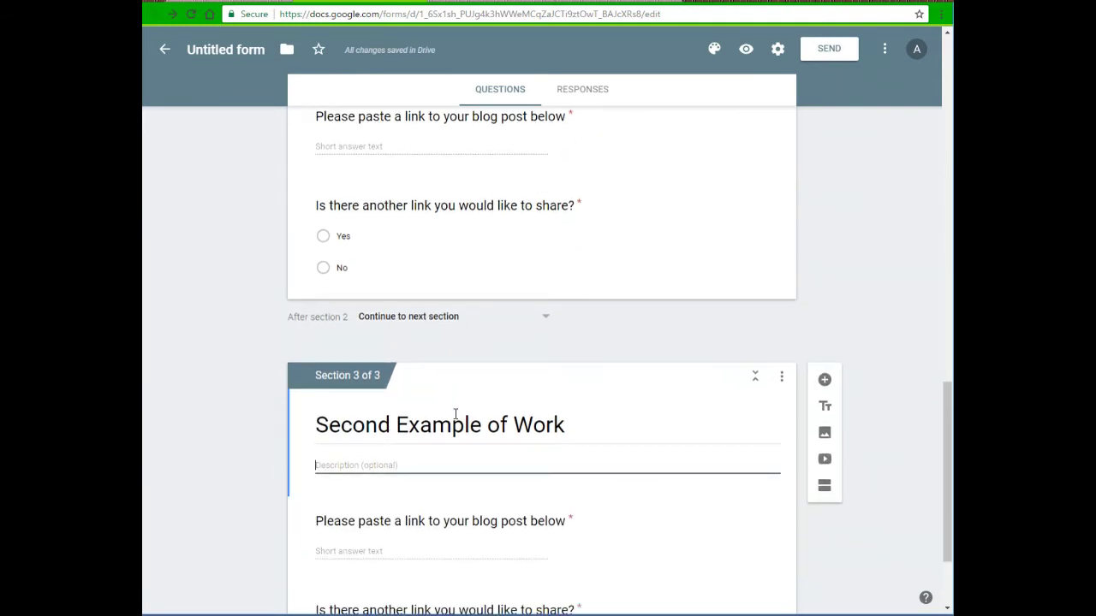
scroll(451, 427, down, 1)
scroll(449, 430, down, 1)
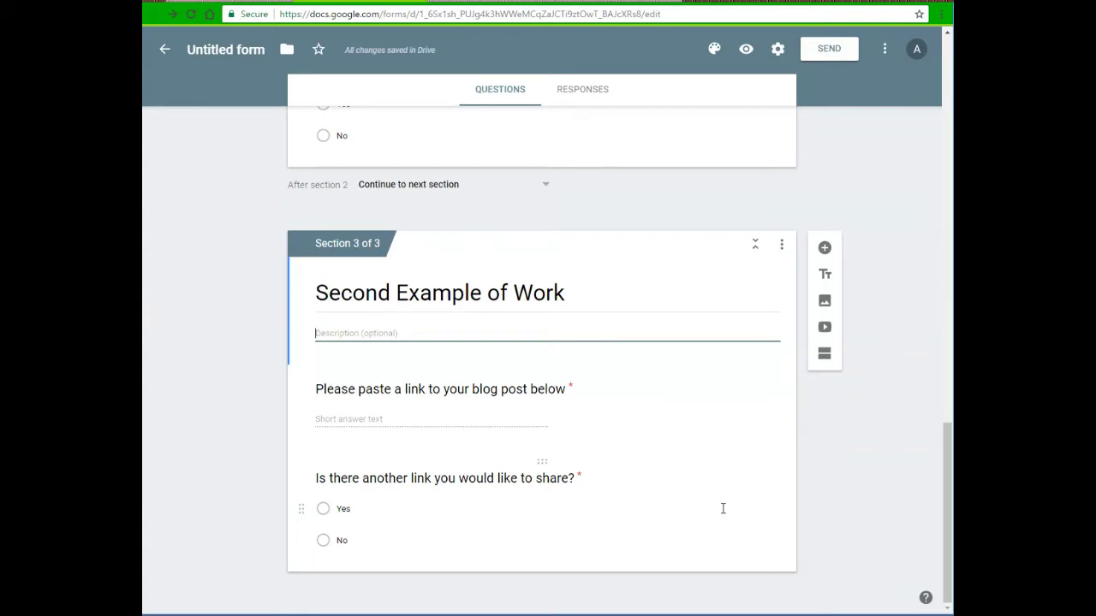
click(728, 541)
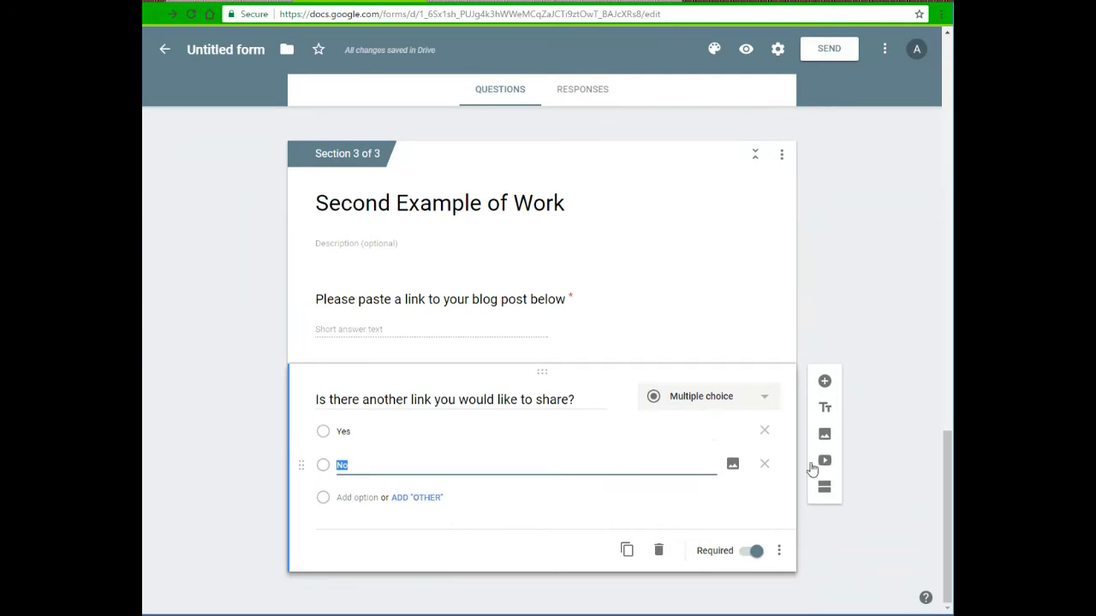
Add a closing 'Thank you!' section saying respondents will be contacted shortly
click(822, 490)
click(444, 493)
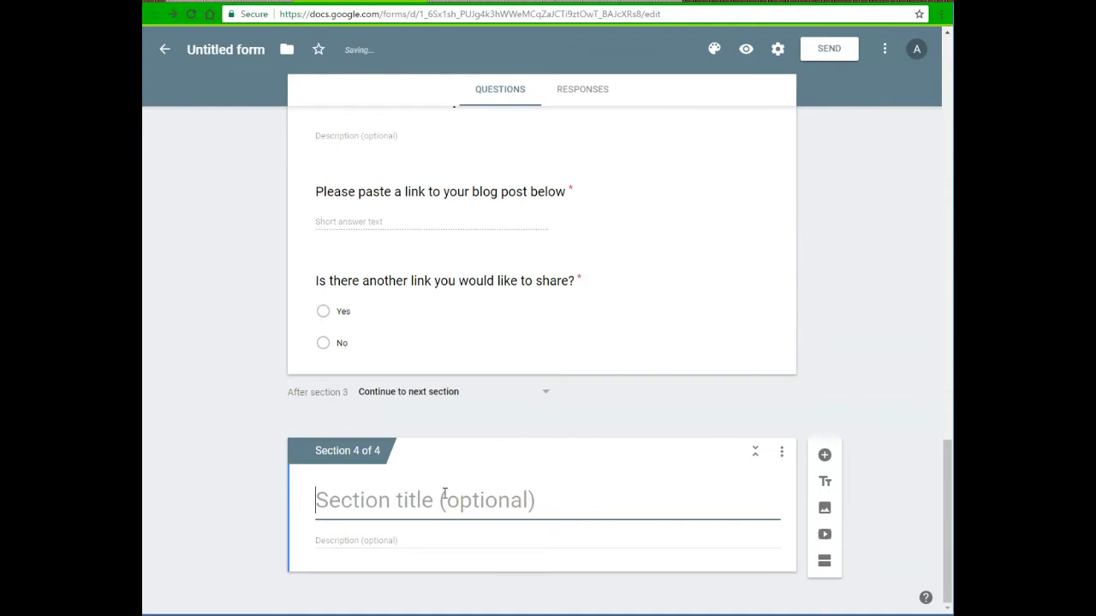
text(Thank you!)
key(Tab)
text(Thank you for your submission. You will be contact)
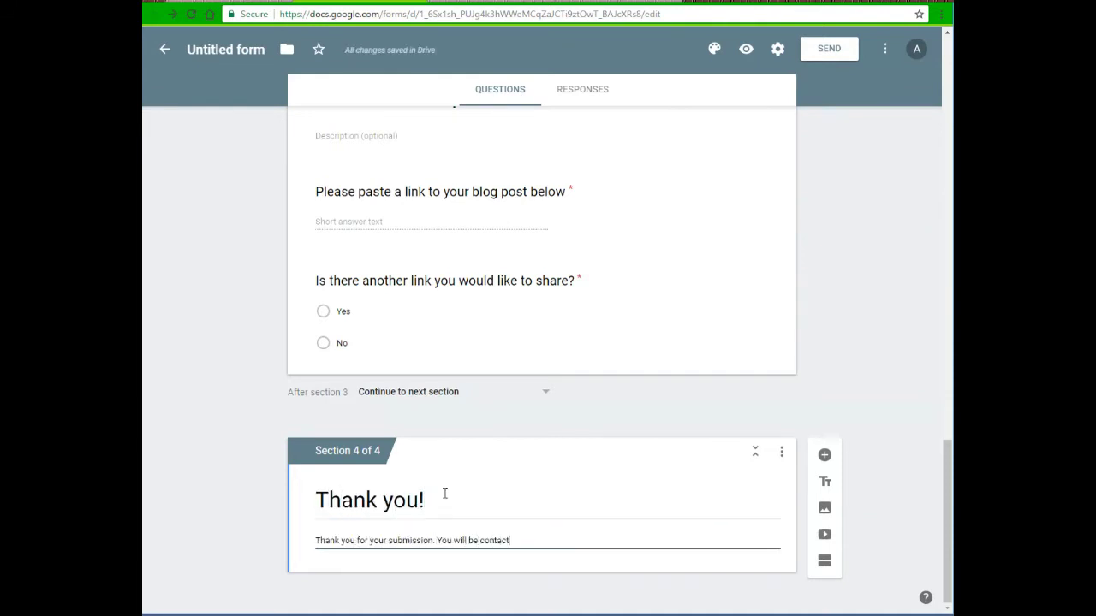
scroll(260, 437, up, 10)
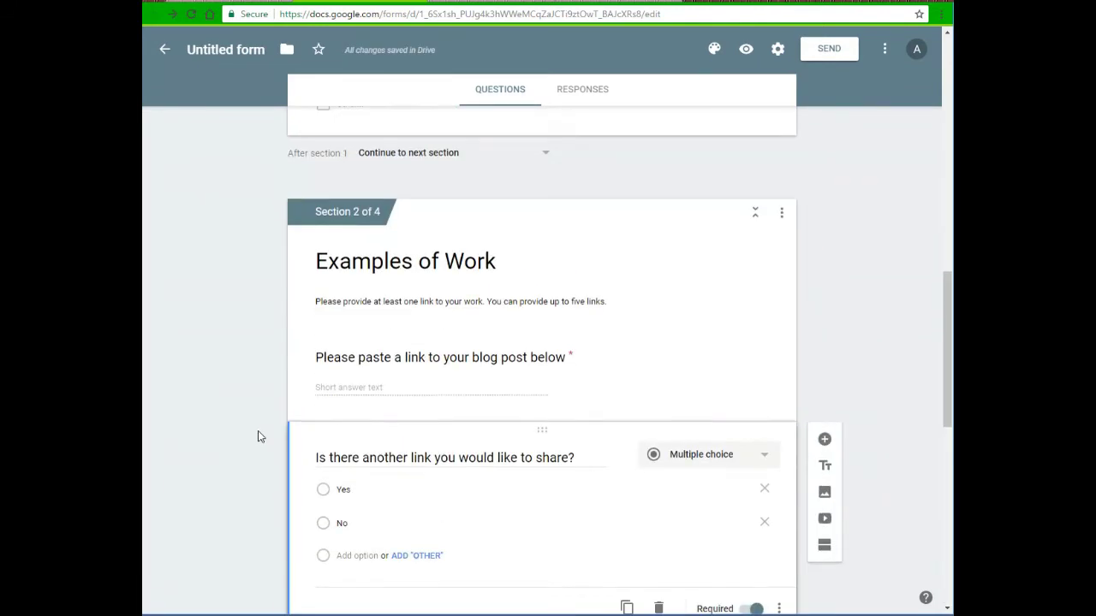
scroll(259, 437, up, 3)
scroll(259, 437, down, 3)
scroll(259, 437, down, 3)
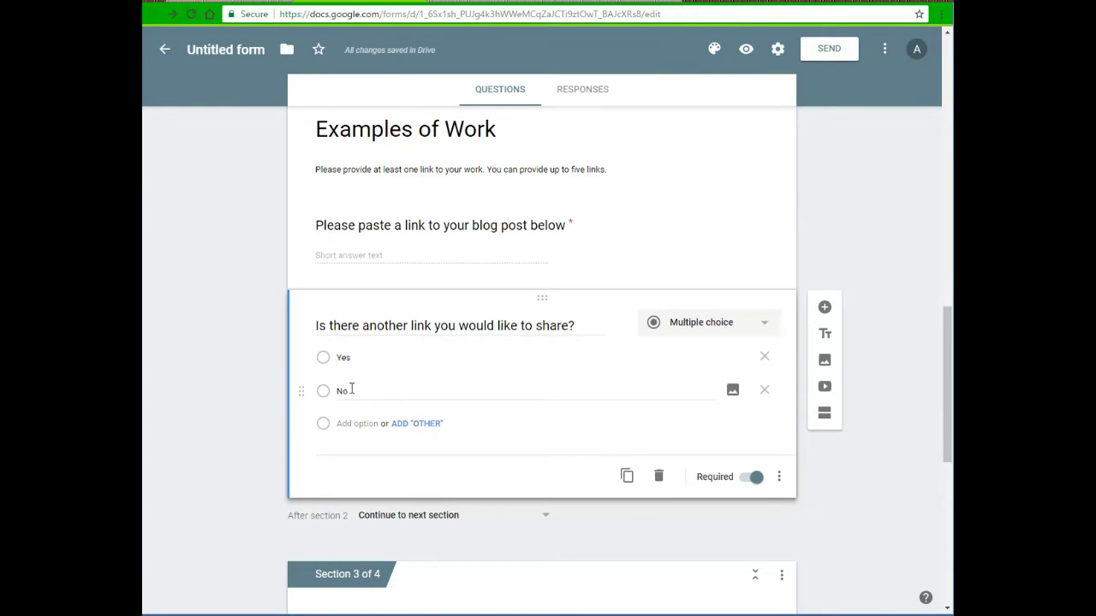
scroll(351, 389, down, 4)
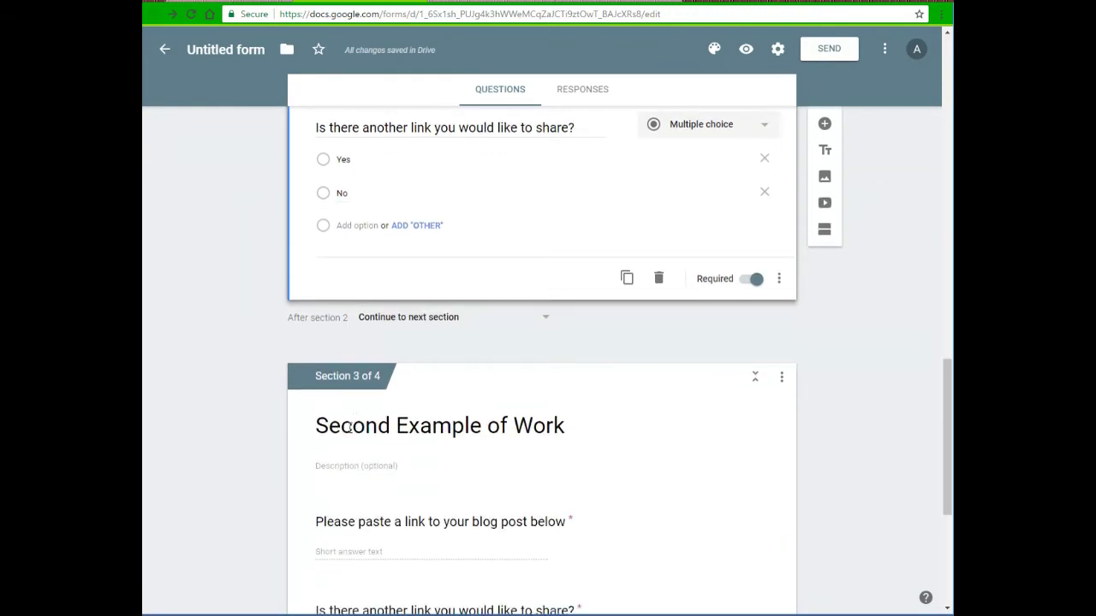
scroll(348, 427, down, 6)
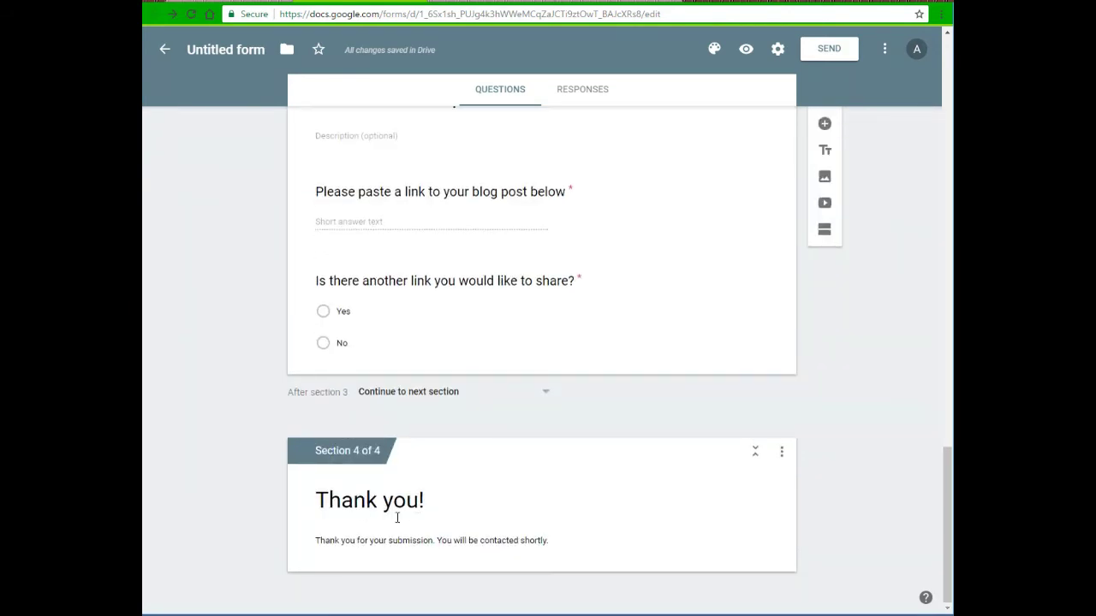
scroll(397, 517, up, 10)
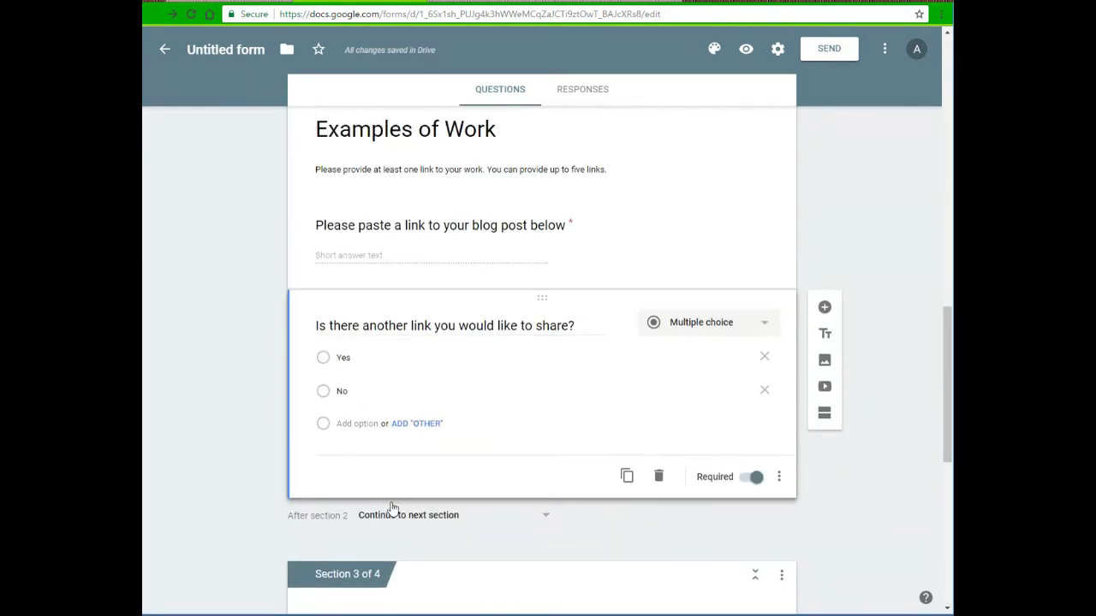
Enable answer-based jumps on the another-link question and route No to section 4 (Thank you!)
click(778, 480)
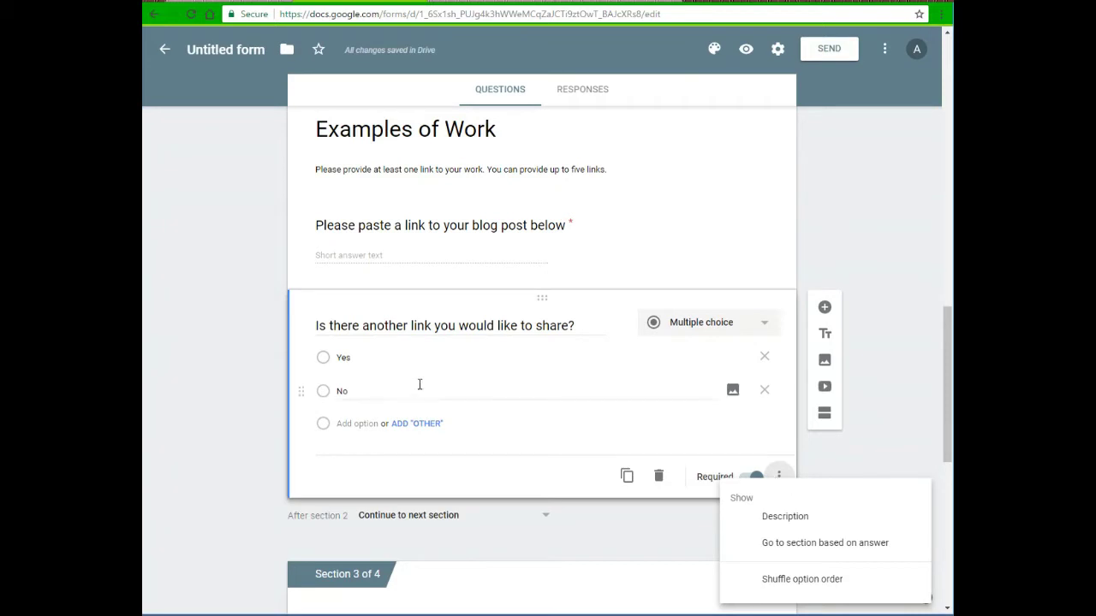
click(803, 543)
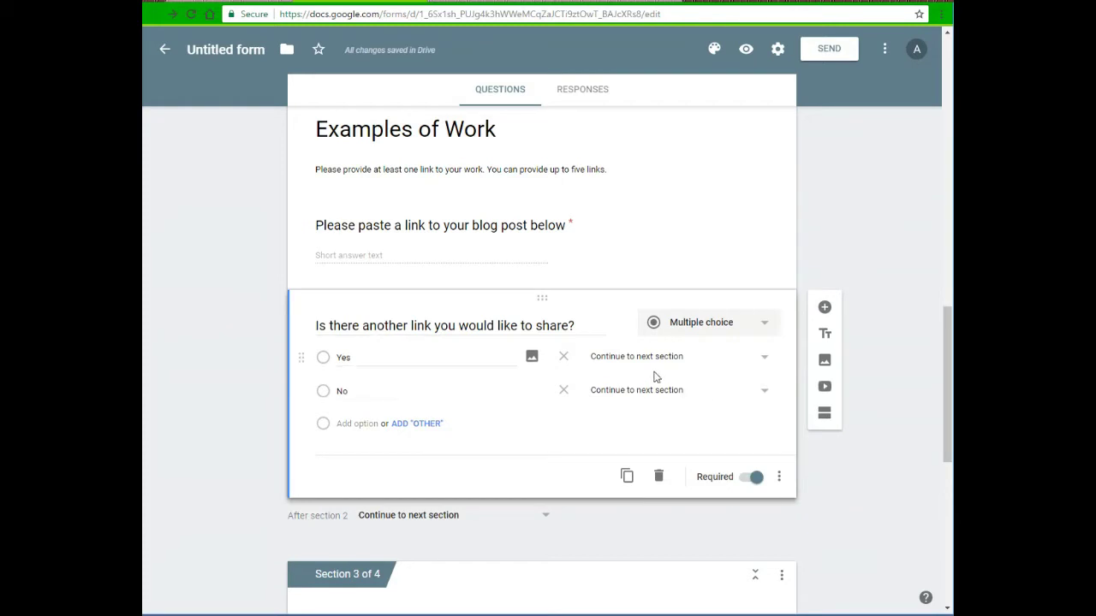
scroll(653, 377, down, 3)
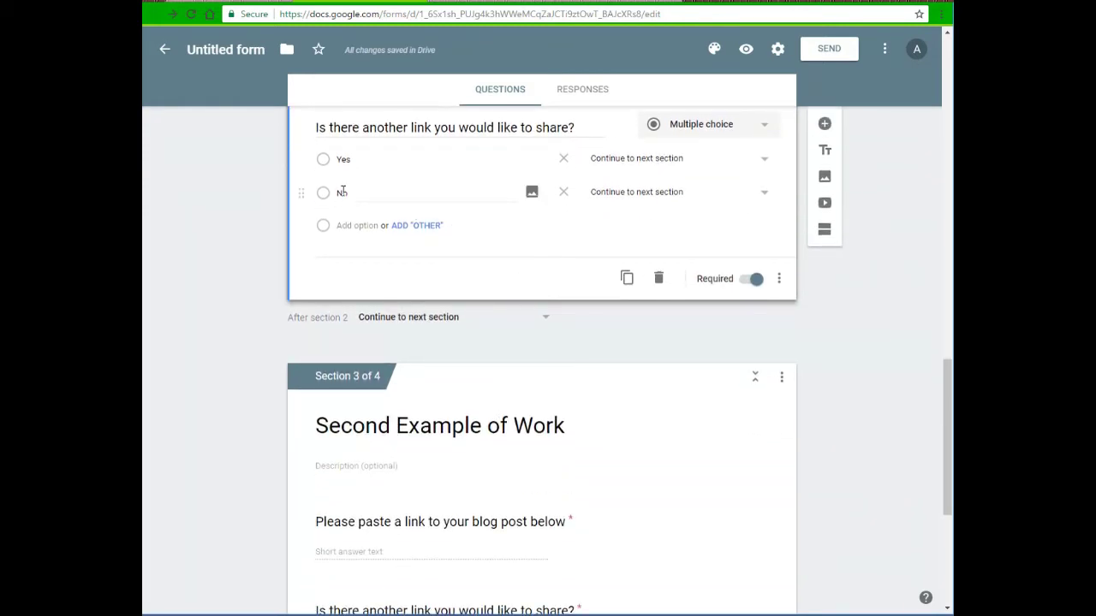
click(683, 203)
click(647, 313)
scroll(647, 316, down, 3)
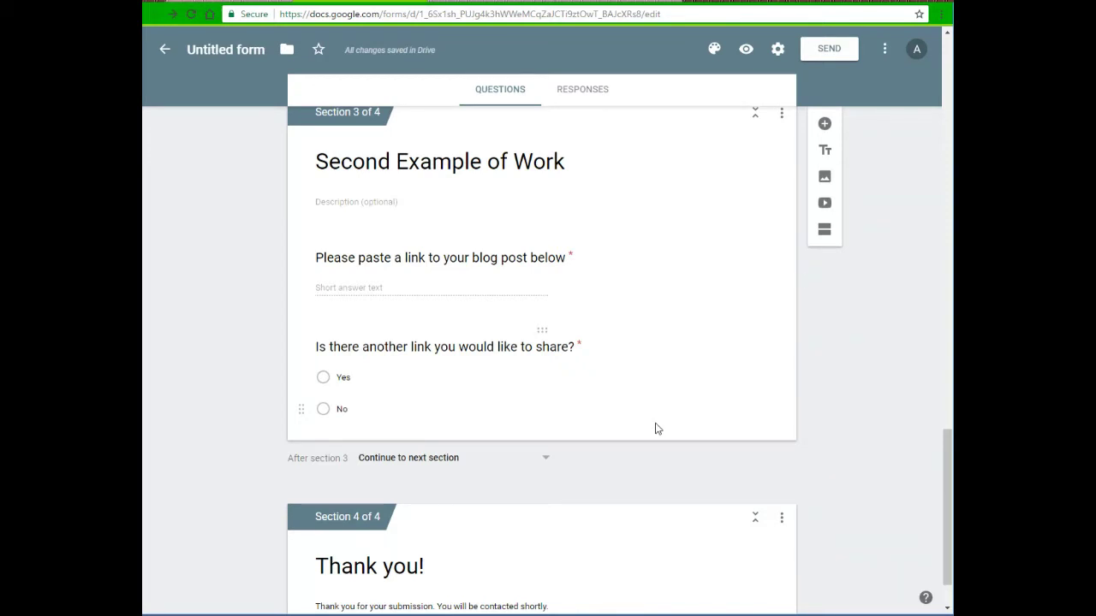
scroll(667, 428, up, 1)
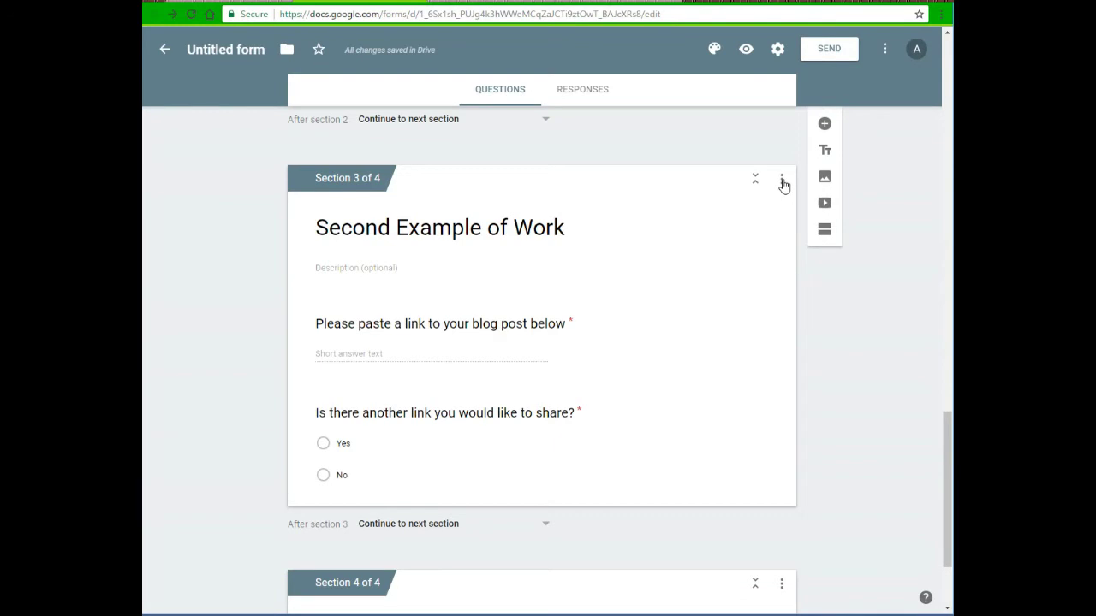
Duplicate the Second Example of Work section
click(783, 182)
scroll(753, 342, down, 1)
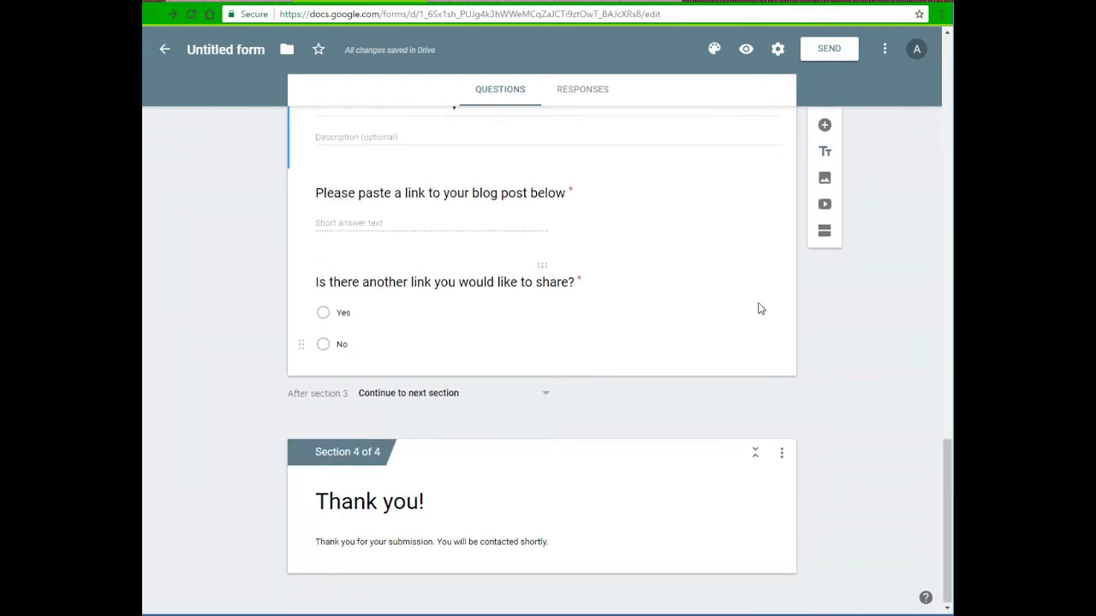
scroll(762, 257, up, 1)
click(782, 120)
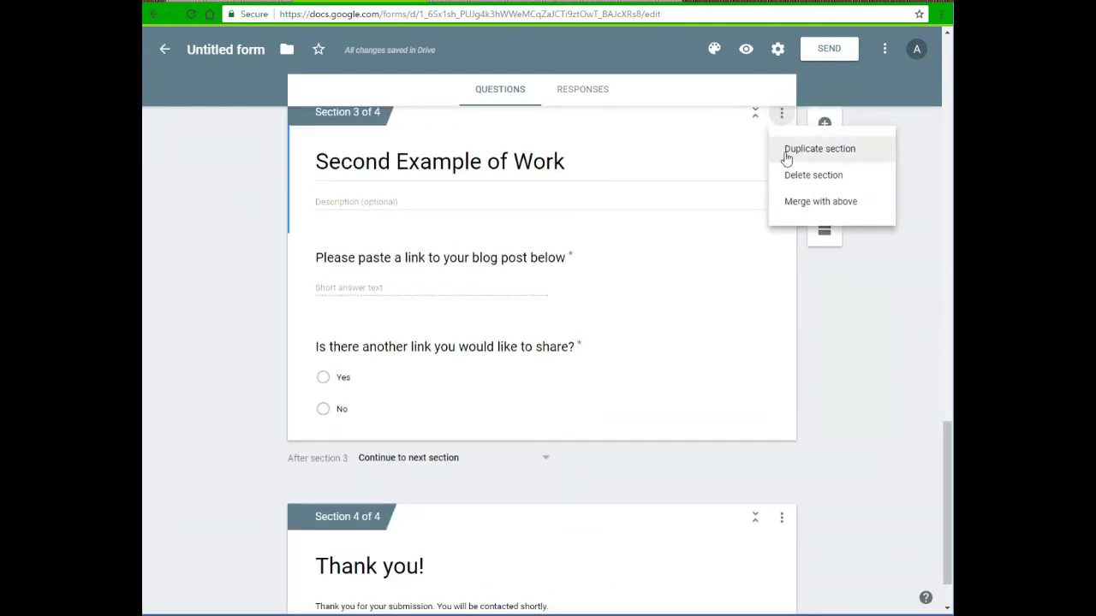
click(786, 154)
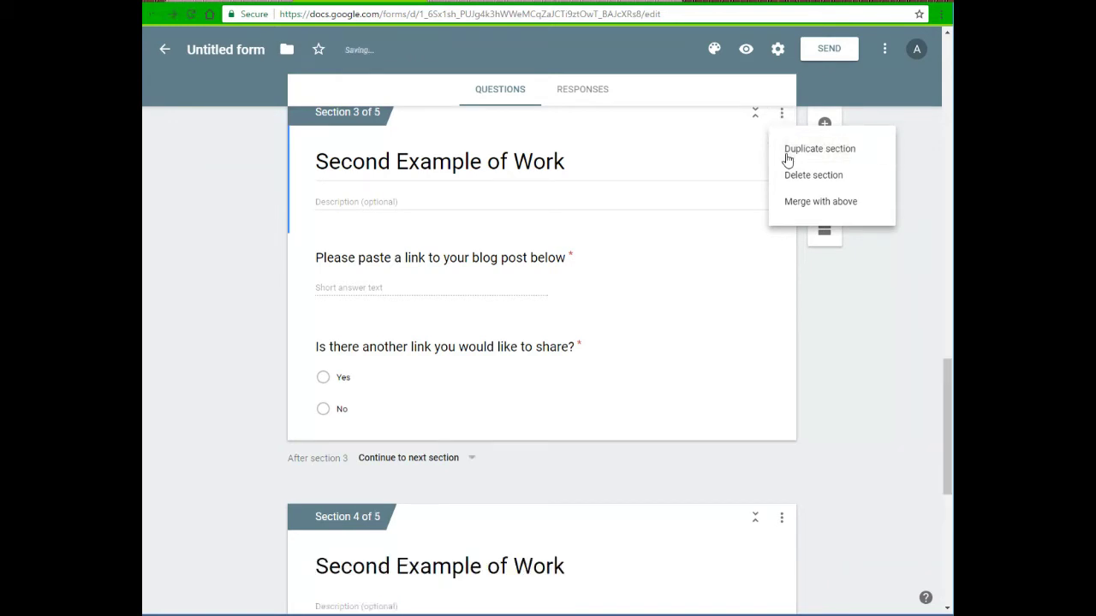
Retitle the copied section 'Third Example of Work'
scroll(648, 321, down, 2)
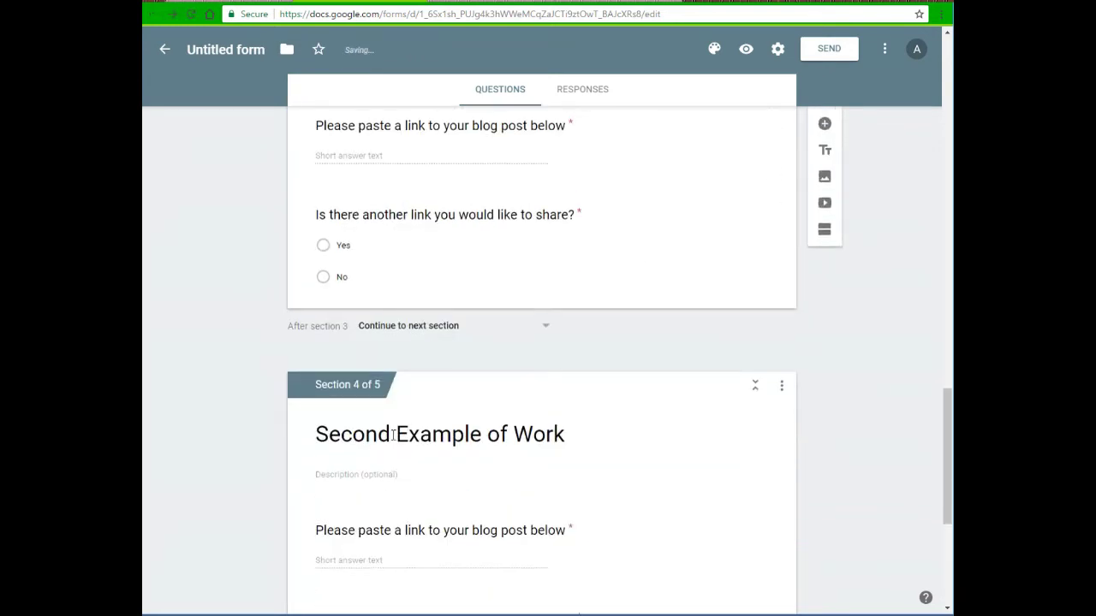
click(394, 436)
click(394, 437)
key(BackSpace)
key(BackSpace)
key(BackSpace)
key(BackSpace)
key(BackSpace)
key(BackSpace)
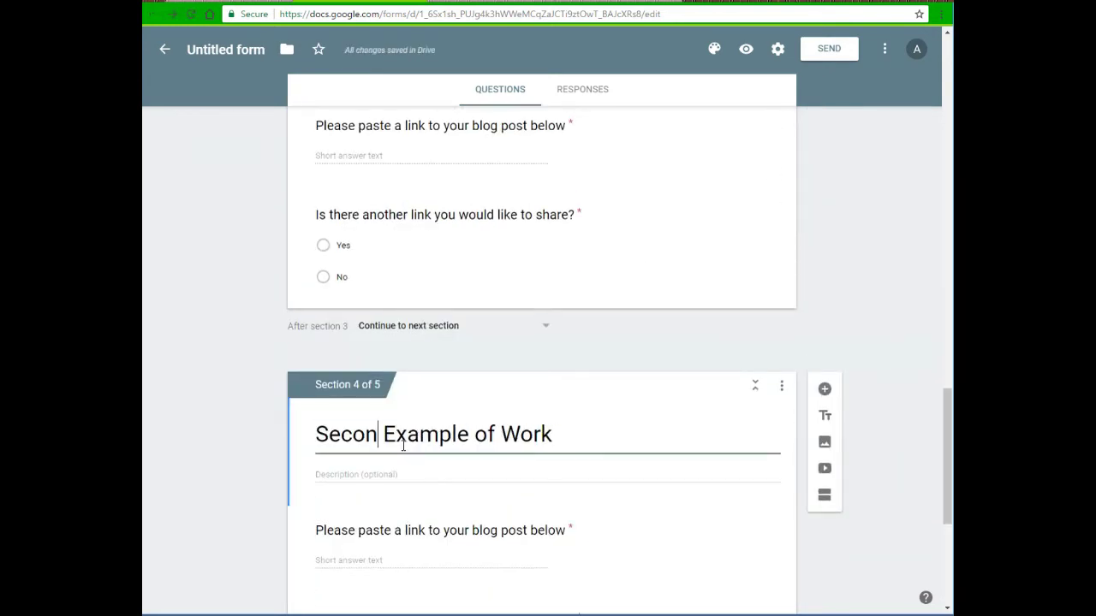
text(Third)
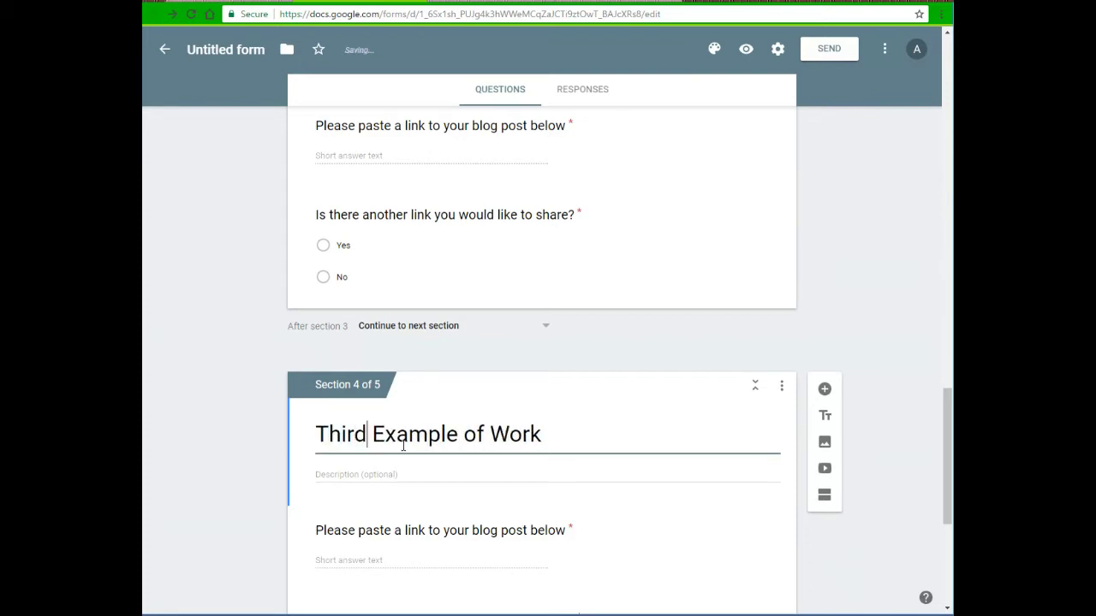
scroll(404, 445, down, 3)
scroll(431, 399, up, 2)
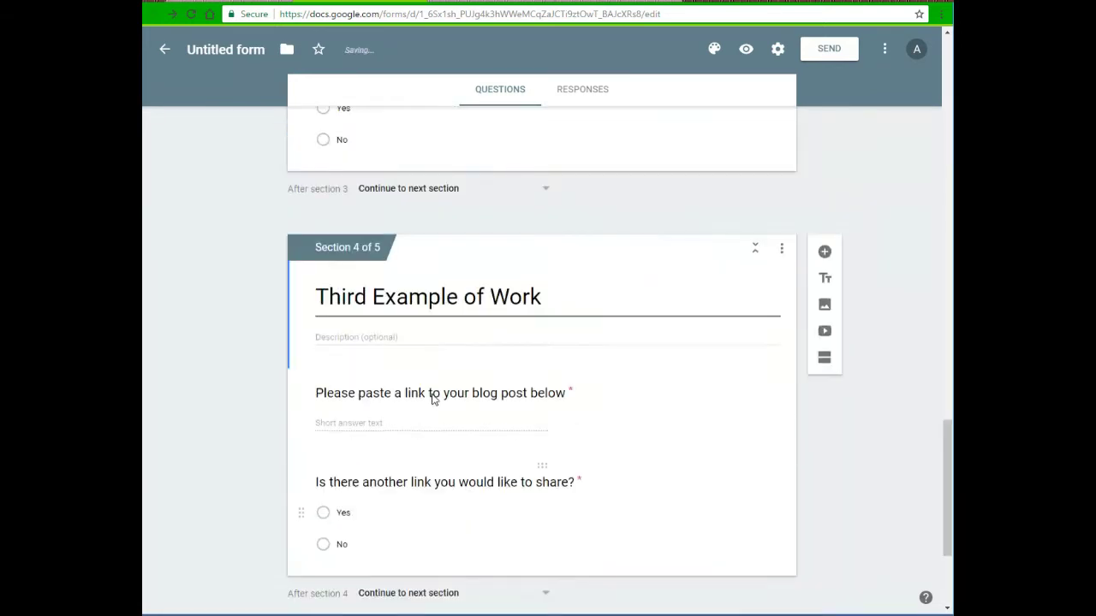
scroll(433, 399, up, 4)
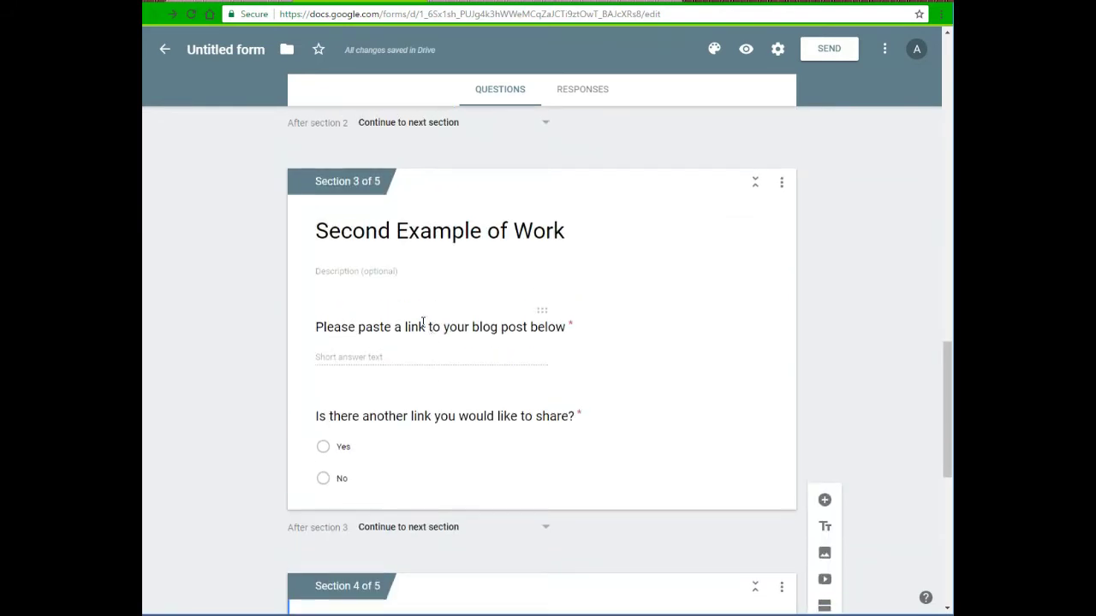
scroll(423, 323, up, 1)
Turn on answer-based branching for section 3's another-link question, sending No to section 5, Thank you!
click(407, 515)
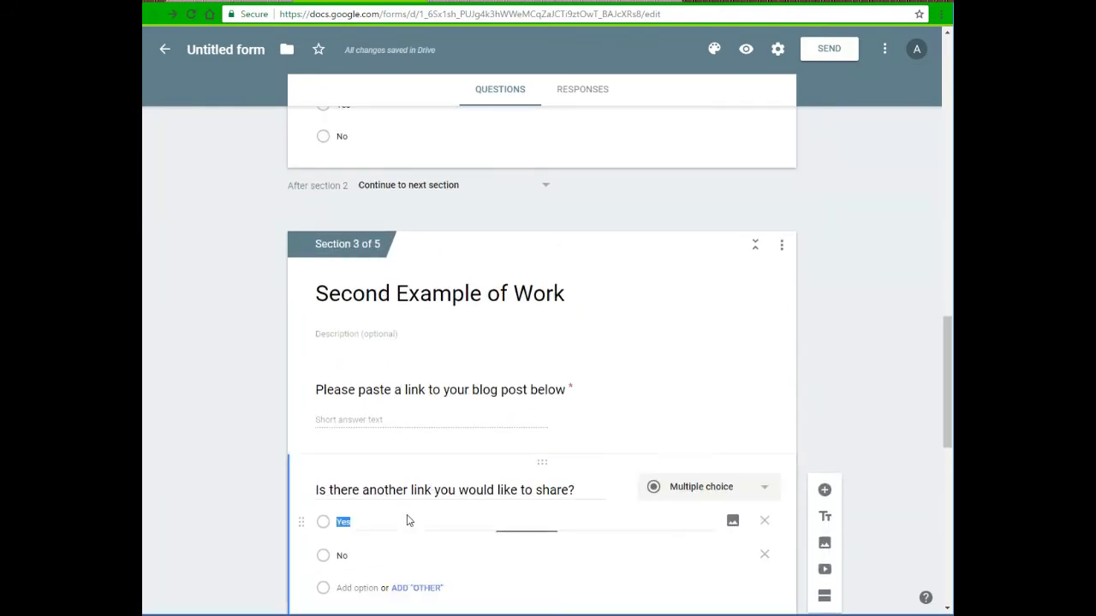
click(781, 510)
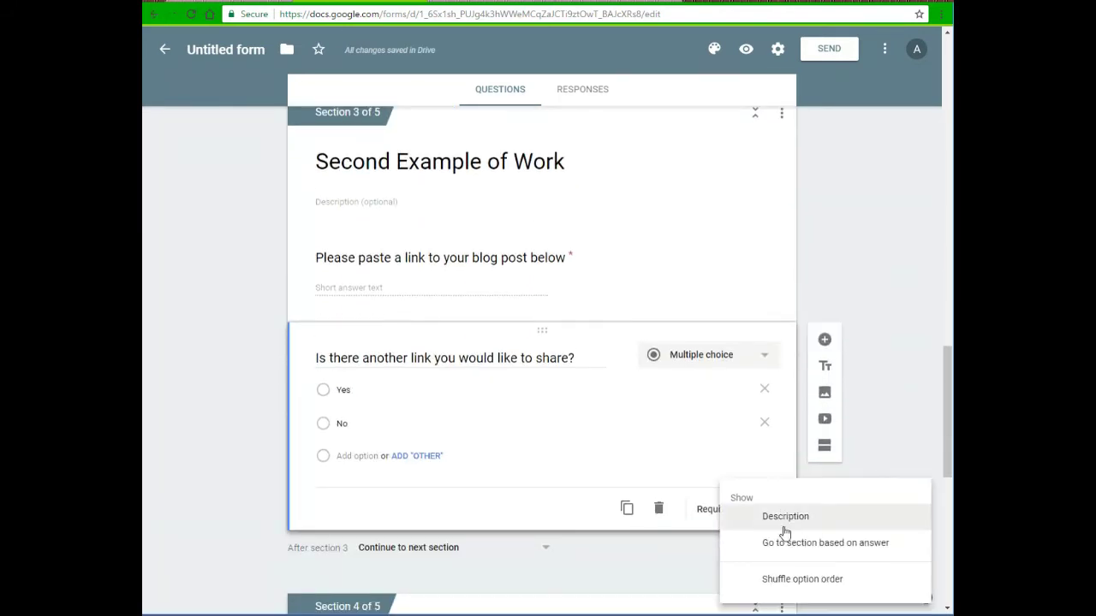
click(787, 548)
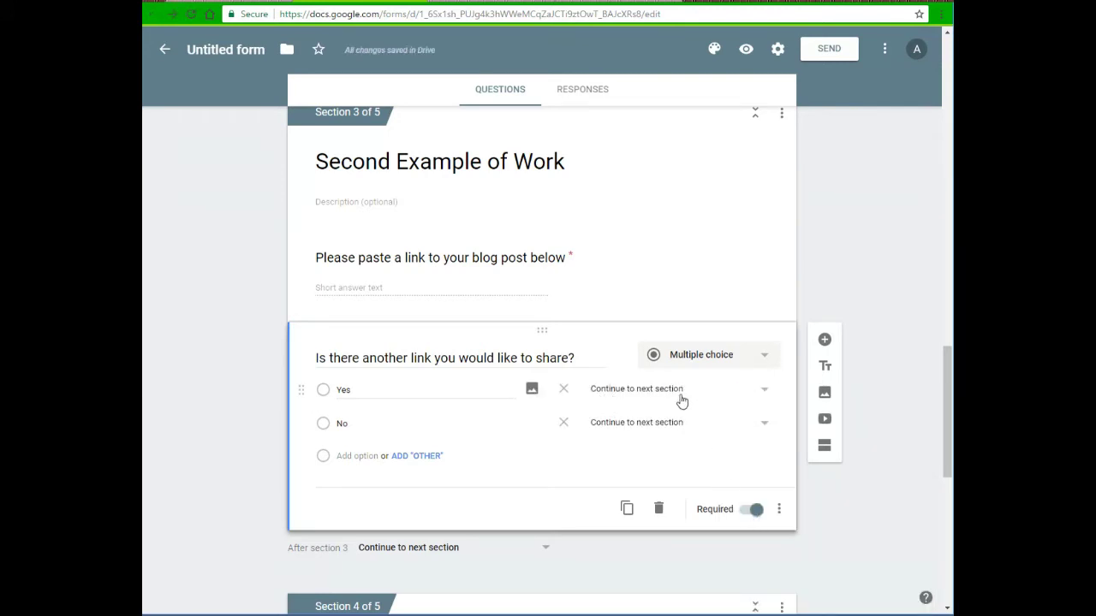
scroll(678, 400, down, 2)
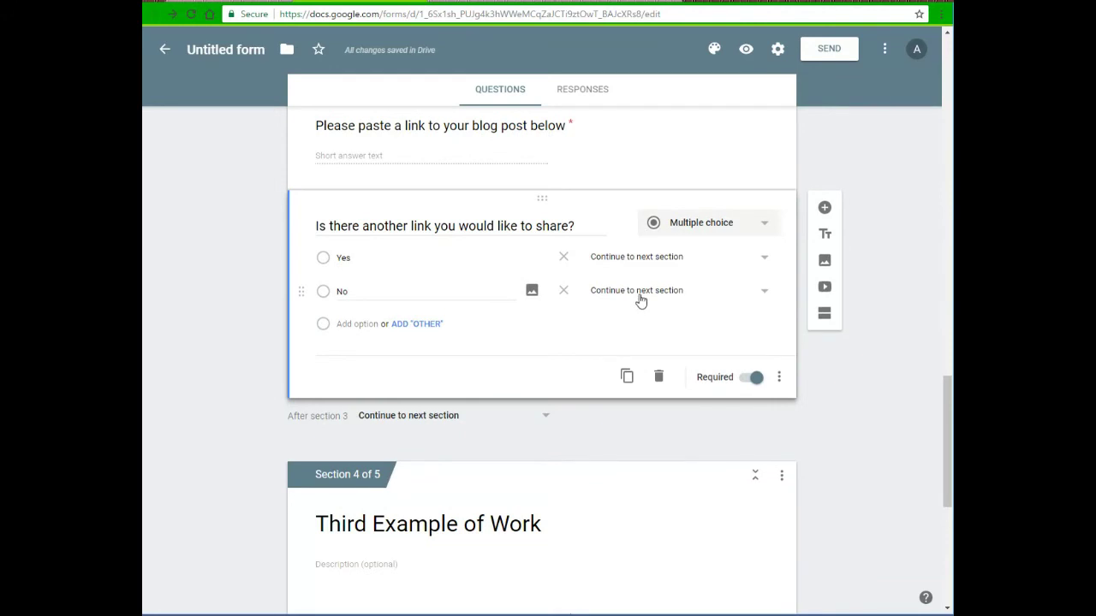
click(640, 303)
click(641, 432)
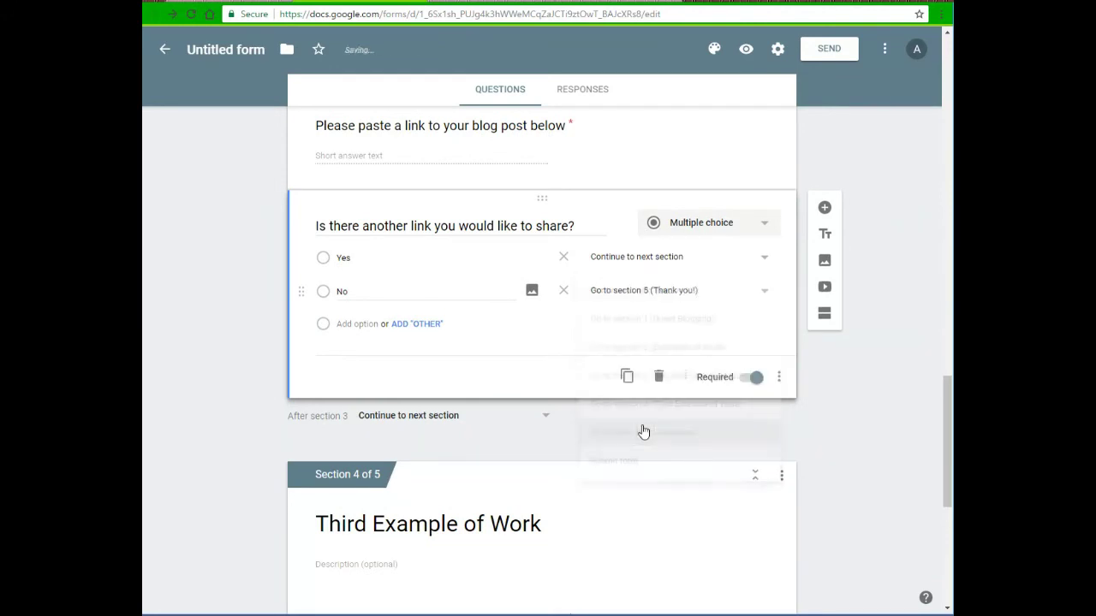
scroll(642, 431, down, 3)
scroll(640, 431, down, 3)
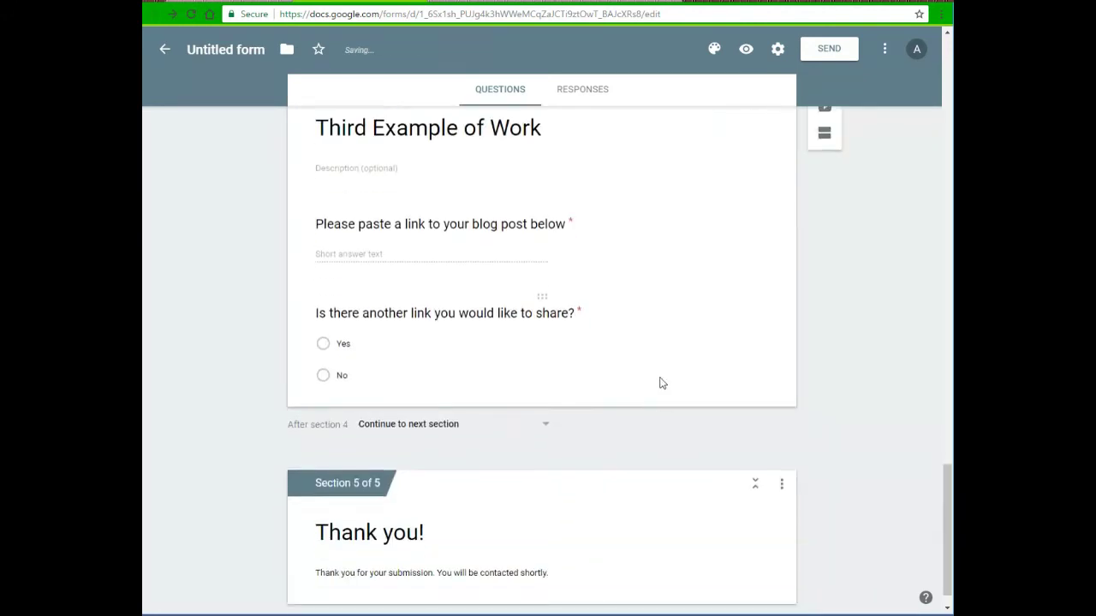
click(694, 384)
scroll(779, 205, up, 1)
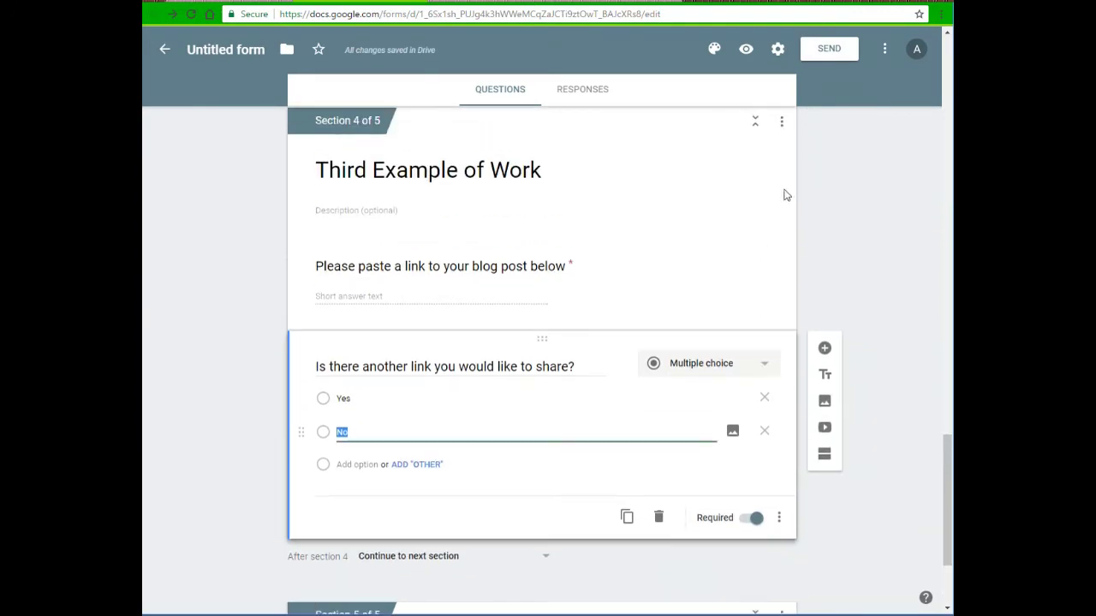
Copy section 4 into a new section 5 titled 'Fourth Example of Work'
click(782, 124)
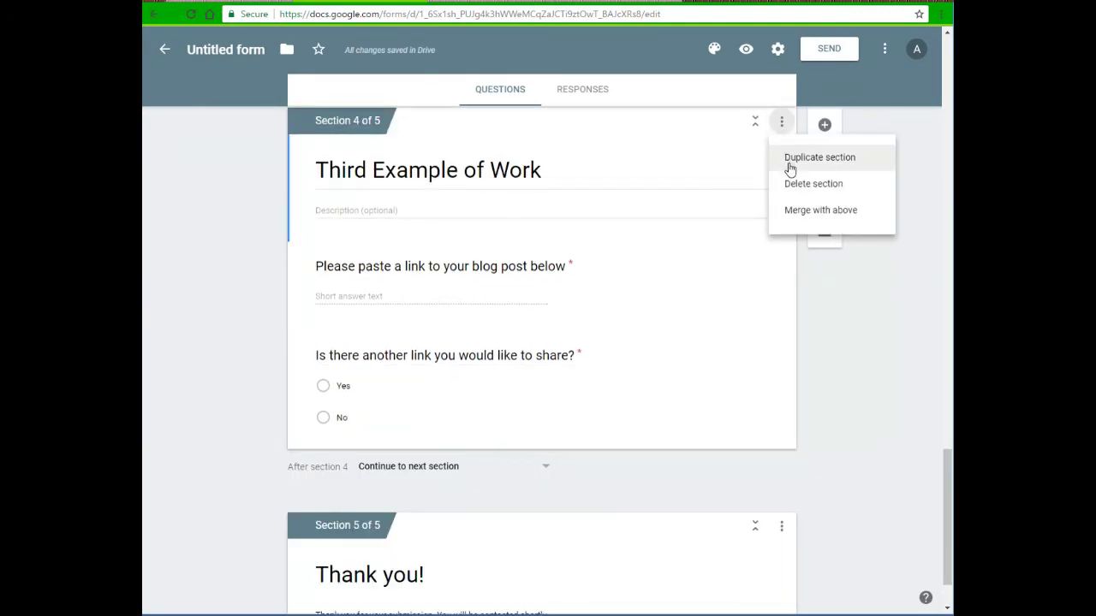
click(790, 167)
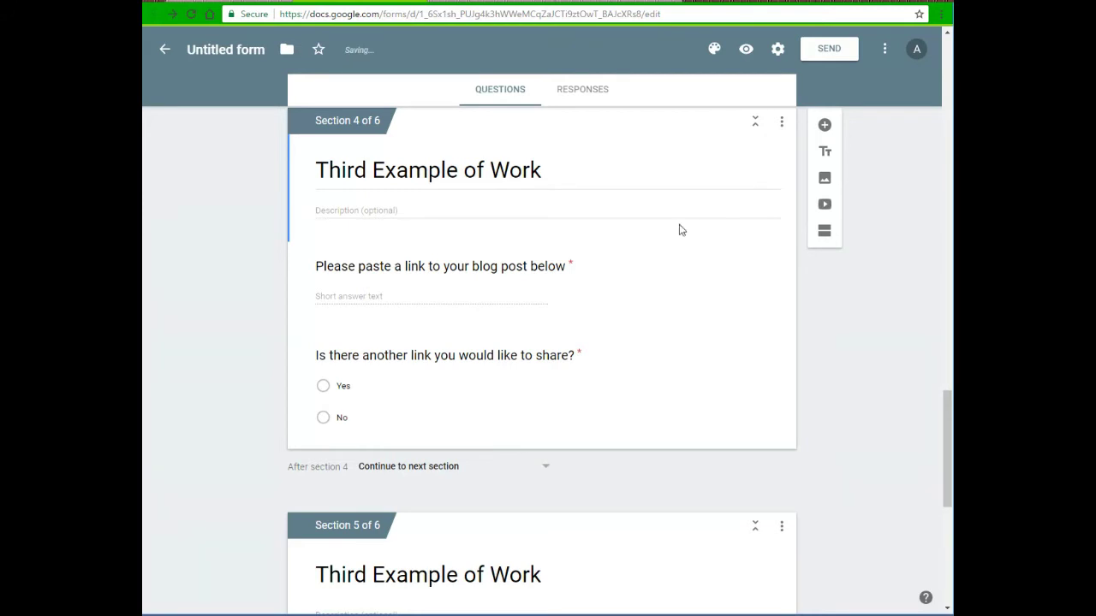
scroll(668, 238, down, 3)
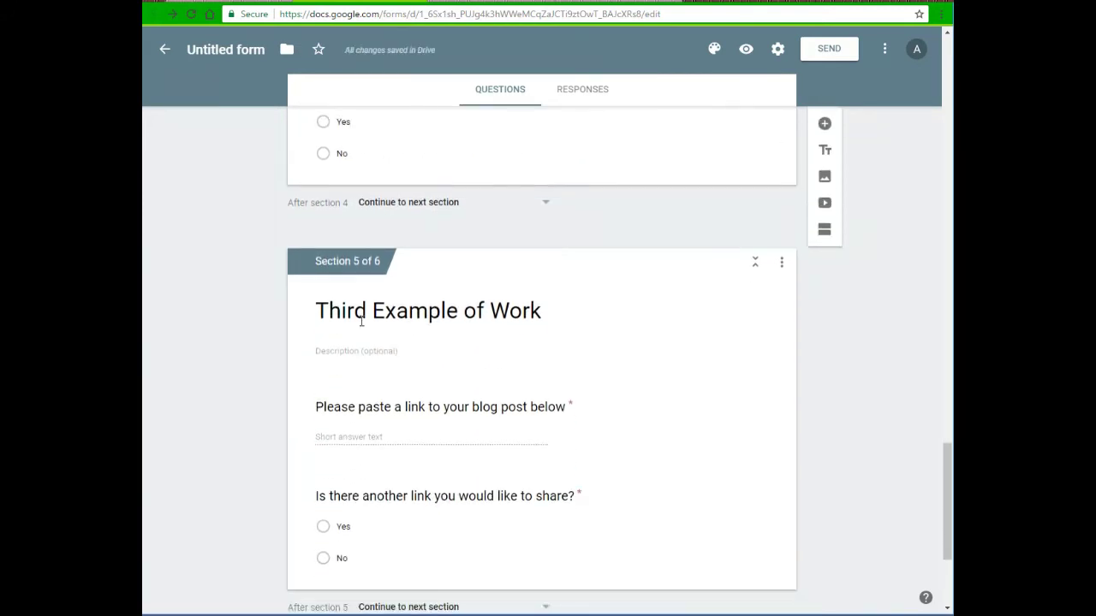
click(360, 321)
double_click(360, 321)
text(Fourth)
click(777, 526)
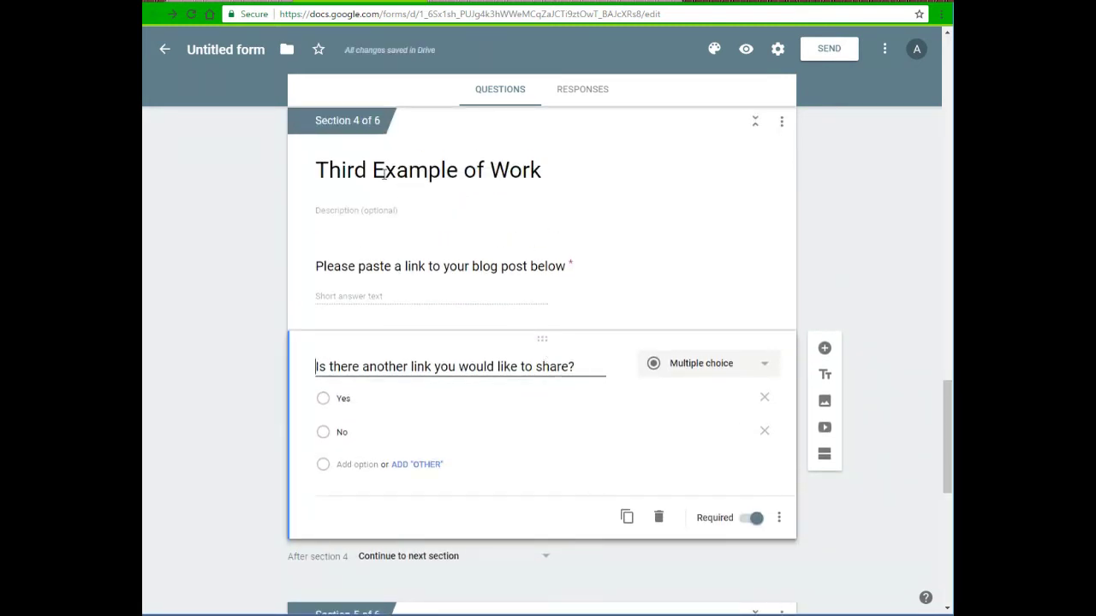
click(779, 518)
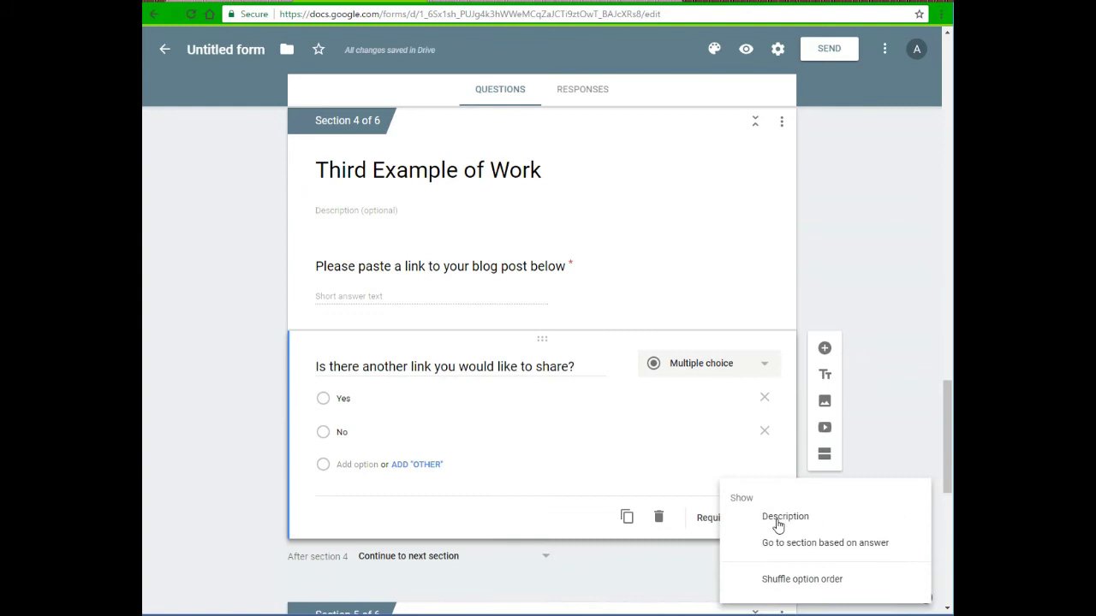
Send No answers on the Third Example of Work's link question to Thank you!
click(778, 545)
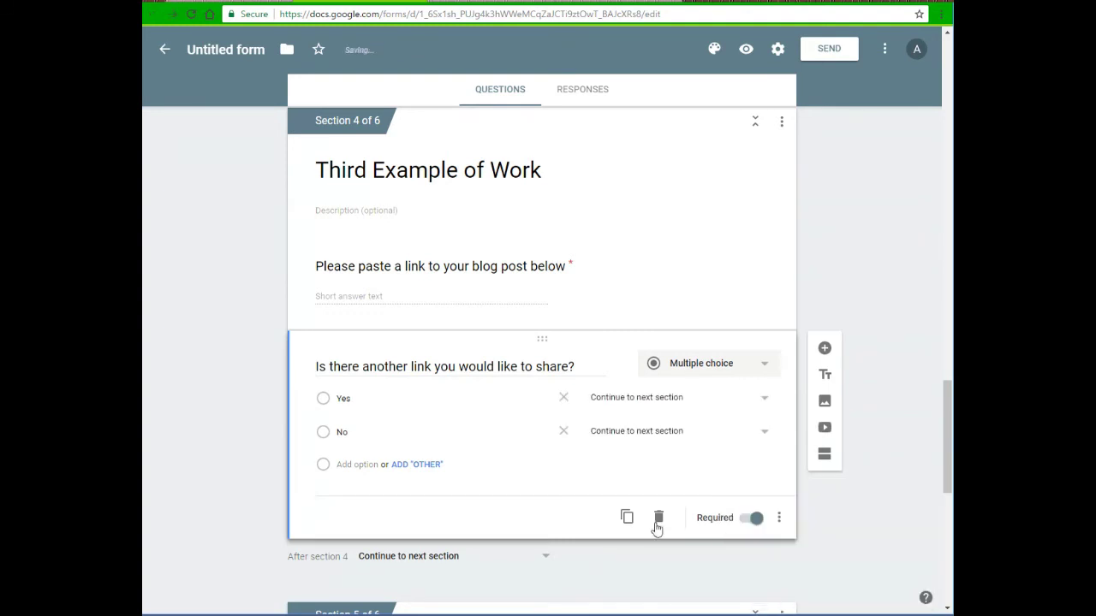
click(644, 436)
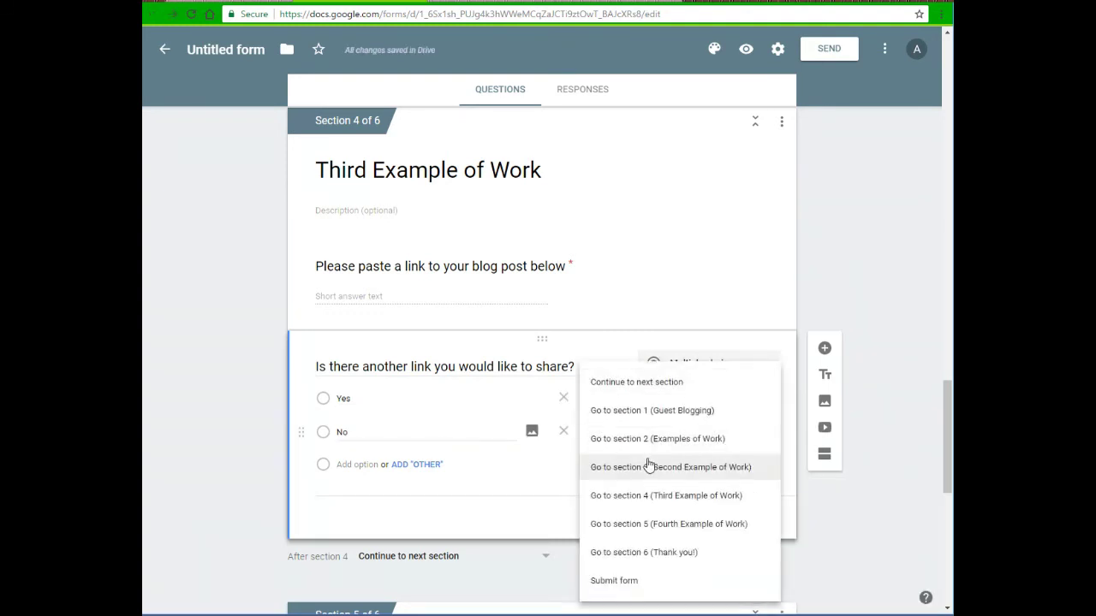
click(612, 548)
scroll(611, 537, down, 2)
scroll(611, 536, down, 3)
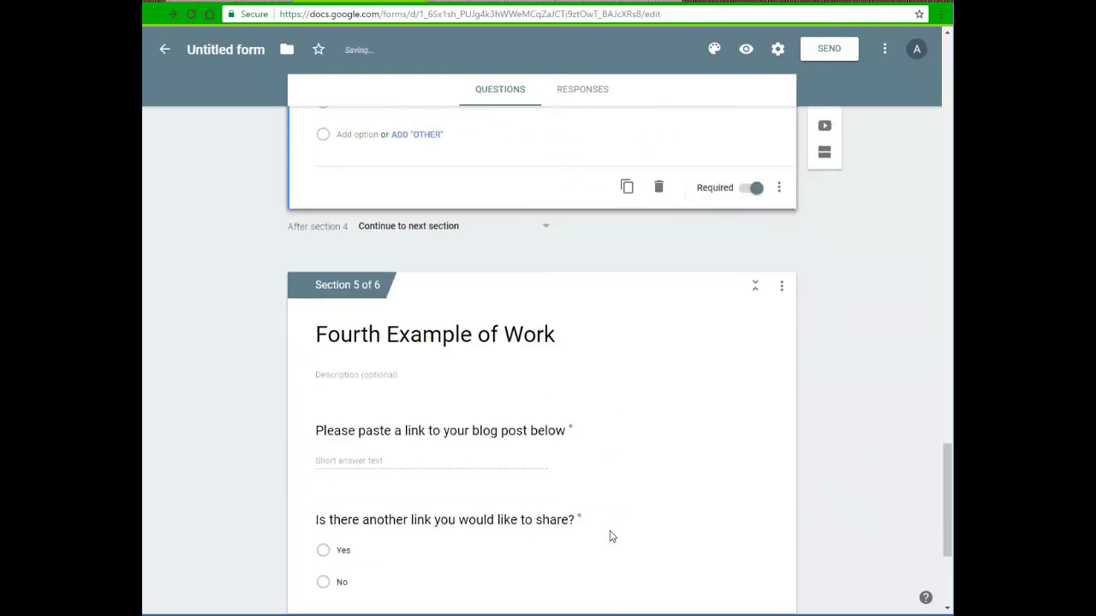
Duplicate the Fourth Example of Work section and retitle the copy 'Fifth Example of Work'
click(780, 295)
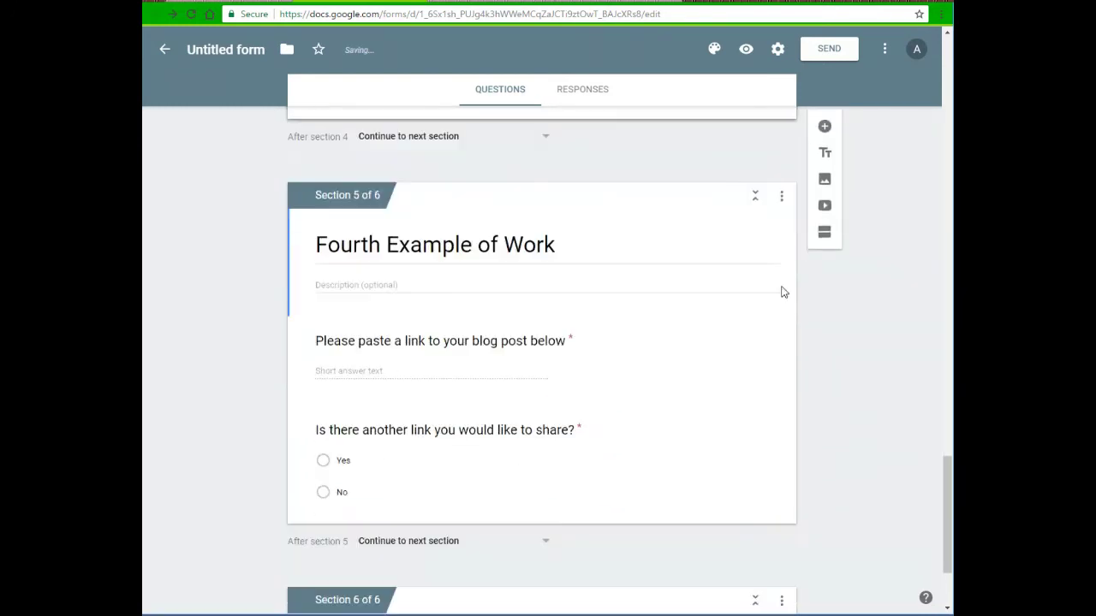
click(780, 198)
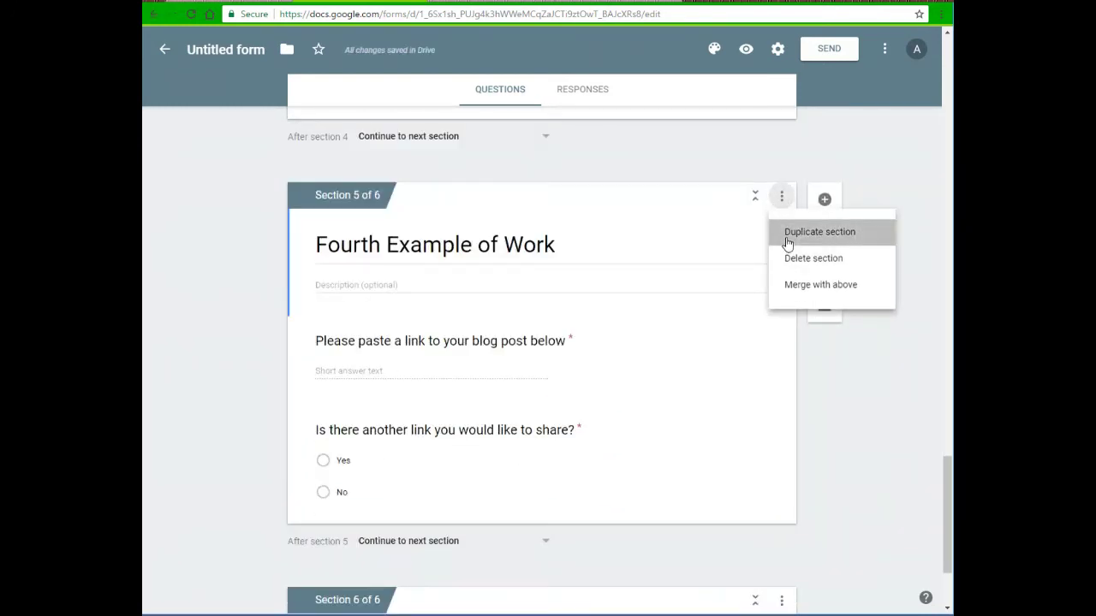
scroll(684, 316, down, 3)
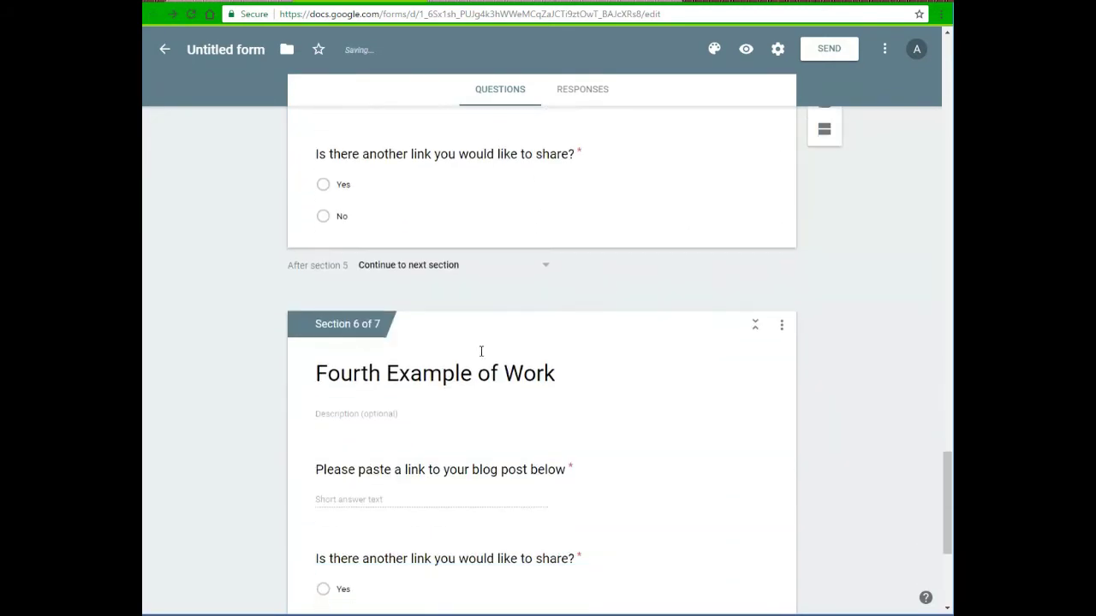
triple_click(355, 319)
click(355, 320)
key(BackSpace)
key(BackSpace)
key(BackSpace)
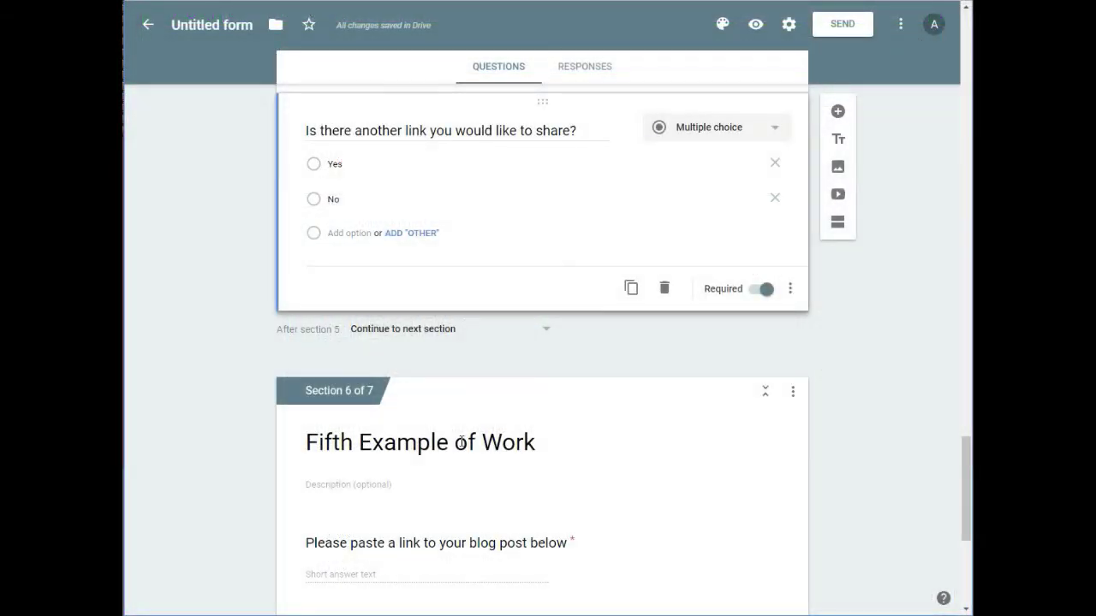
scroll(460, 442, up, 4)
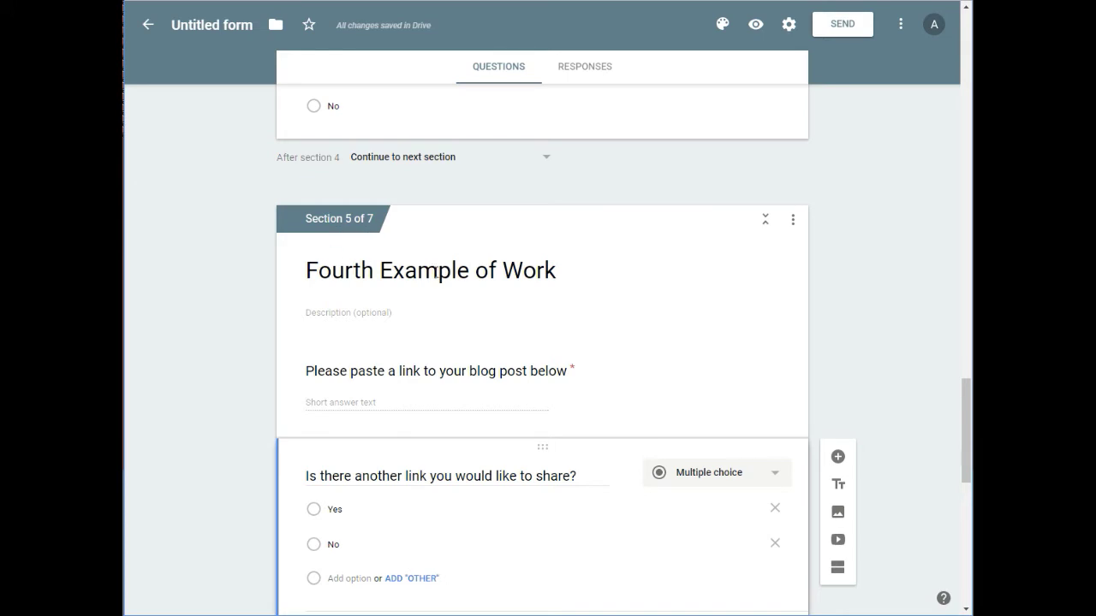
Route No answers on the Fourth Example of Work's question to section 7, Thank you!
scroll(416, 272, down, 1)
scroll(354, 276, down, 2)
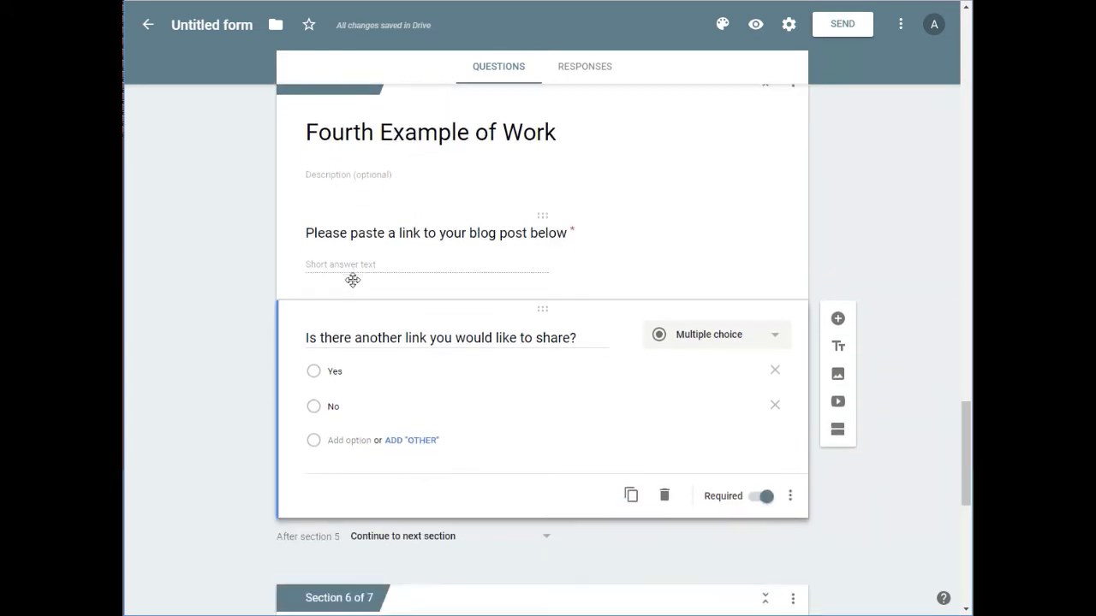
click(786, 426)
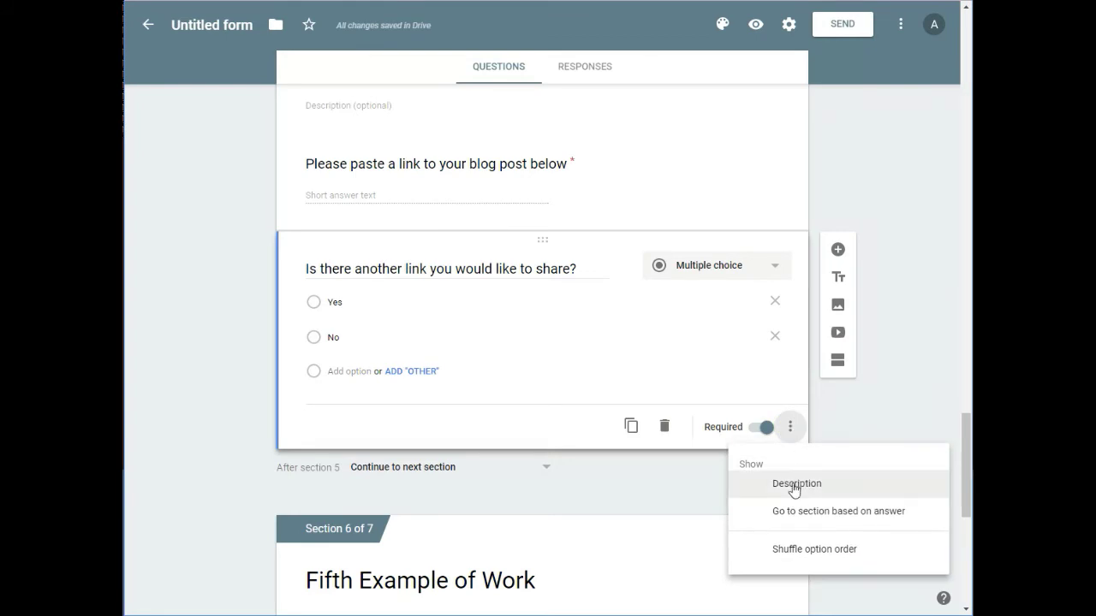
click(793, 514)
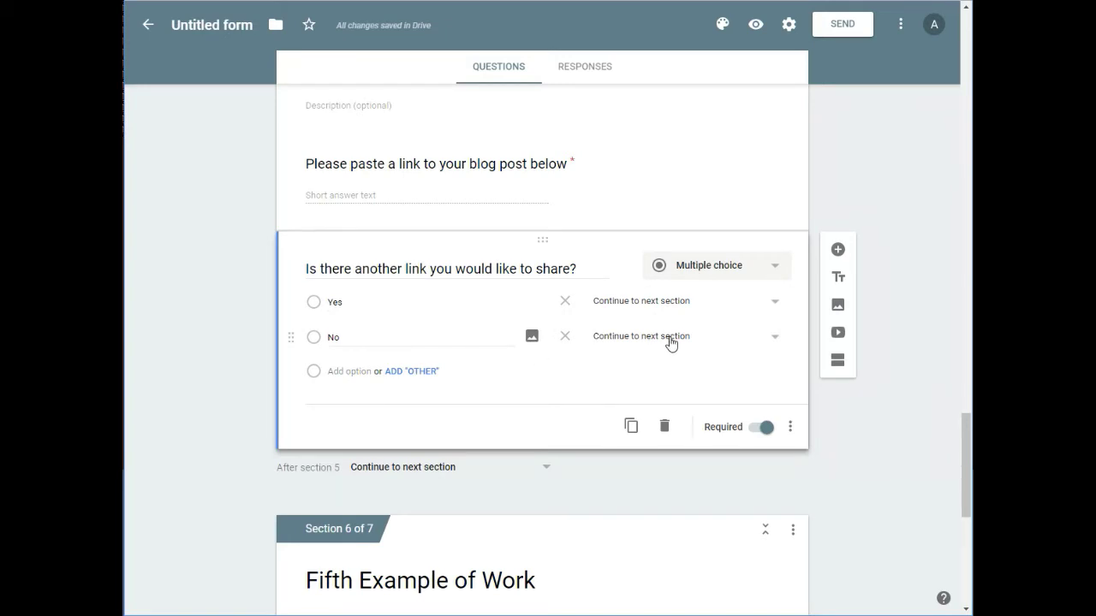
click(670, 339)
click(648, 548)
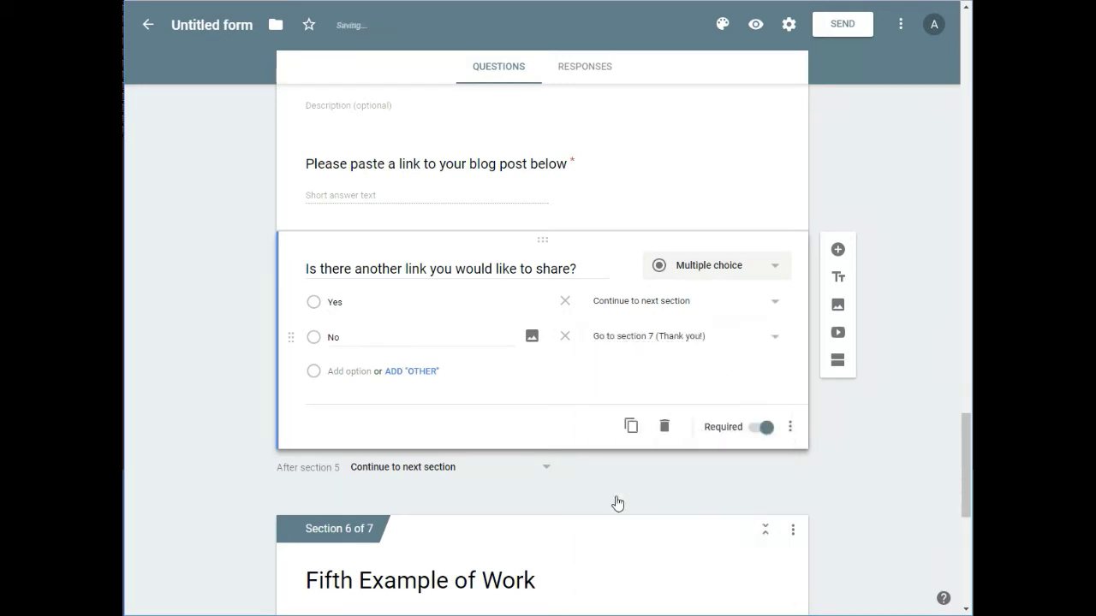
scroll(614, 503, down, 4)
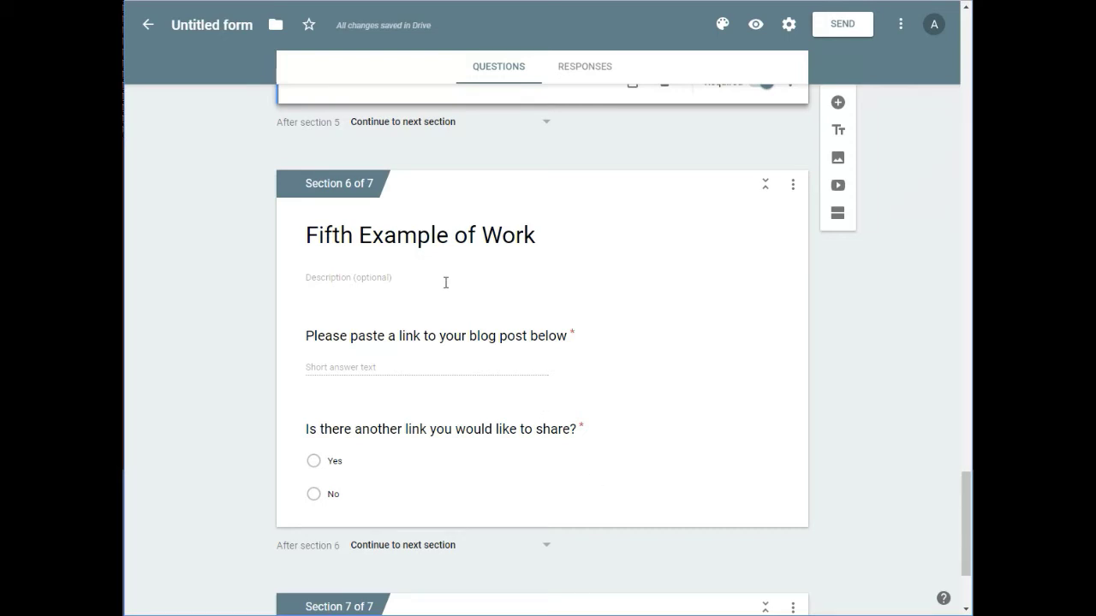
Delete the another-link question from the Fifth section and cancel the Select Video dialog
click(456, 481)
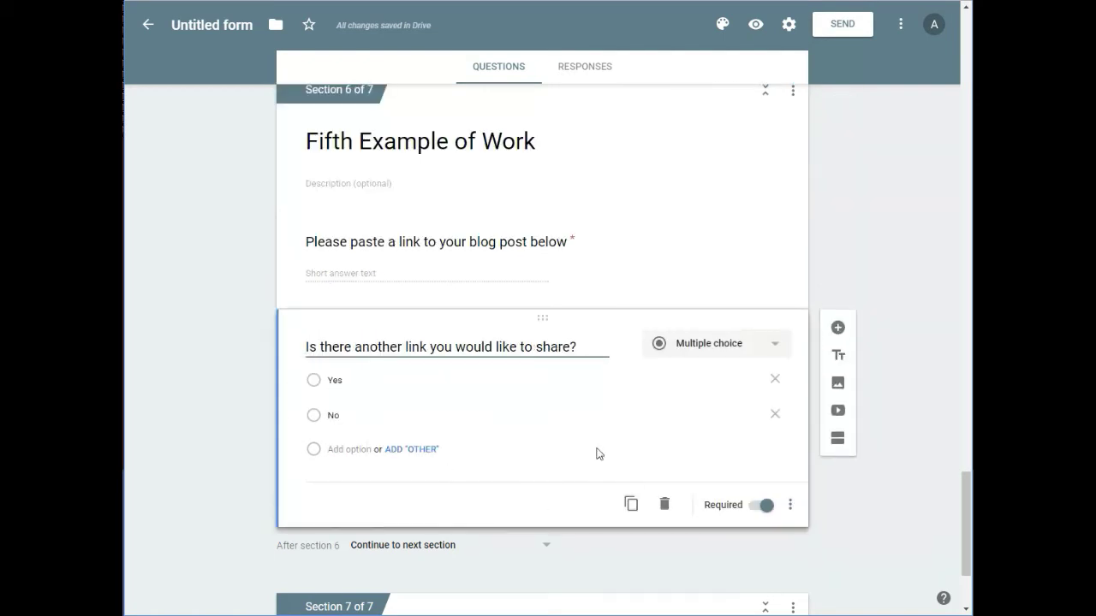
click(665, 505)
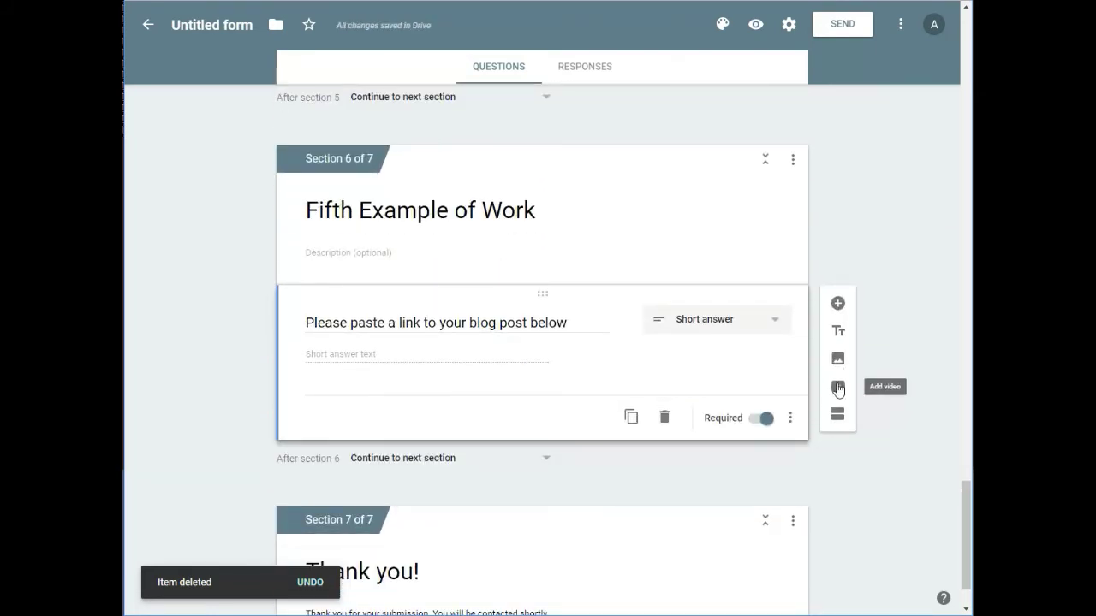
click(838, 389)
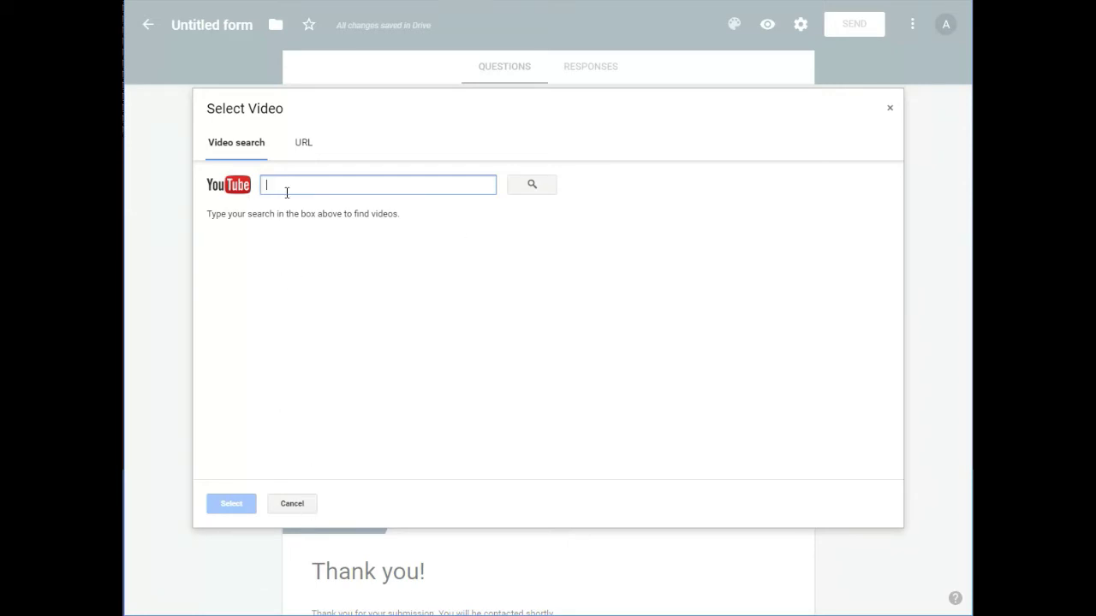
click(291, 504)
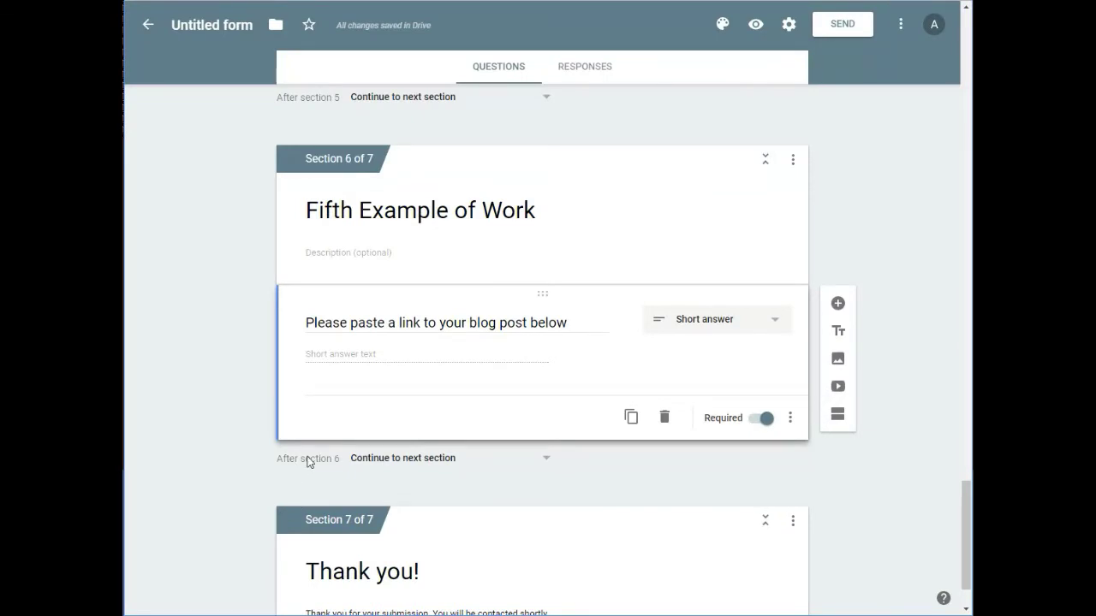
Move the blog post link question into the Fifth Example of Work section
scroll(308, 457, up, 2)
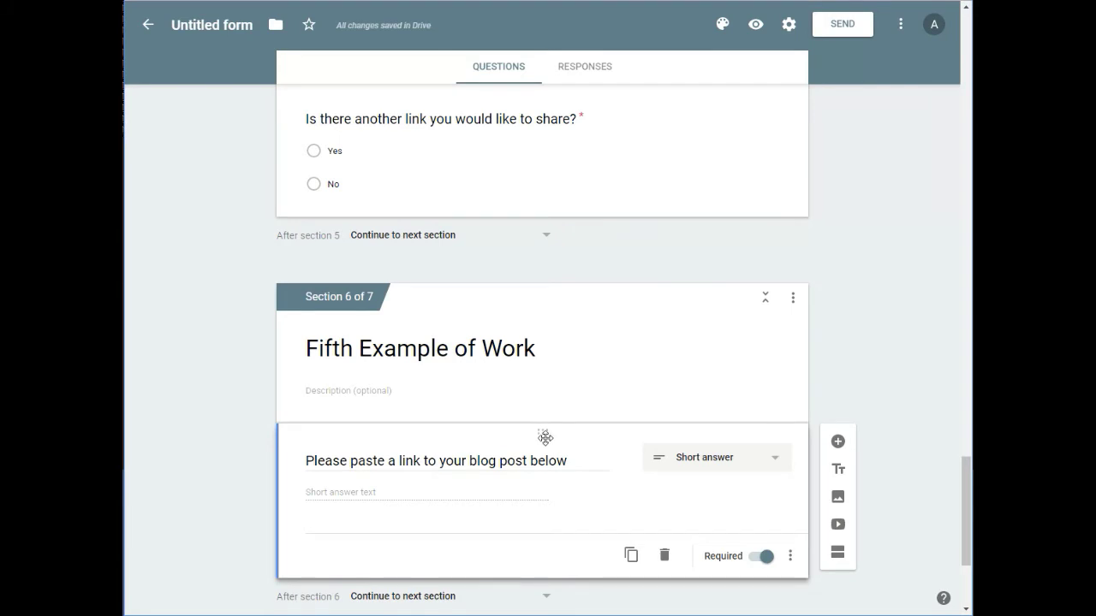
scroll(620, 457, up, 1)
mouse_move(543, 503)
mouse_down()
mouse_move(545, 489)
mouse_move(543, 505)
mouse_up()
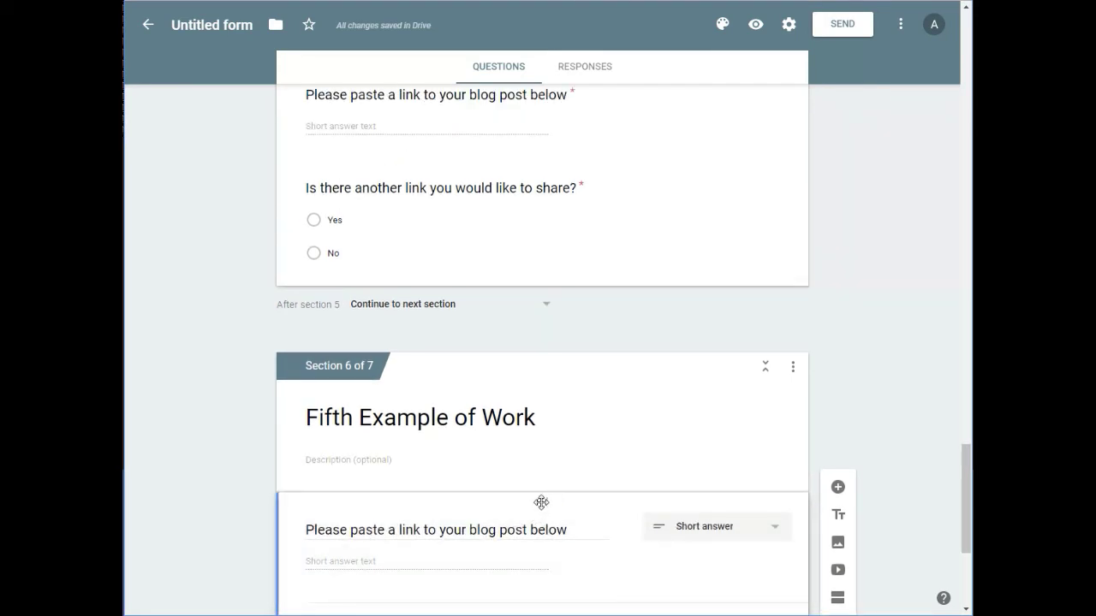
drag(543, 499, 491, 430)
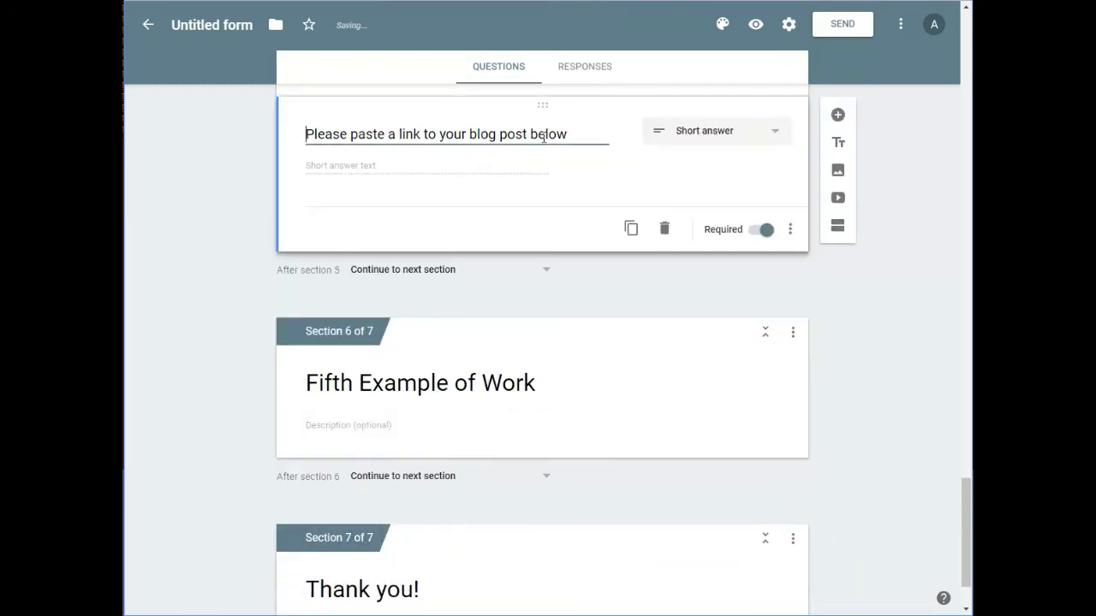
drag(540, 106, 538, 371)
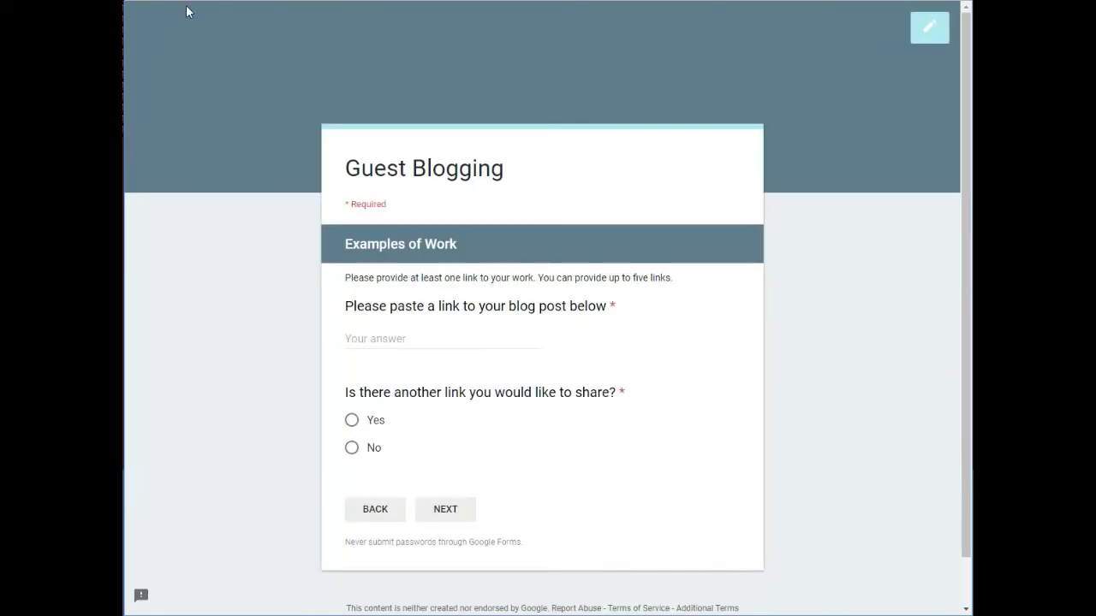
Reload the live form, enter the respondent's name, email and blog link, and tick Technology
key(F5)
click(585, 67)
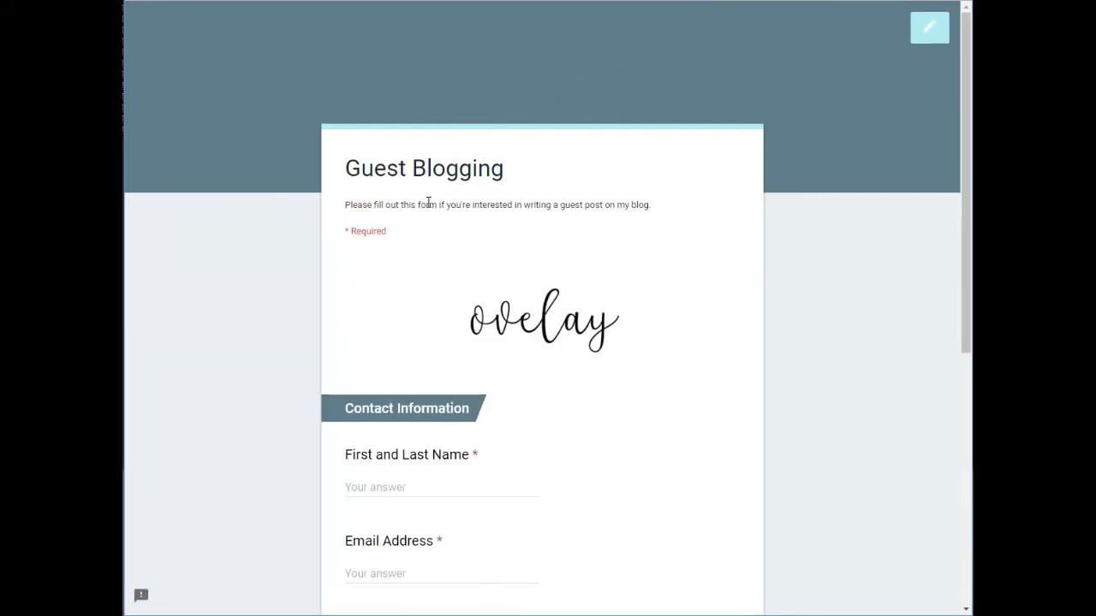
scroll(411, 228, down, 2)
click(411, 338)
key(Tab)
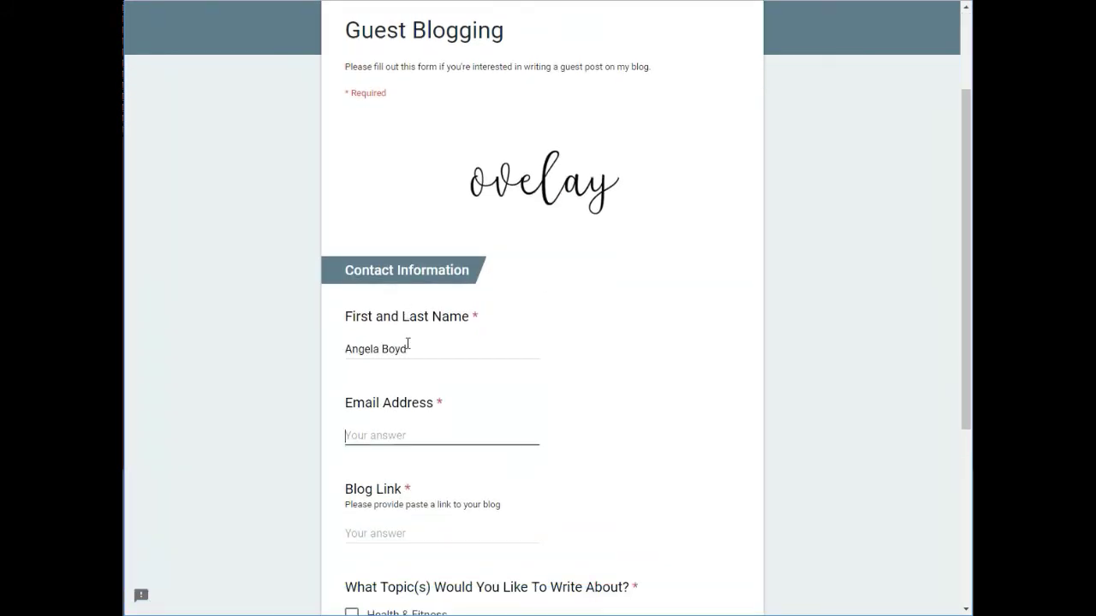
key(Tab)
text(ovelay.com)
scroll(366, 476, down, 3)
click(365, 475)
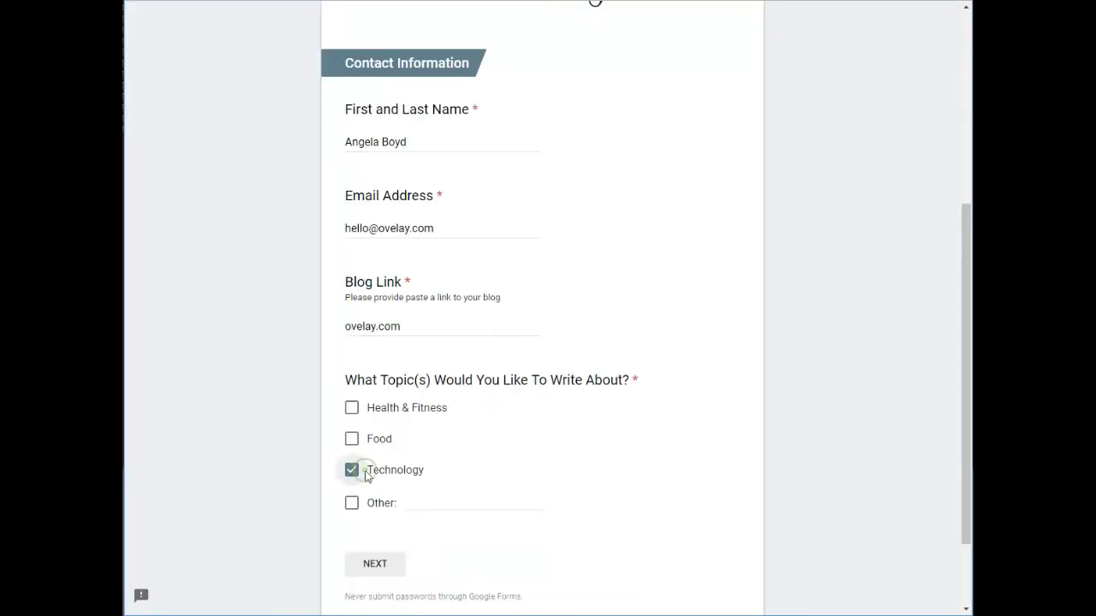
Paste two blog post links, answering Yes then No to another link, and submit
click(386, 567)
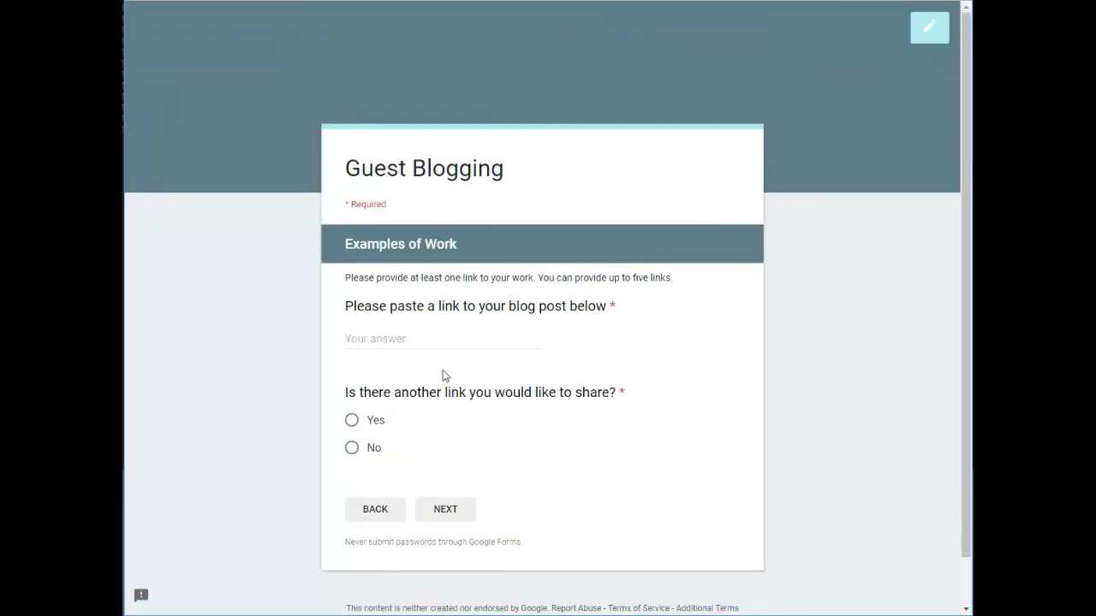
right_click(428, 339)
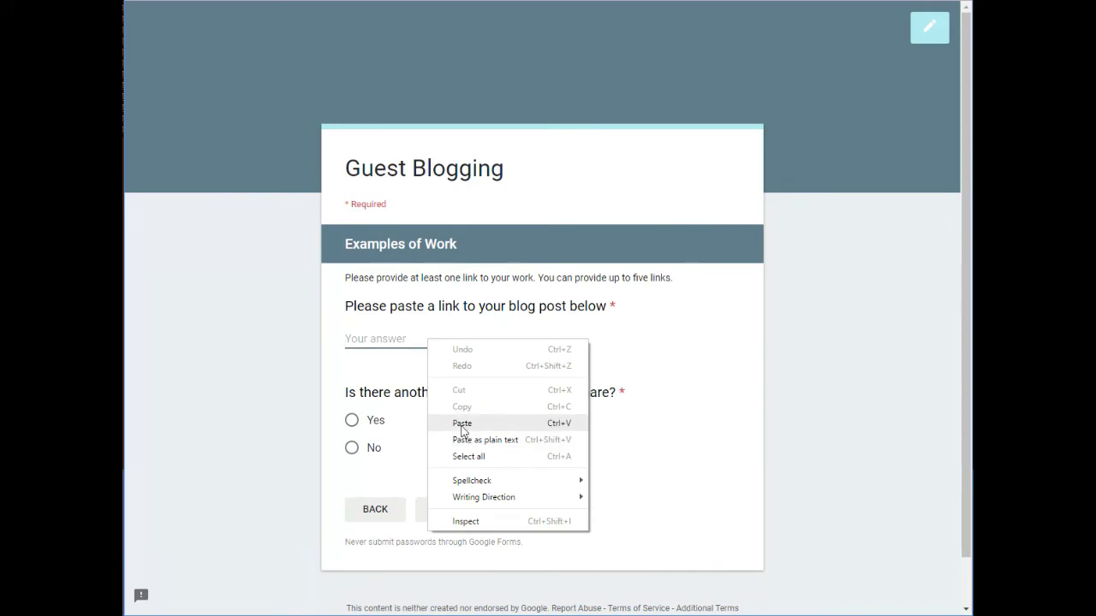
click(458, 420)
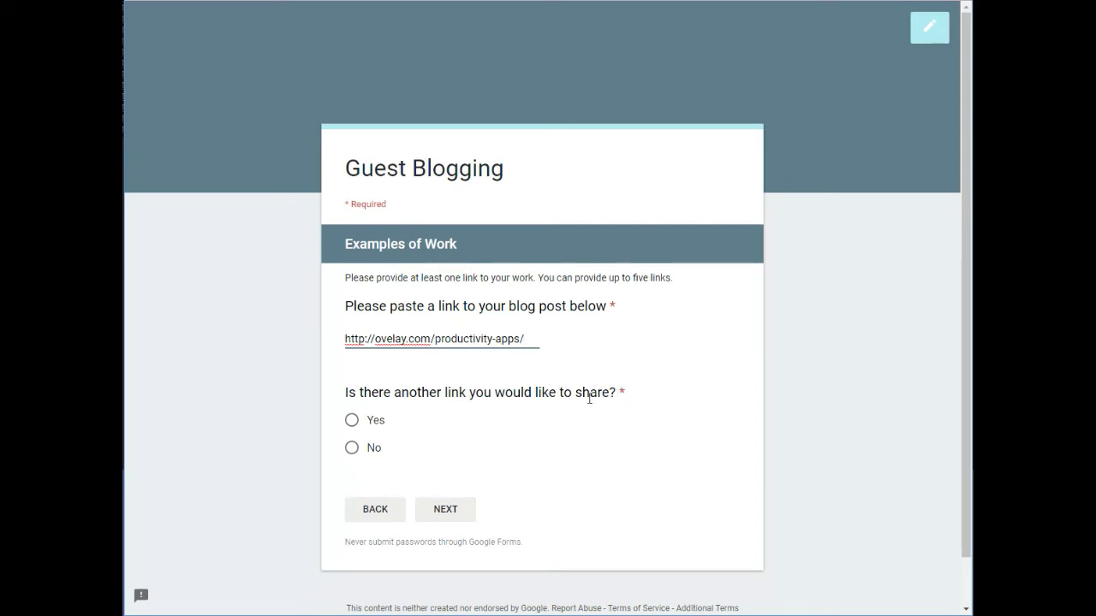
click(373, 420)
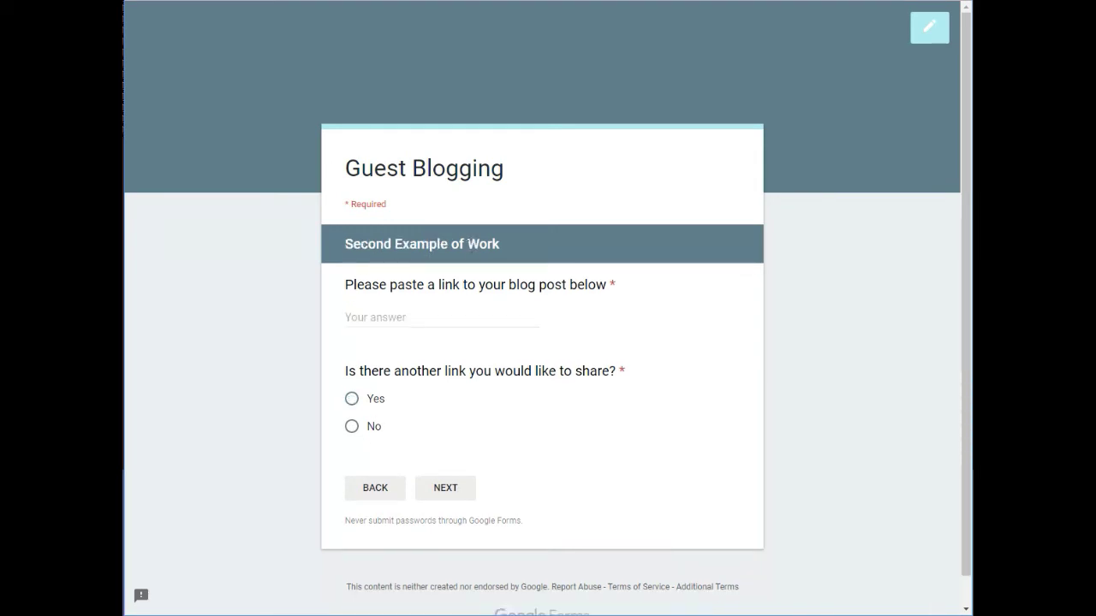
right_click(391, 319)
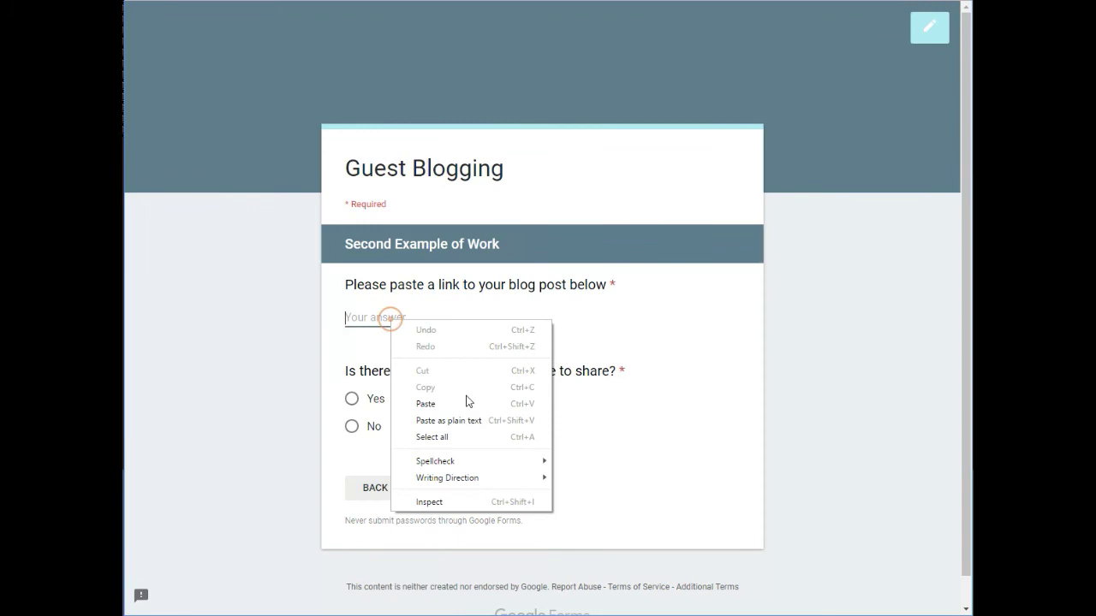
click(467, 402)
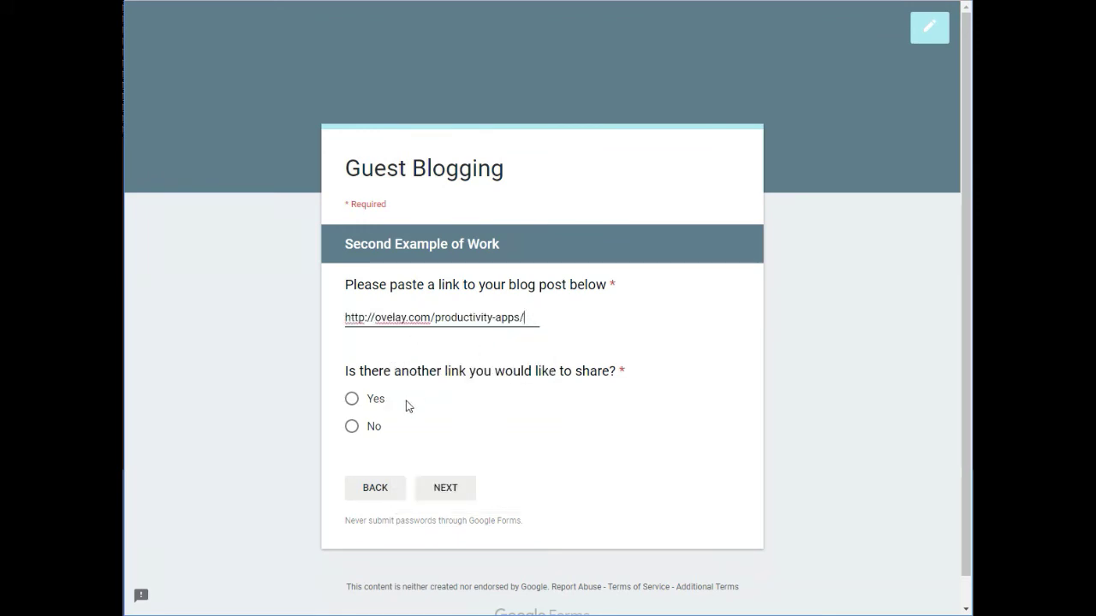
click(372, 434)
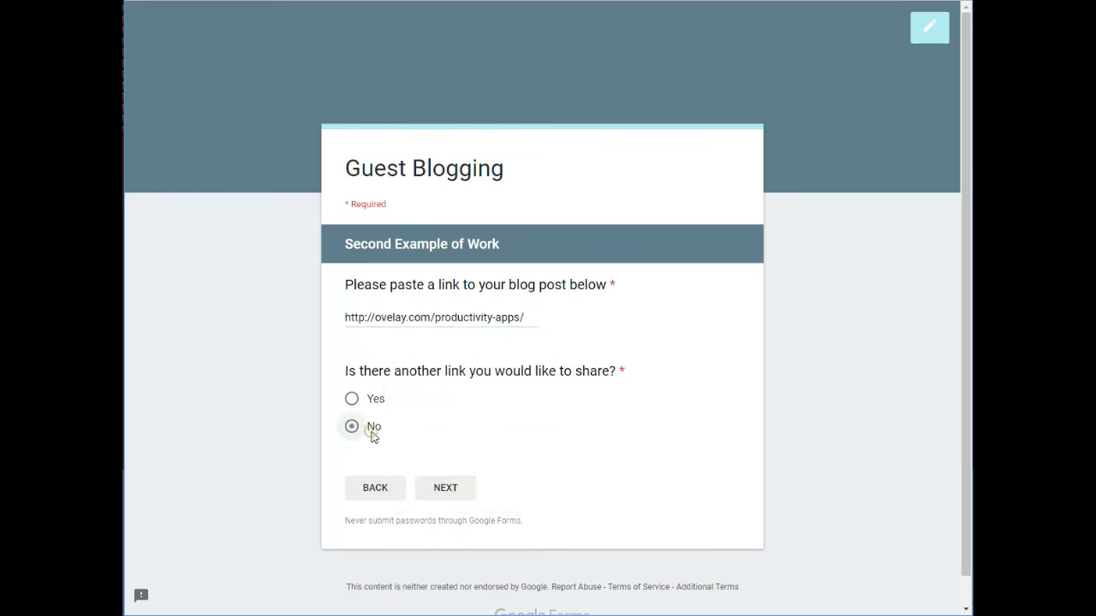
click(432, 488)
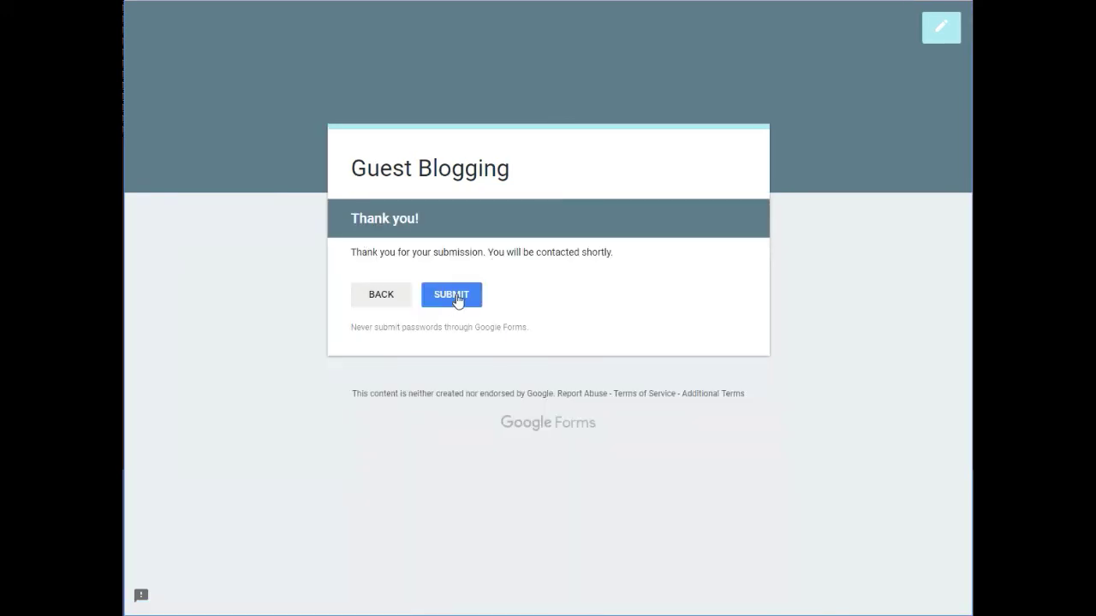
click(451, 295)
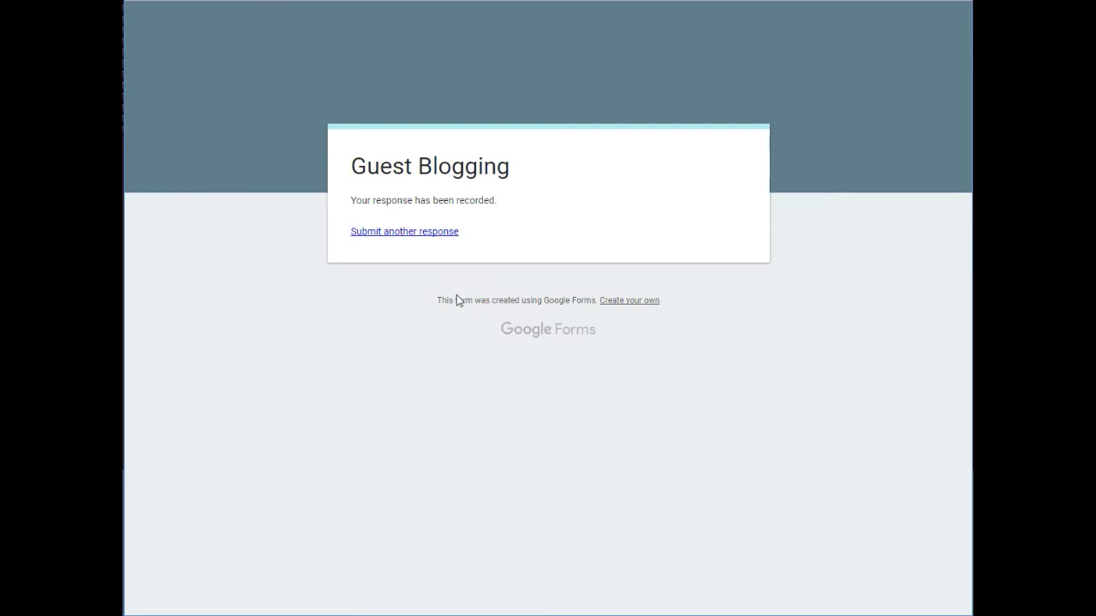
Back in the editor, open Responses, dismiss the tip, and scroll through the 1-response summary
key(ctrl+w)
scroll(225, 175, down, 8)
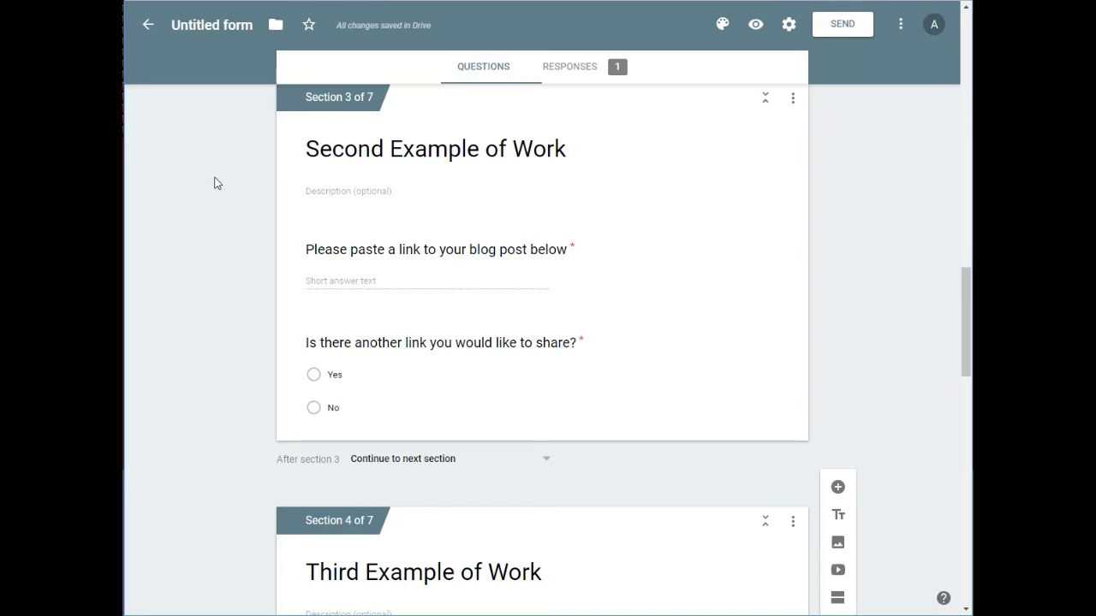
click(573, 70)
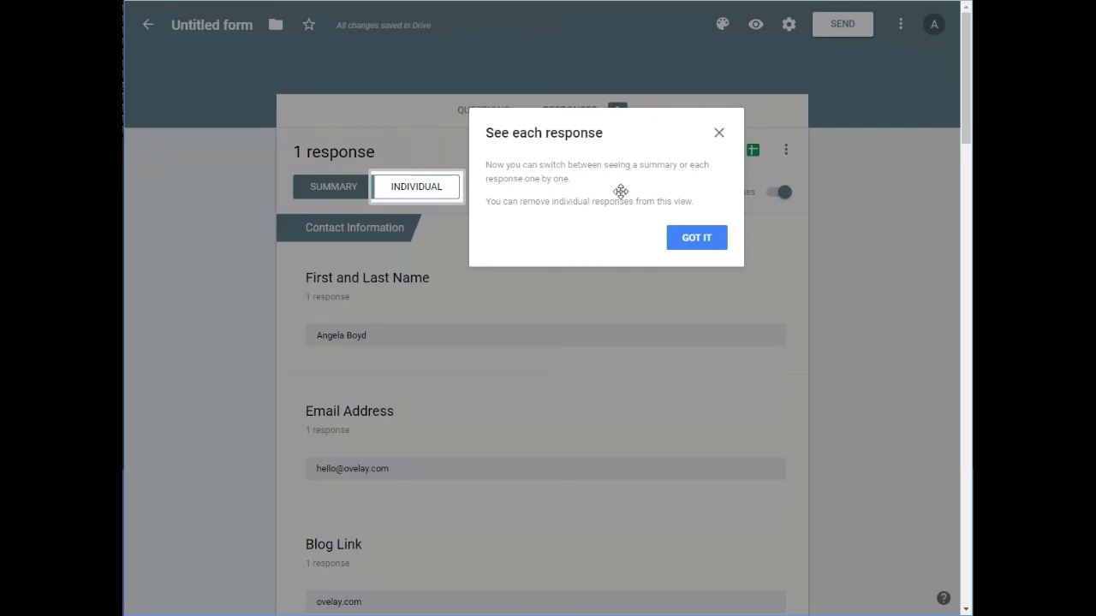
click(695, 242)
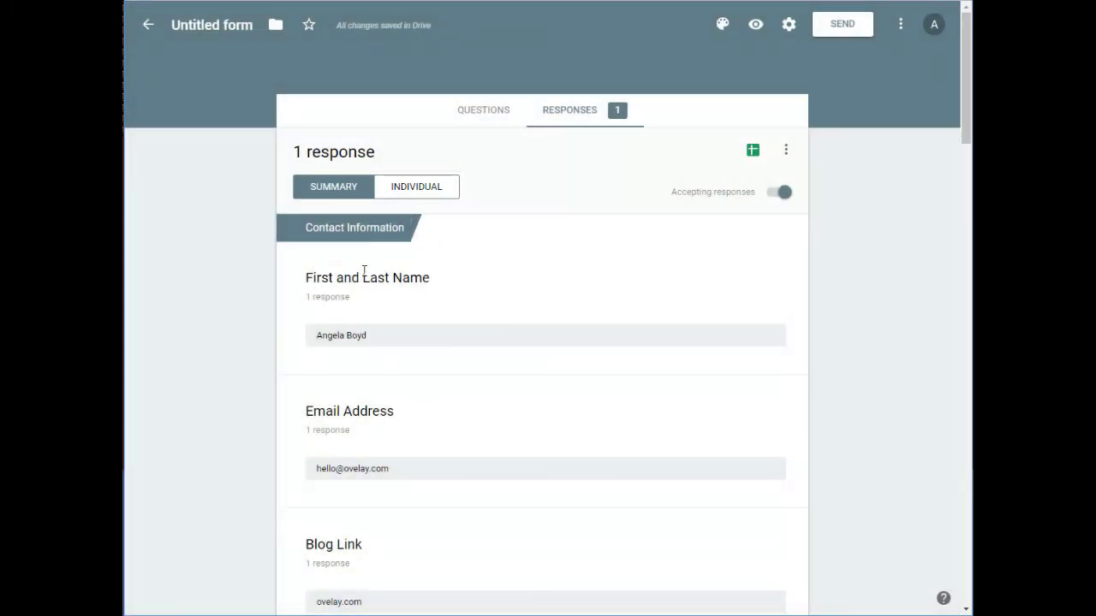
scroll(251, 352, down, 1)
scroll(250, 353, up, 1)
scroll(251, 353, down, 7)
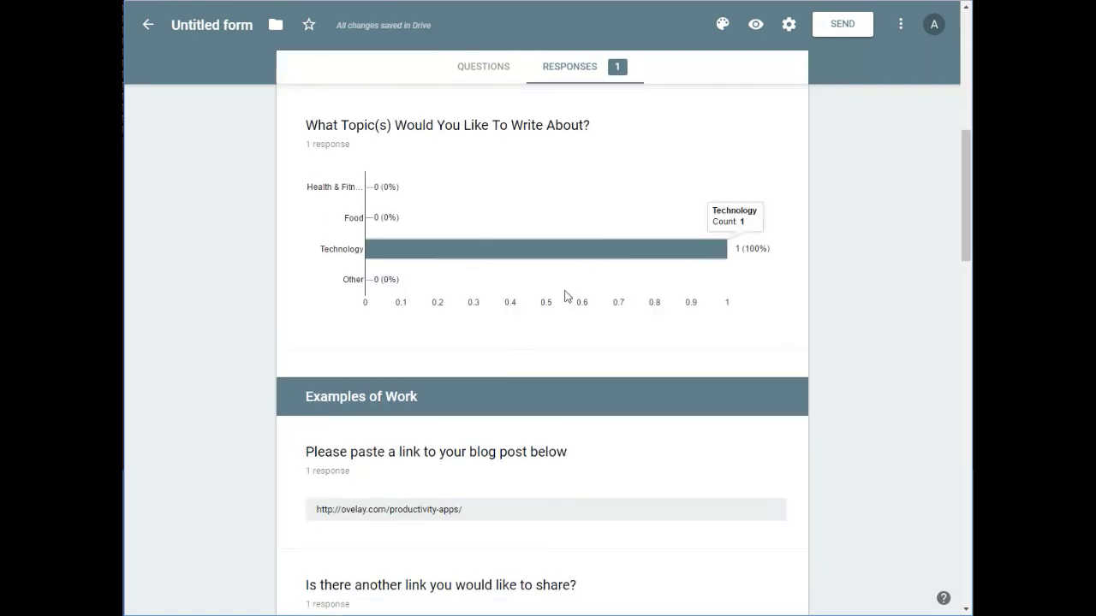
scroll(331, 357, down, 5)
scroll(332, 362, down, 5)
scroll(332, 362, up, 4)
scroll(332, 362, up, 15)
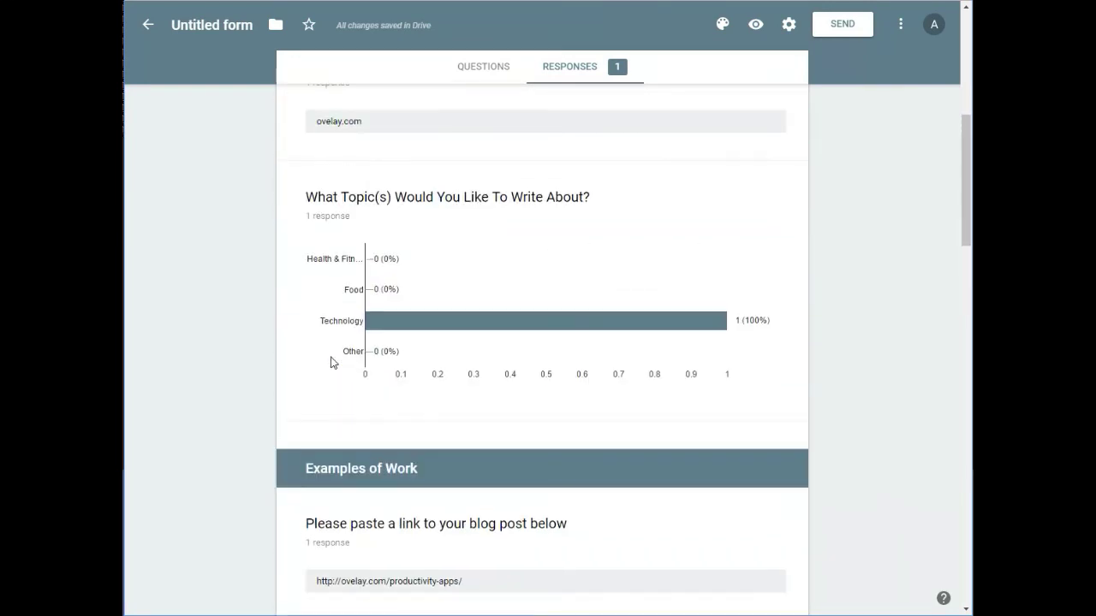
scroll(333, 363, down, 3)
scroll(332, 365, up, 3)
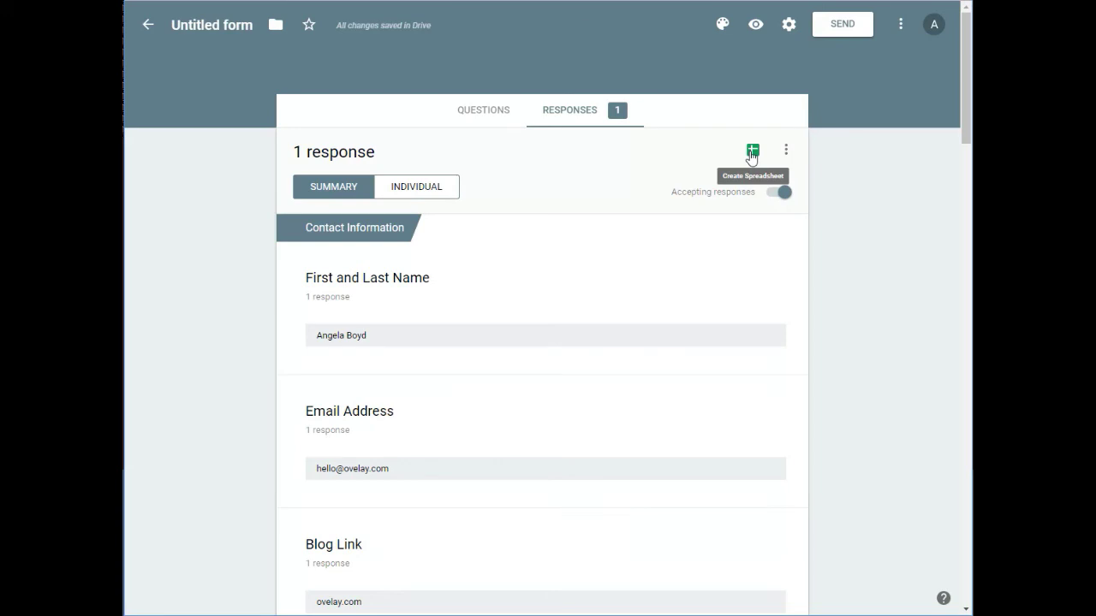
Create a new linked spreadsheet named 'Guest Blogging (Responses)' and open it
click(752, 151)
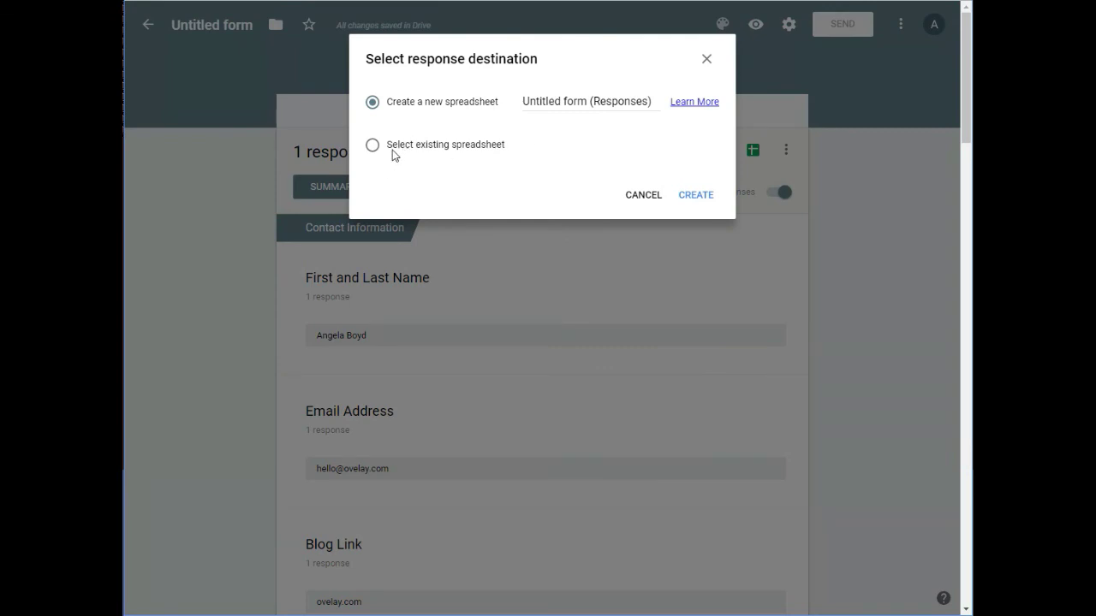
click(581, 101)
drag(589, 101, 485, 107)
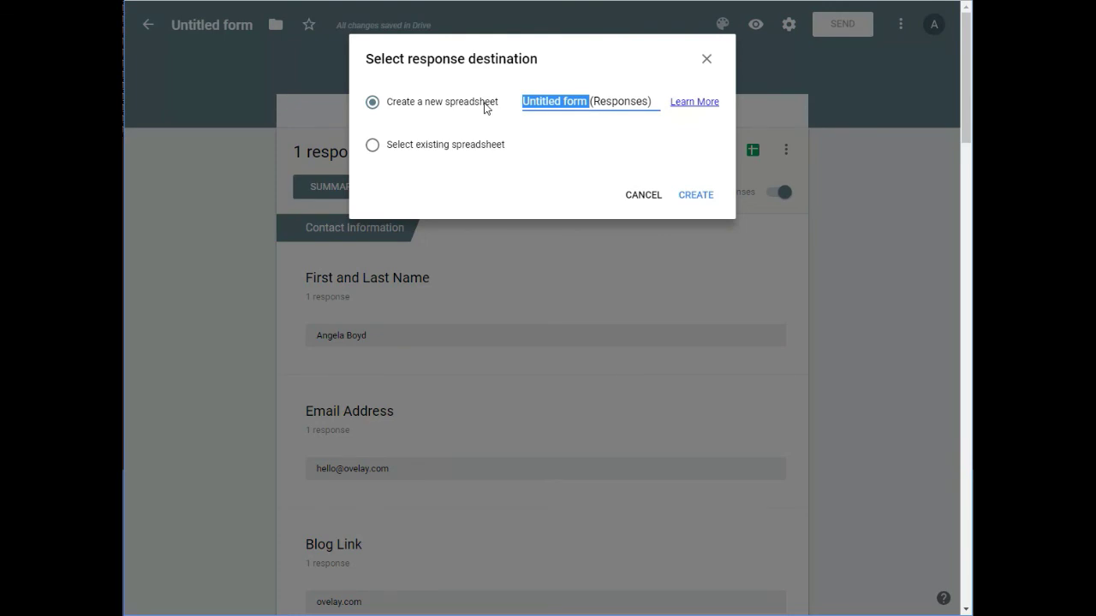
text(Guest Blogging)
click(687, 196)
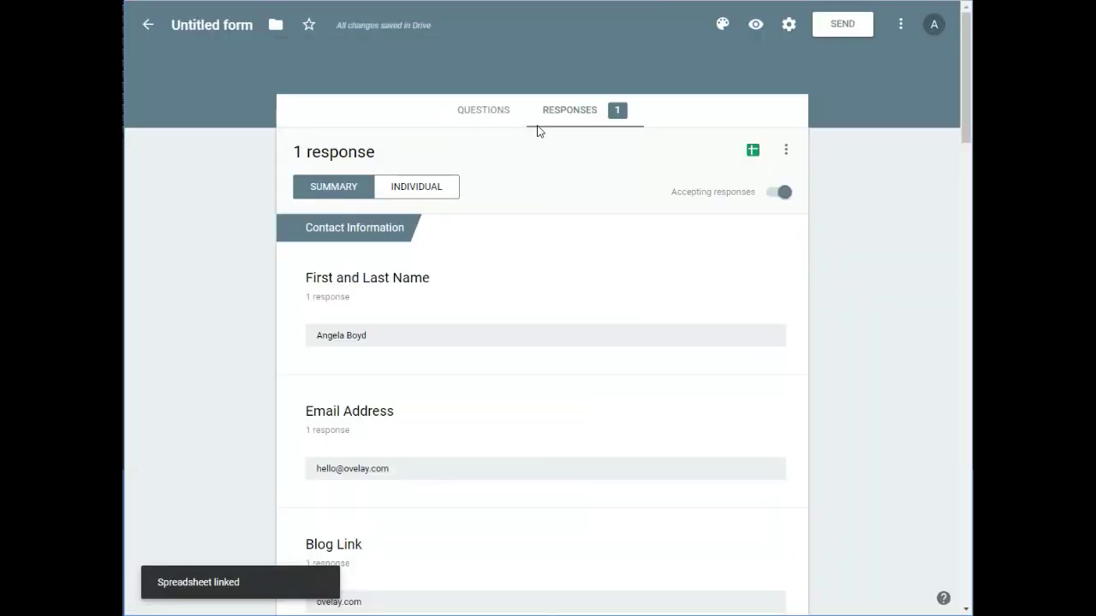
click(455, 1)
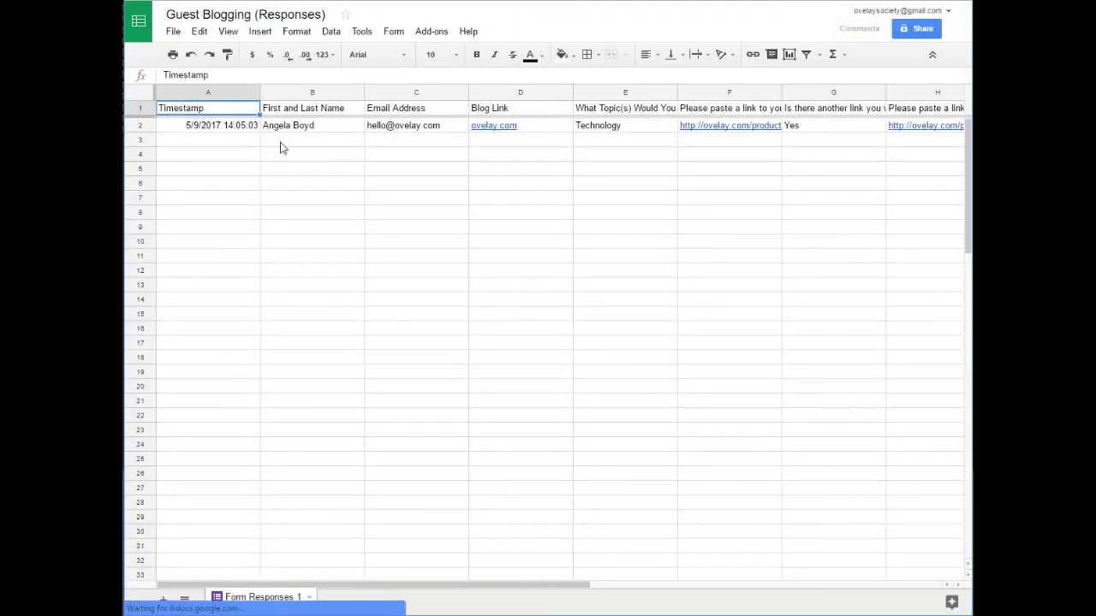
Scroll the response sheet right to review row 2's topic, links and Yes/No answers
drag(273, 588, 398, 593)
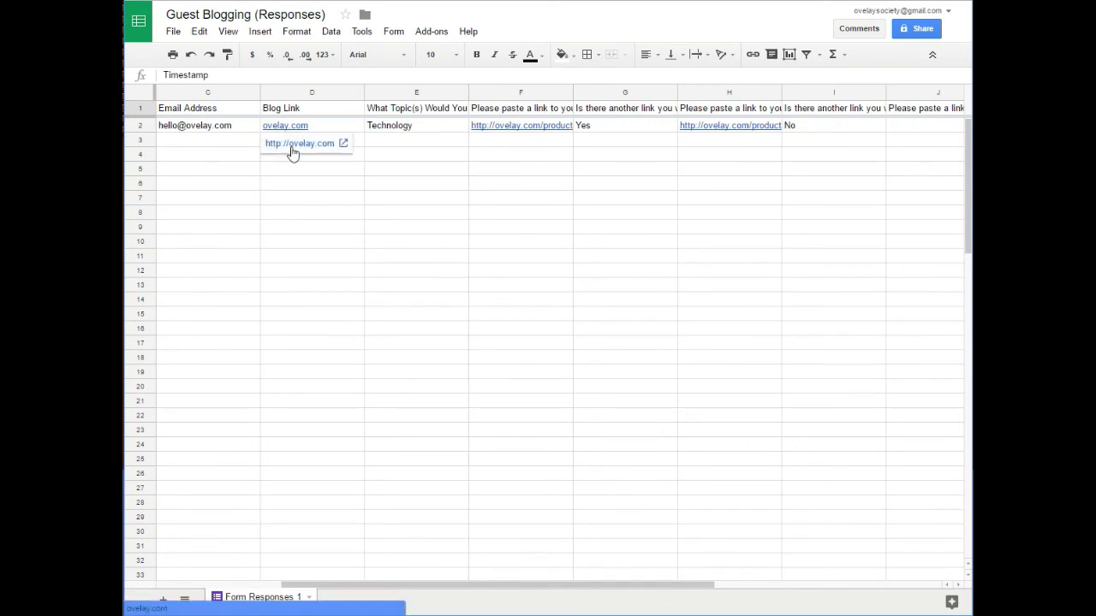
mouse_move(489, 128)
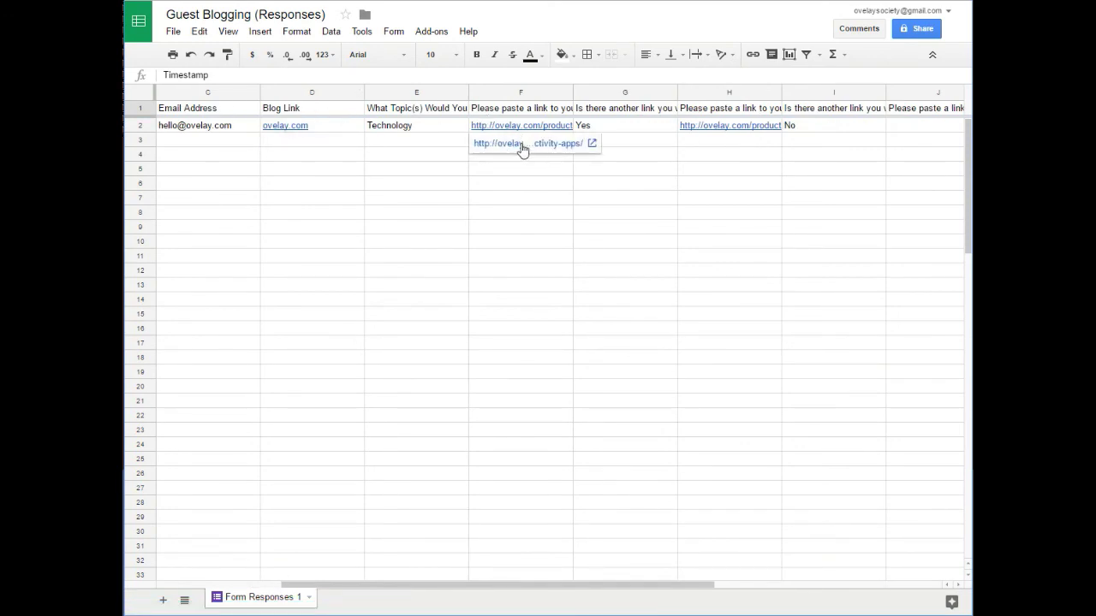